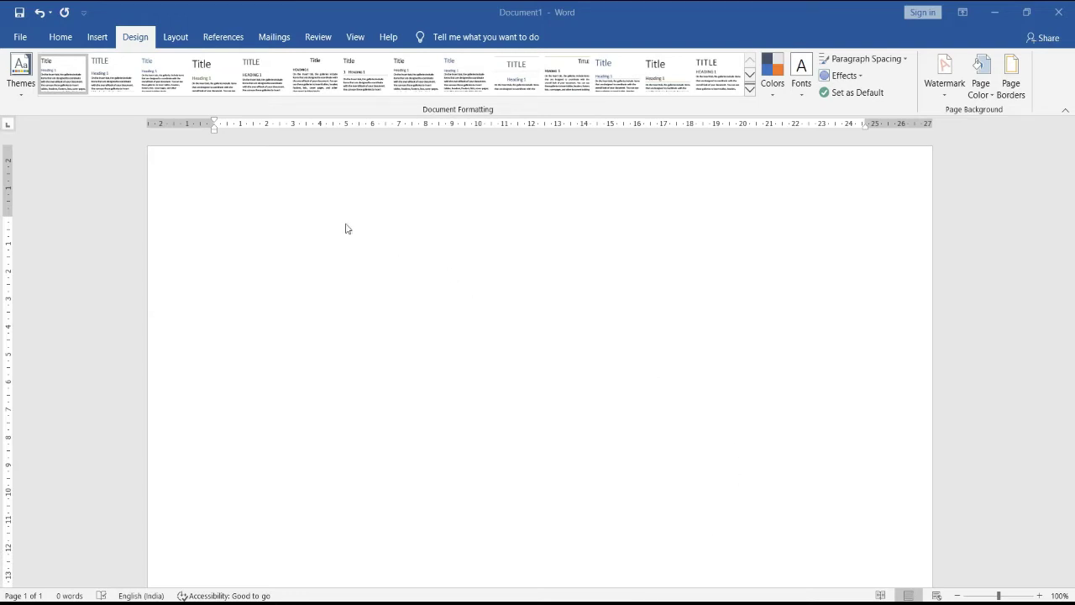
Step: Generate five sample paragraphs with =rand(5) and add an empty line above them
{"action": "left_click", "coordinate": [59, 40]}
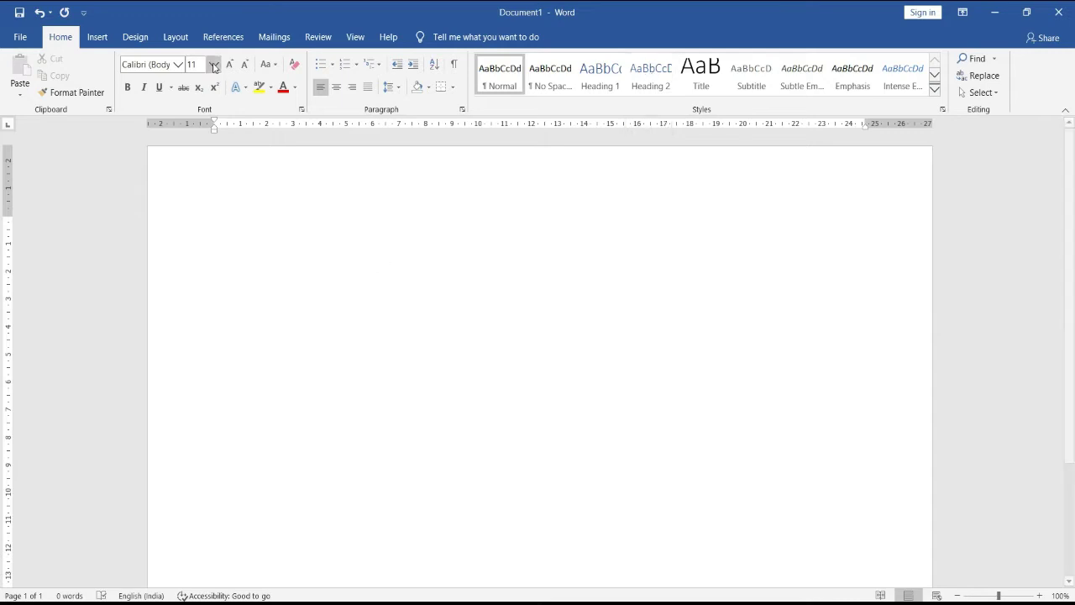
{"action": "left_click", "coordinate": [135, 41]}
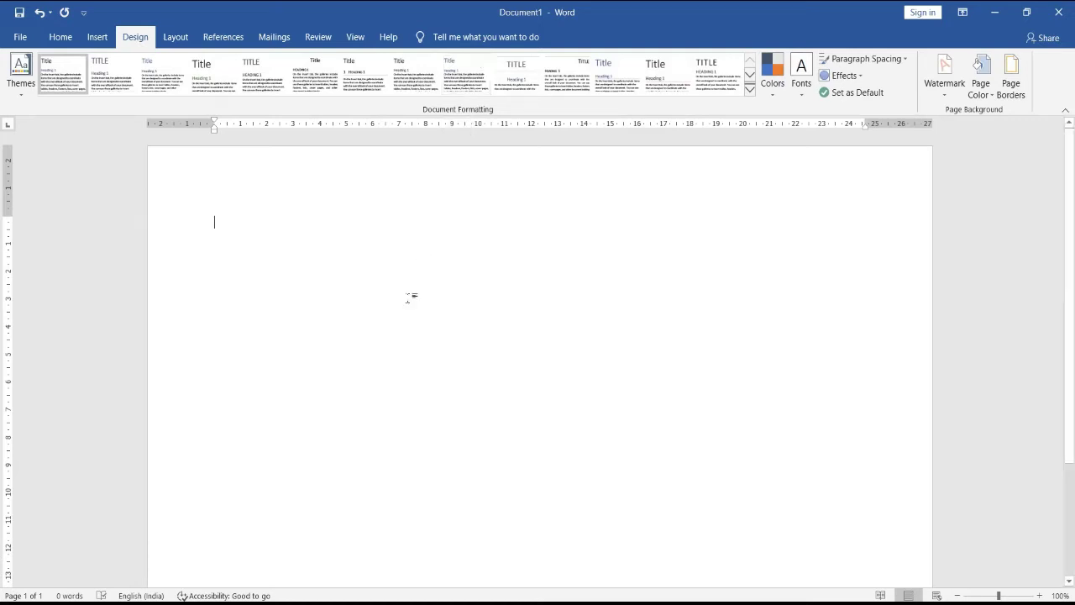
{"action": "type", "text": "=rand"}
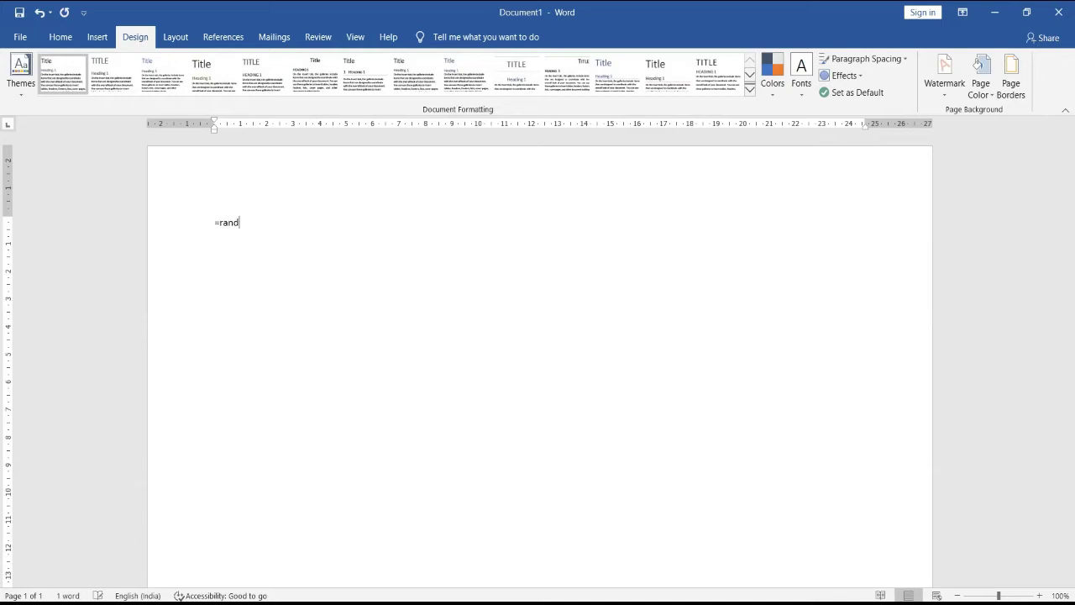
{"action": "type", "text": "()"}
{"action": "type", "text": "5"}
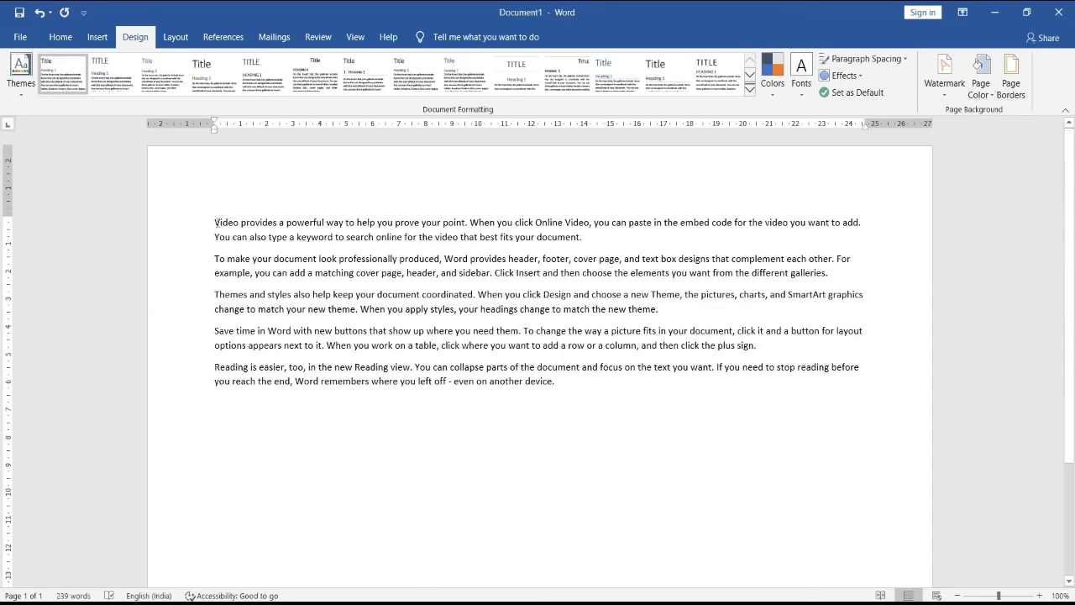
{"action": "key", "text": "Return"}
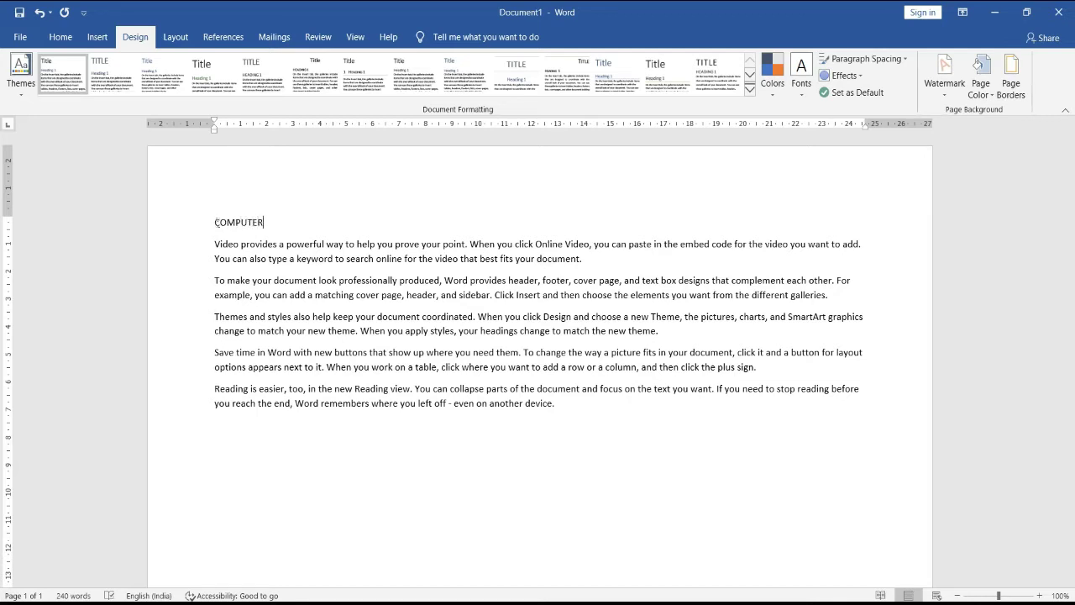
Step: Enlarge the COMPUTER heading and make it bold
{"action": "left_click_drag", "start_coordinate": [216, 222], "coordinate": [273, 225]}
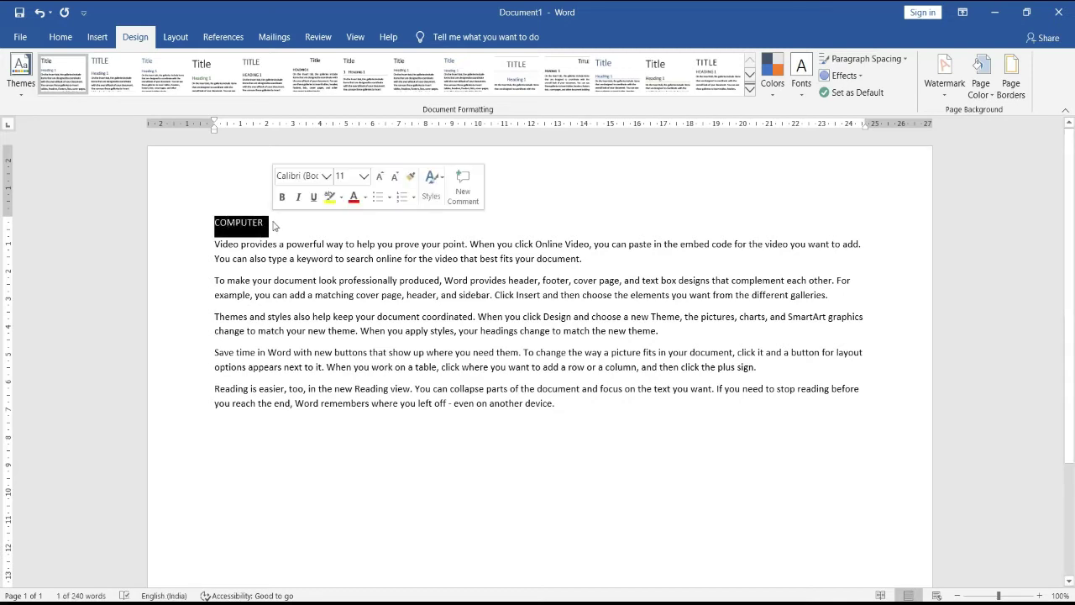
{"action": "key", "text": "ctrl+shift+period"}
{"action": "key", "text": "ctrl+shift+period"}
{"action": "key", "text": "ctrl+shift+period"}
{"action": "key", "text": "ctrl+shift+period"}
{"action": "key", "text": "ctrl+shift+period"}
{"action": "key", "text": "ctrl+shift+period"}
{"action": "key", "text": "ctrl+shift+period"}
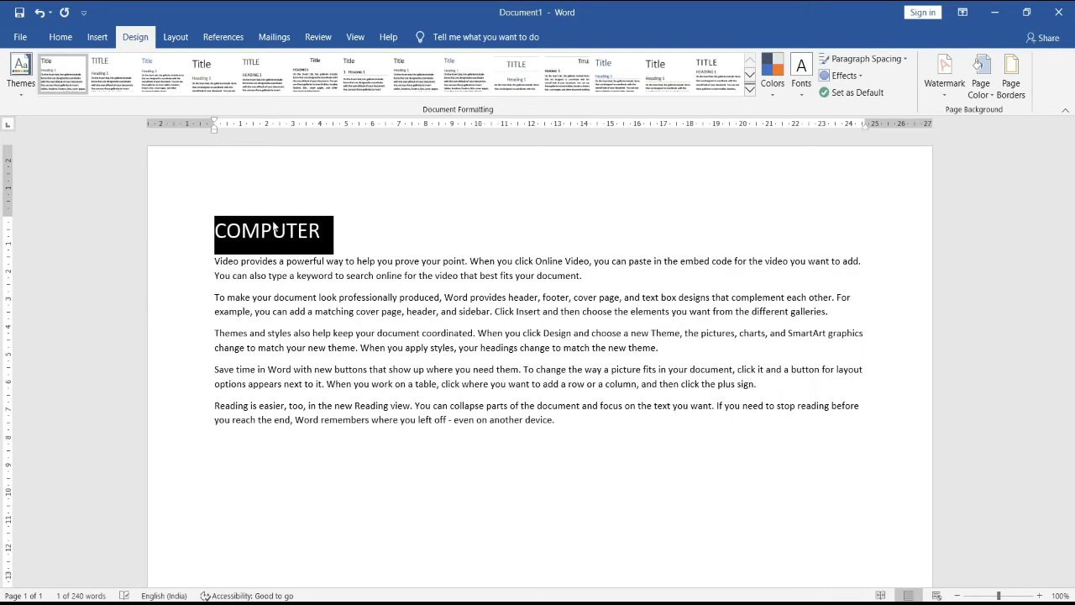
{"action": "key", "text": "ctrl+b"}
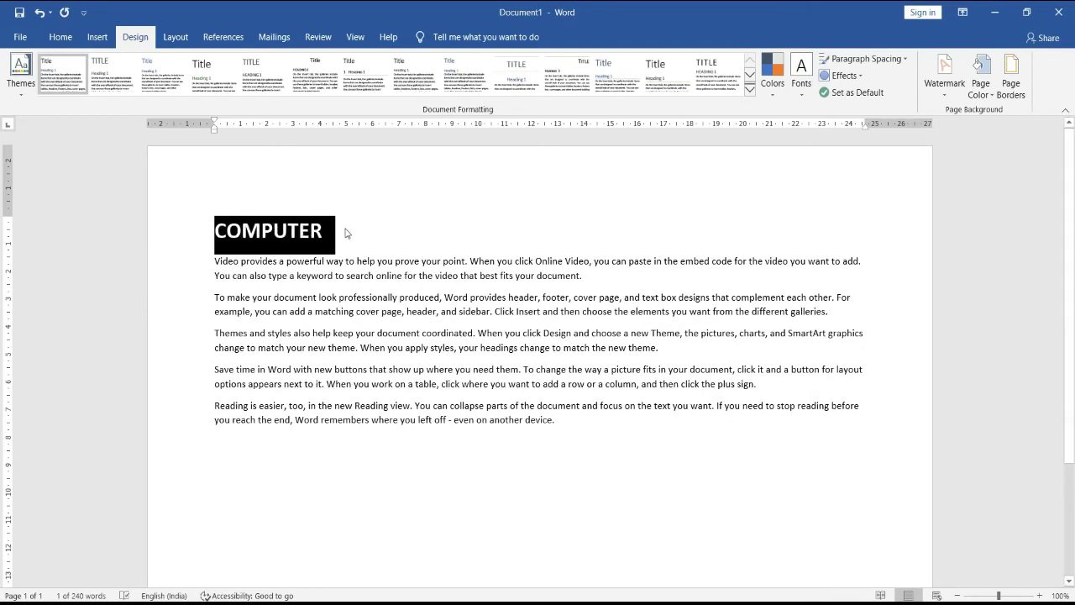
Step: Increase the font size of all five body paragraphs
{"action": "left_click", "coordinate": [215, 262]}
{"action": "left_click_drag", "start_coordinate": [215, 262], "coordinate": [587, 476]}
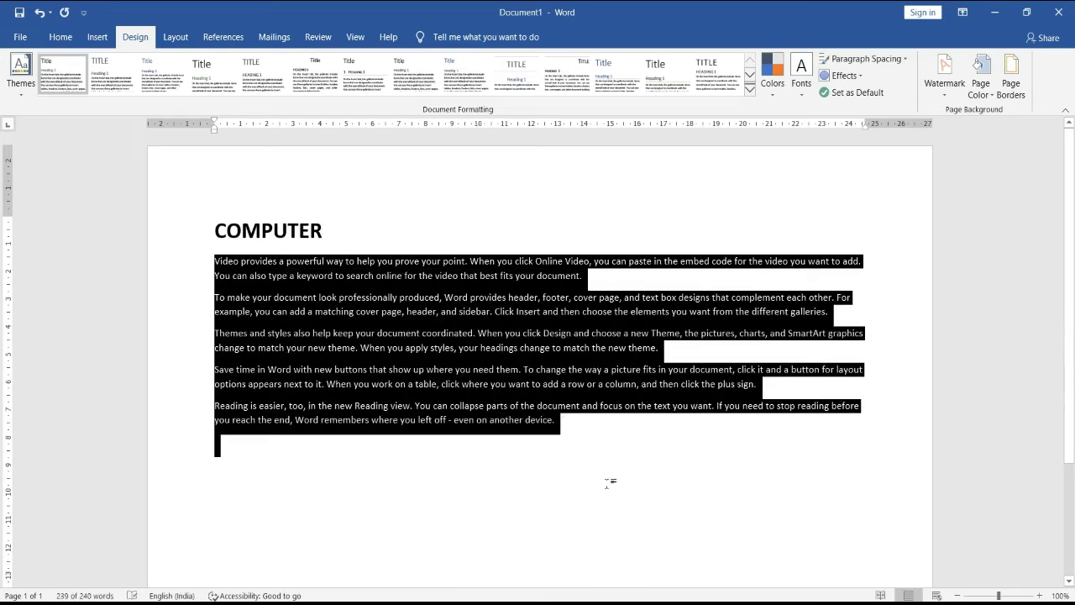
{"action": "key", "text": "ctrl+shift+period"}
{"action": "key", "text": "ctrl+shift+period"}
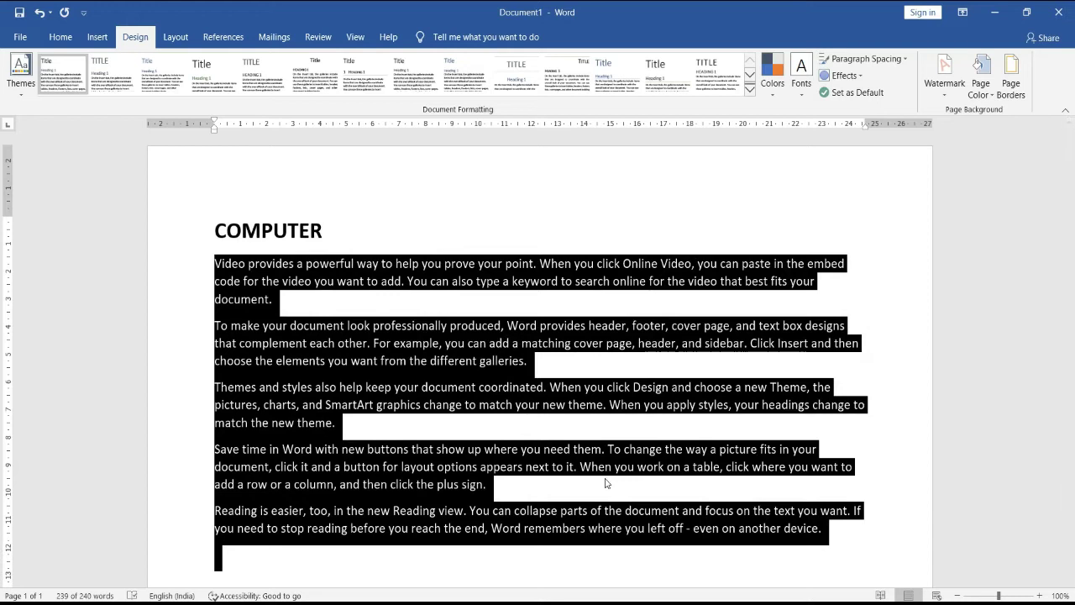
{"action": "left_click", "coordinate": [720, 428]}
{"action": "scroll", "coordinate": [546, 420], "scroll_direction": "down", "scroll_amount": 1}
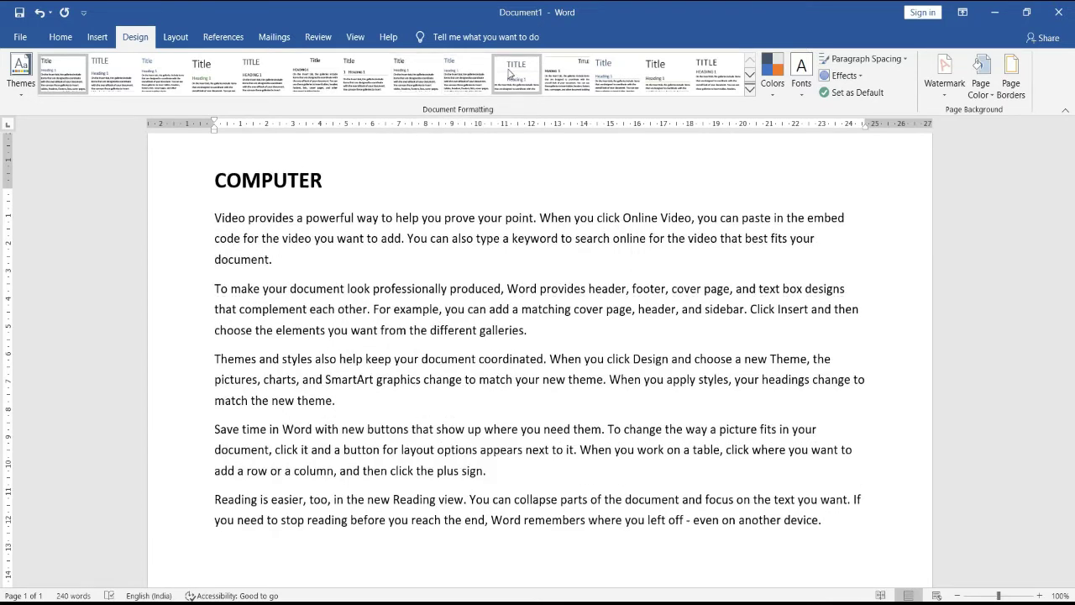
Step: Apply the Blue Warm theme colour set to the document
{"action": "left_click_drag", "start_coordinate": [217, 196], "coordinate": [597, 396]}
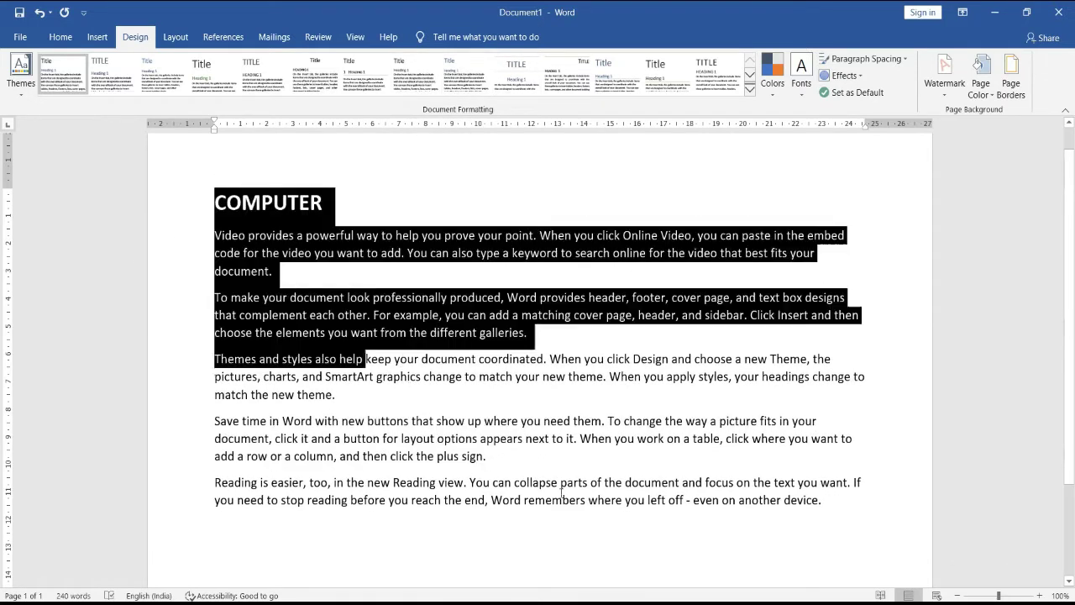
{"action": "scroll", "coordinate": [598, 396], "scroll_direction": "up", "scroll_amount": 3}
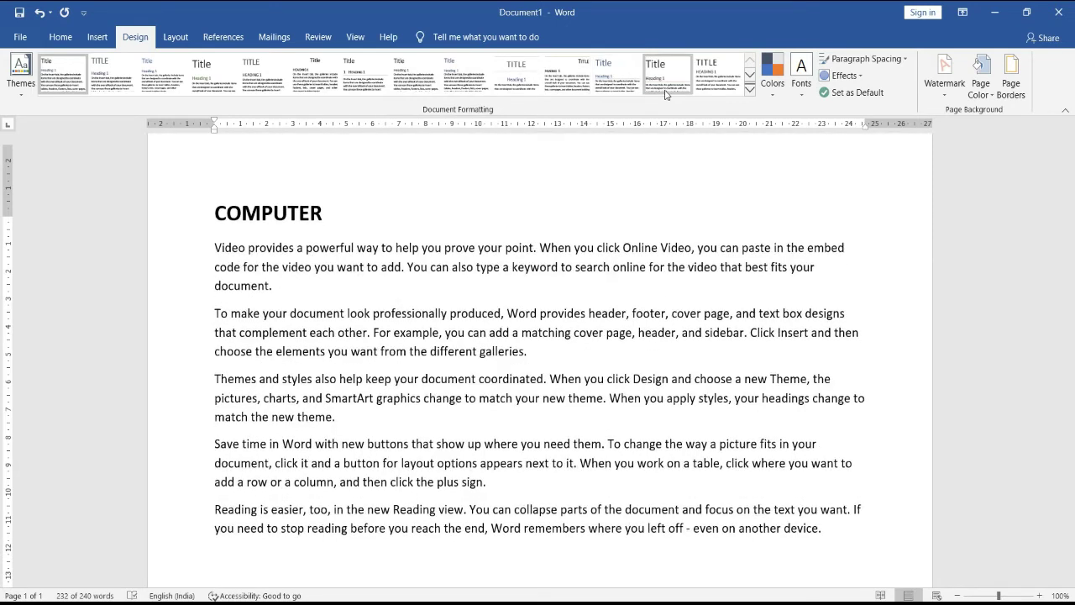
{"action": "left_click", "coordinate": [749, 95]}
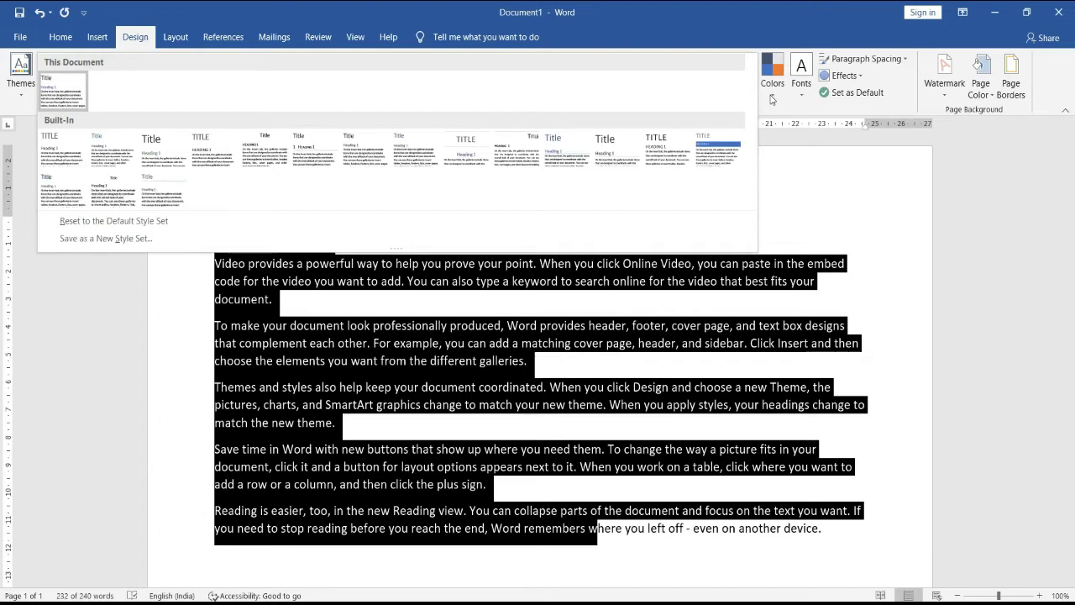
{"action": "left_click", "coordinate": [771, 84]}
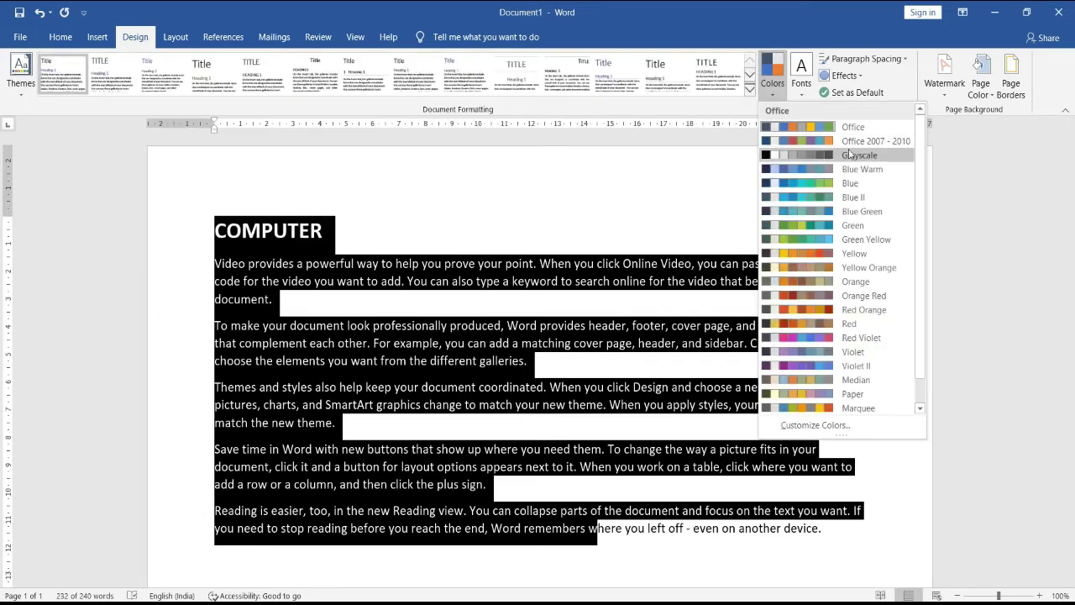
{"action": "left_click", "coordinate": [850, 171]}
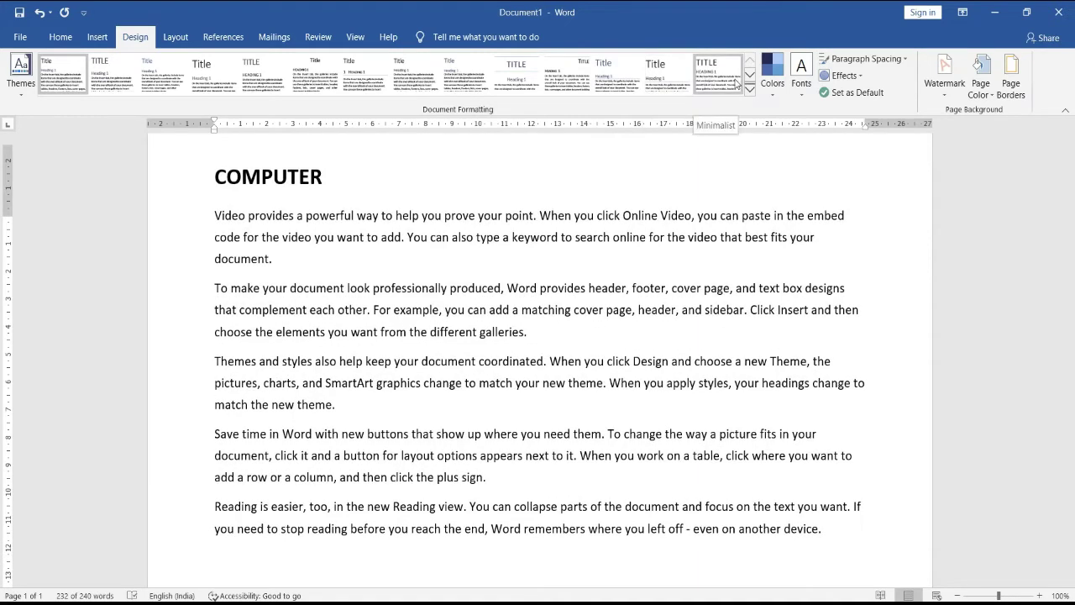
{"action": "key", "text": "ctrl+a"}
{"action": "left_click", "coordinate": [799, 94]}
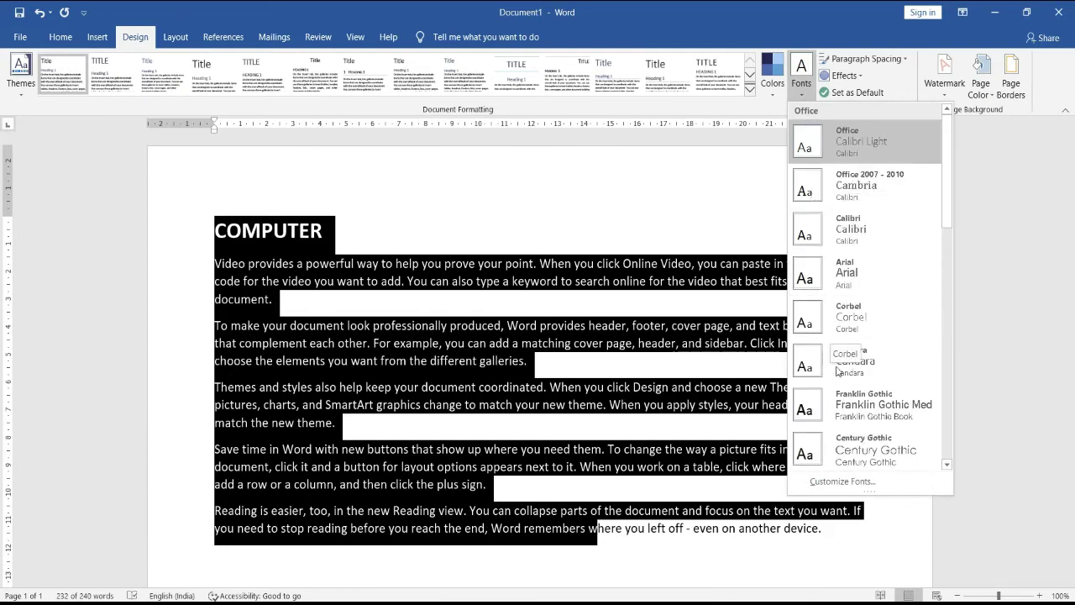
Step: Replace Calibri with a plain sans-serif theme font pair for the whole document
{"action": "left_click", "coordinate": [838, 411]}
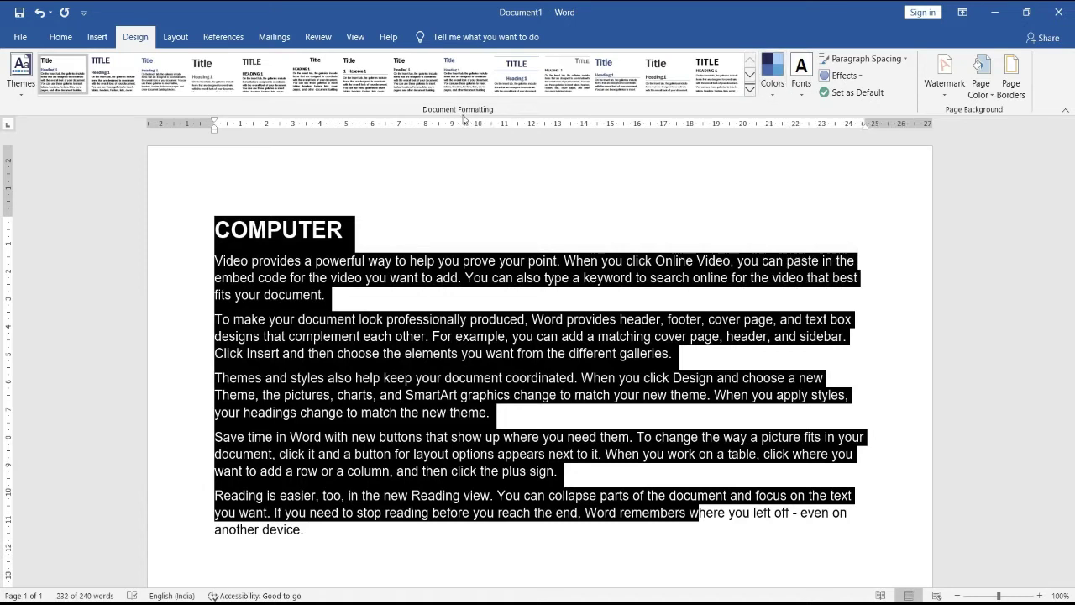
{"action": "left_click", "coordinate": [751, 91]}
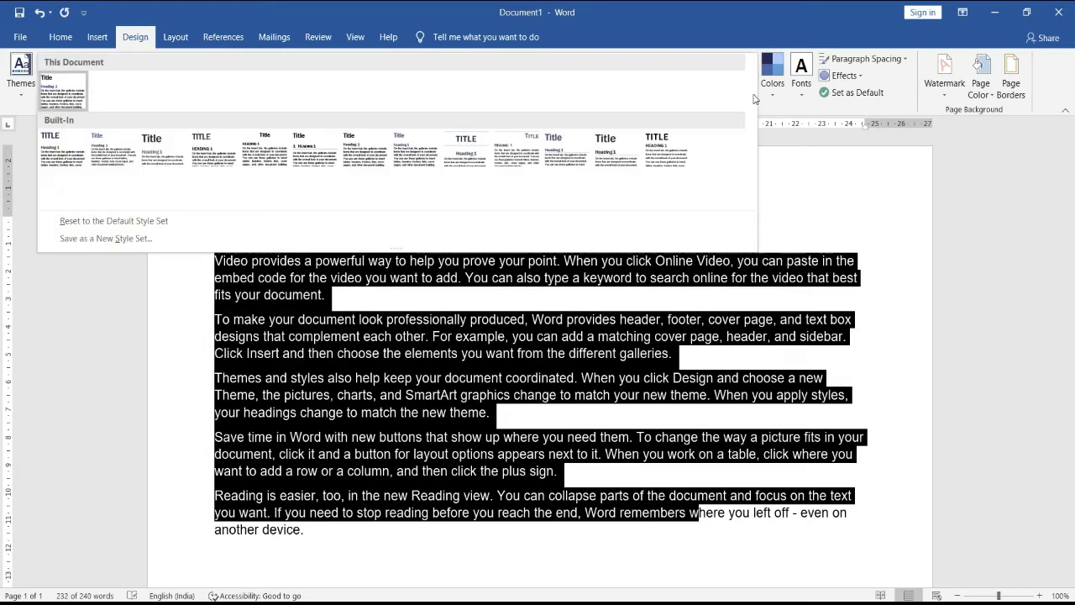
{"action": "left_click", "coordinate": [799, 229]}
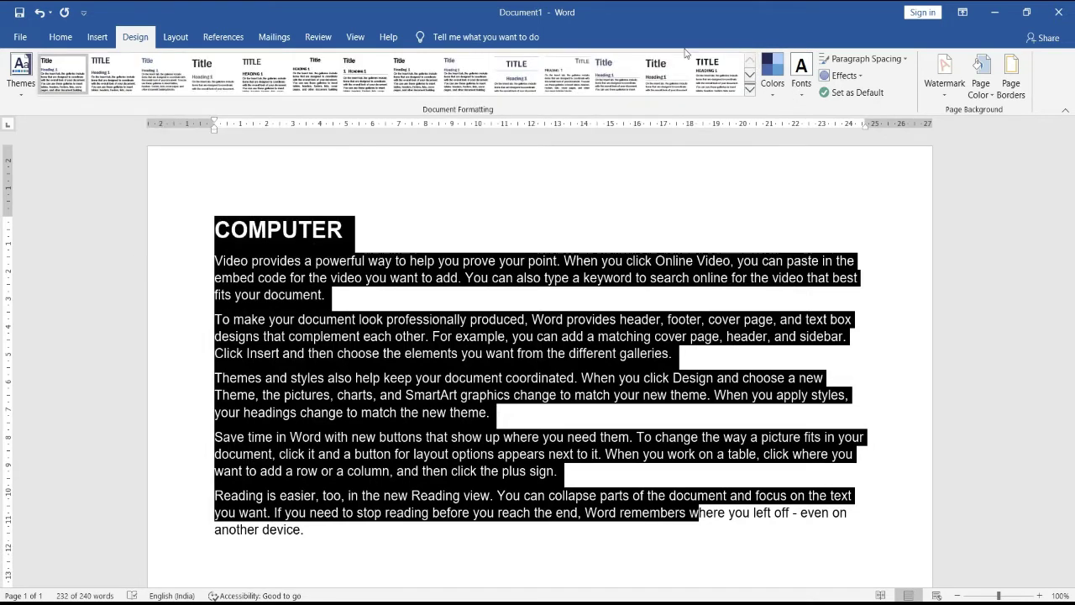
Step: Apply the Main Event theme to the COMPUTER heading and five paragraphs
{"action": "left_click", "coordinate": [24, 96]}
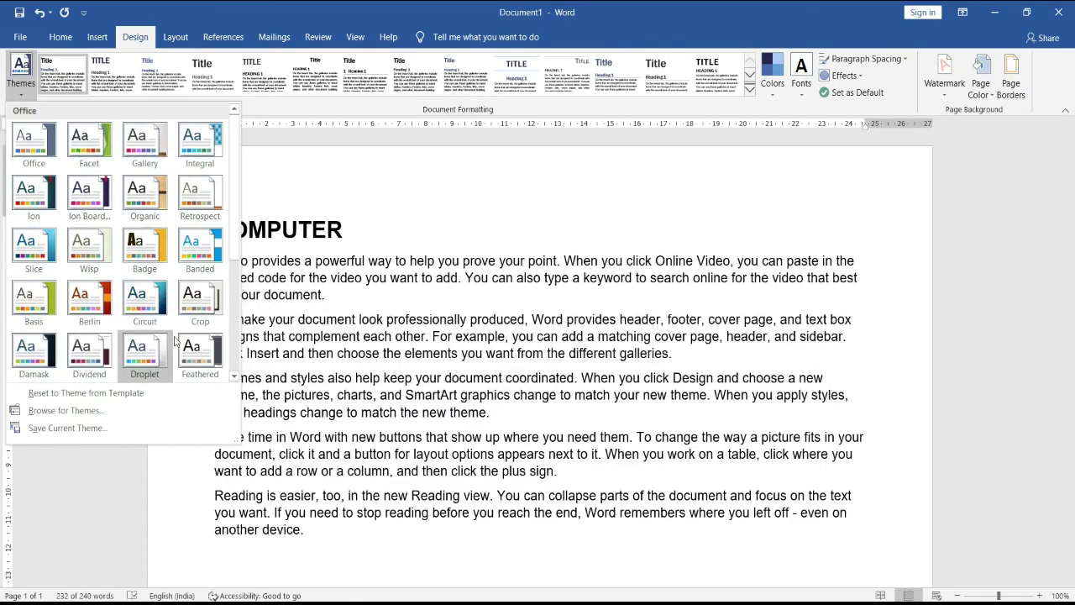
{"action": "left_click_drag", "start_coordinate": [236, 229], "coordinate": [237, 316]}
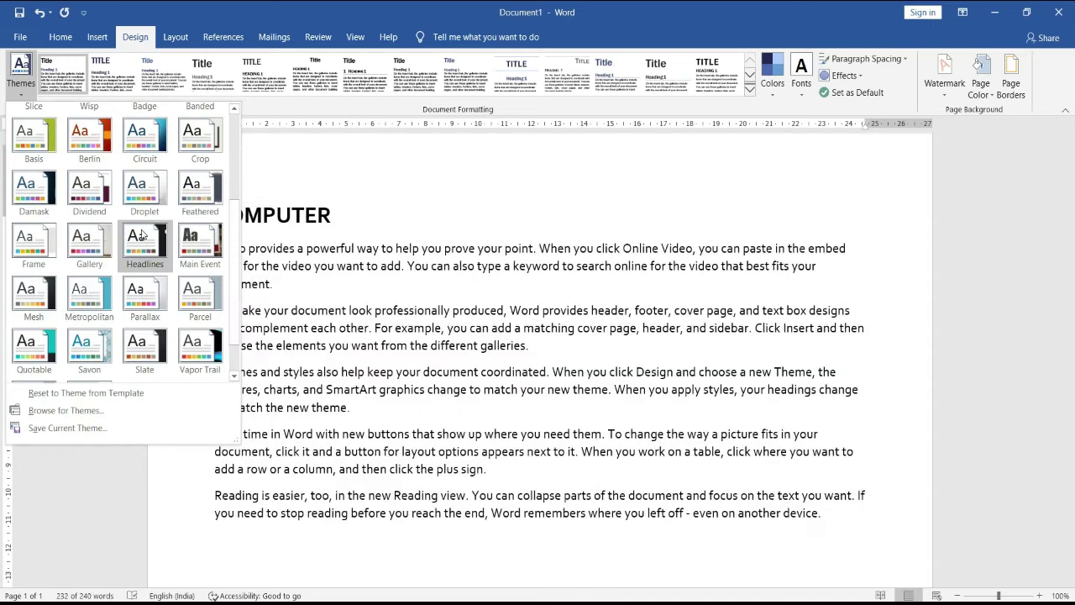
{"action": "left_click", "coordinate": [203, 238]}
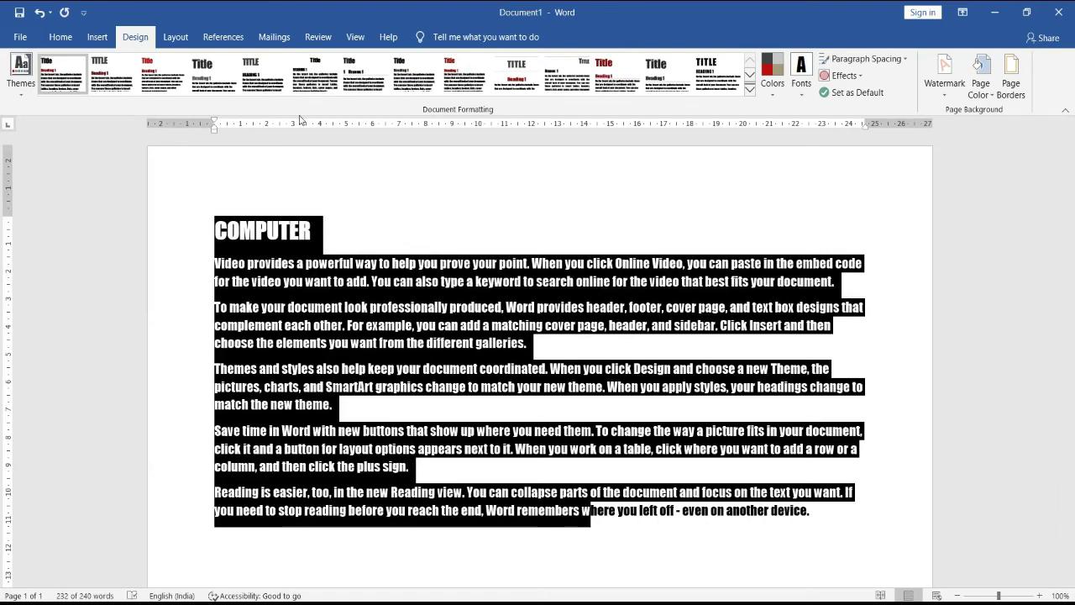
{"action": "left_click", "coordinate": [22, 92]}
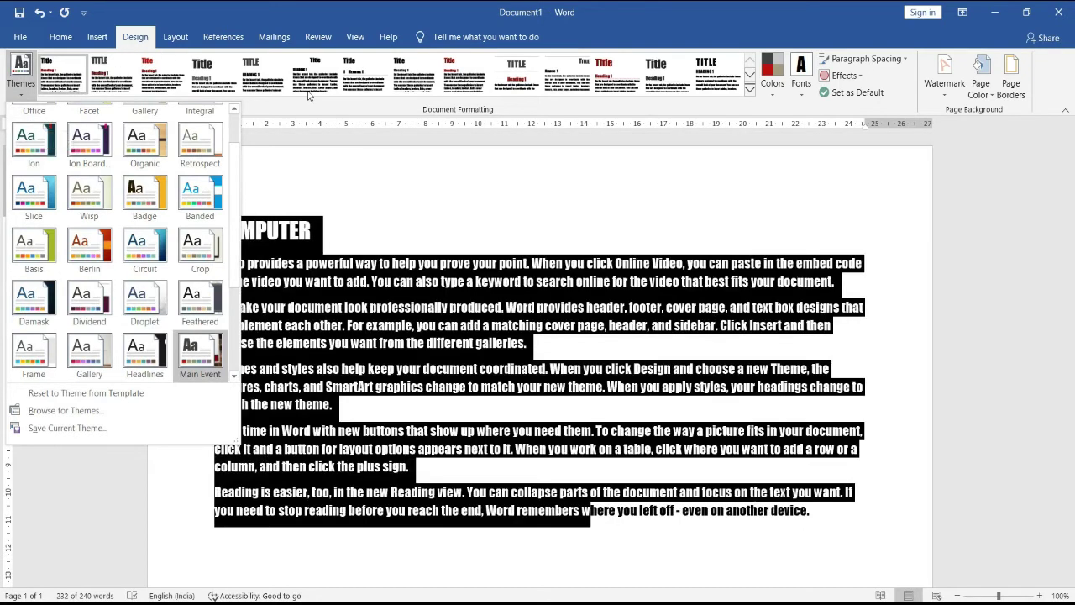
{"action": "left_click", "coordinate": [467, 71]}
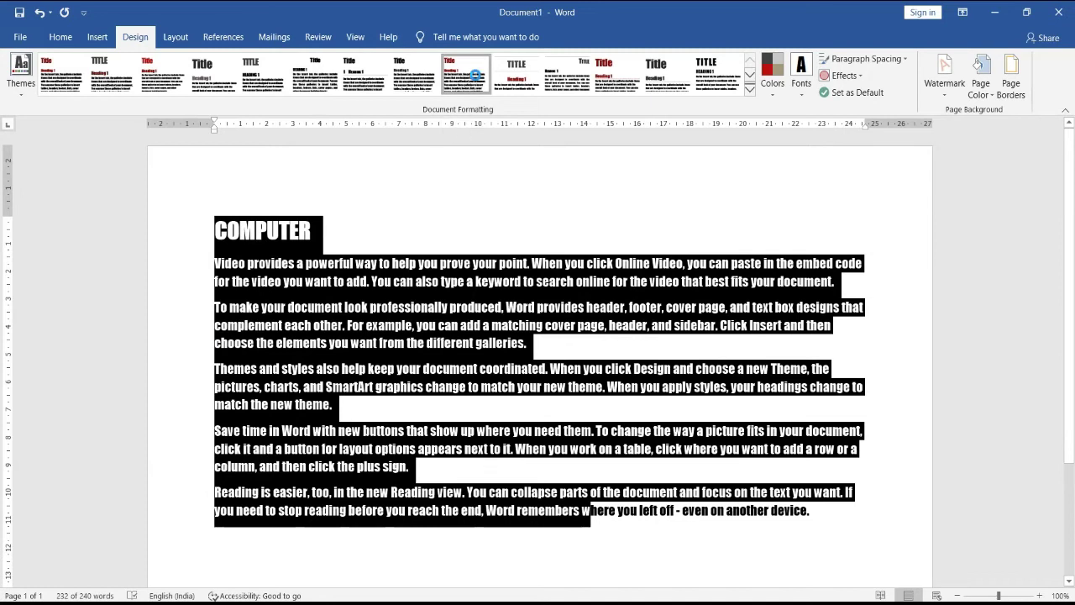
{"action": "left_click", "coordinate": [392, 263]}
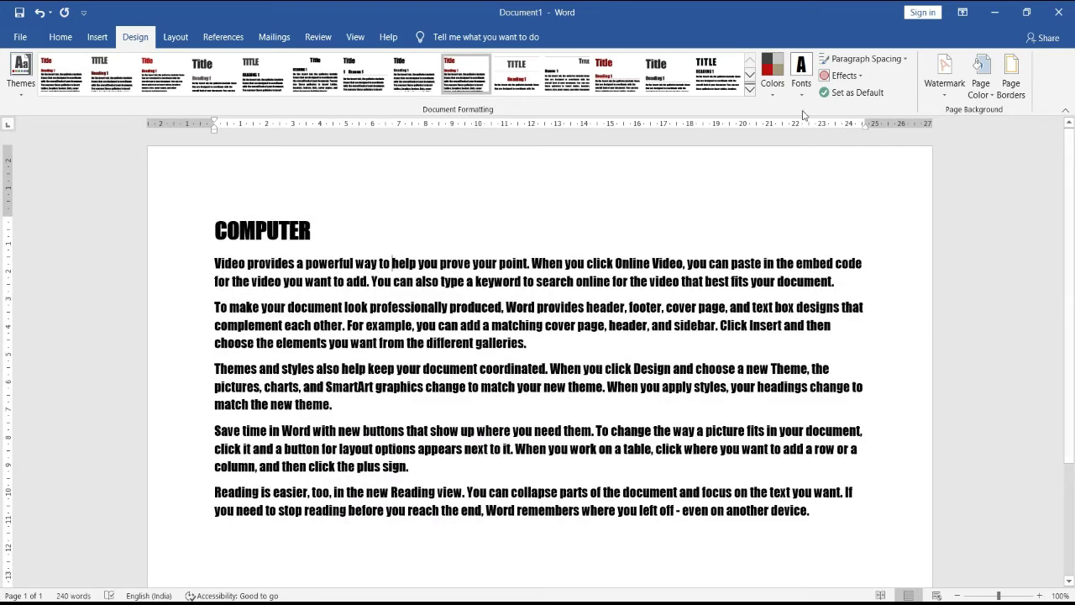
Step: Open the custom paragraph spacing window and close it without changes
{"action": "left_click", "coordinate": [865, 58]}
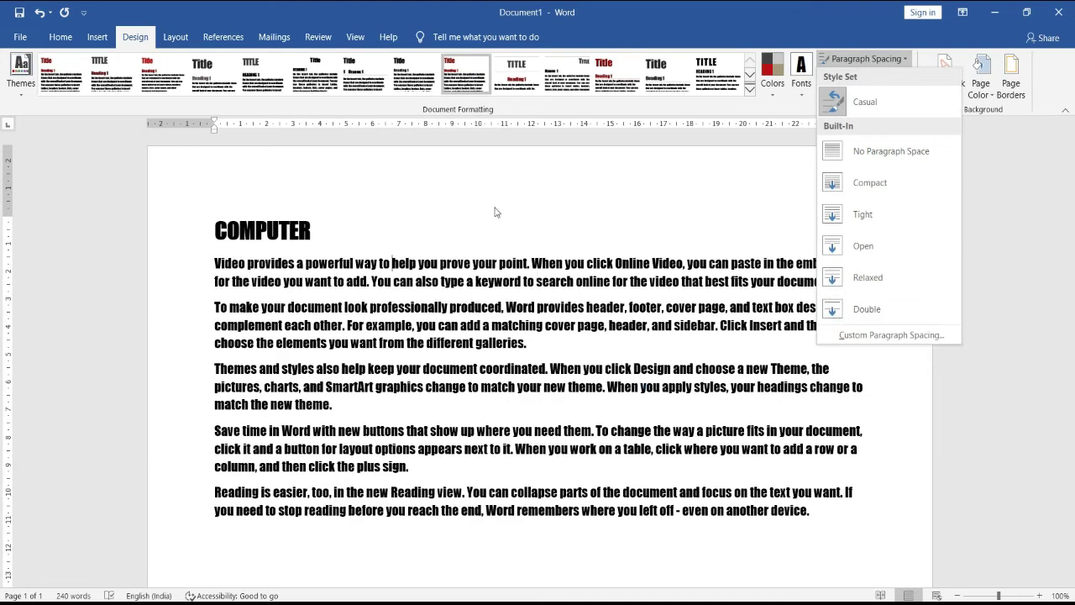
{"action": "left_click", "coordinate": [547, 173]}
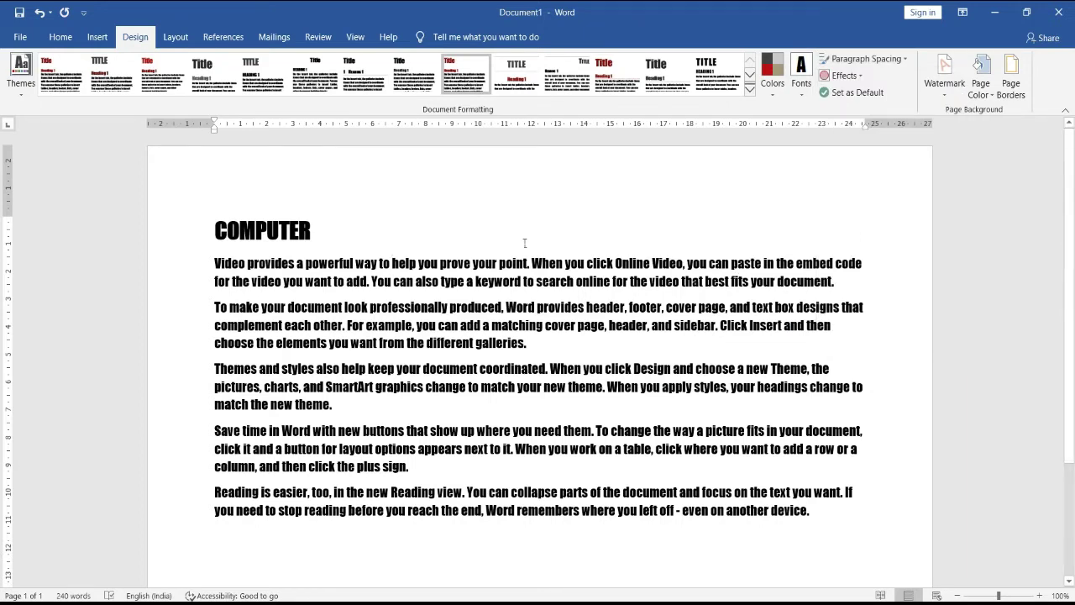
{"action": "left_click", "coordinate": [892, 60]}
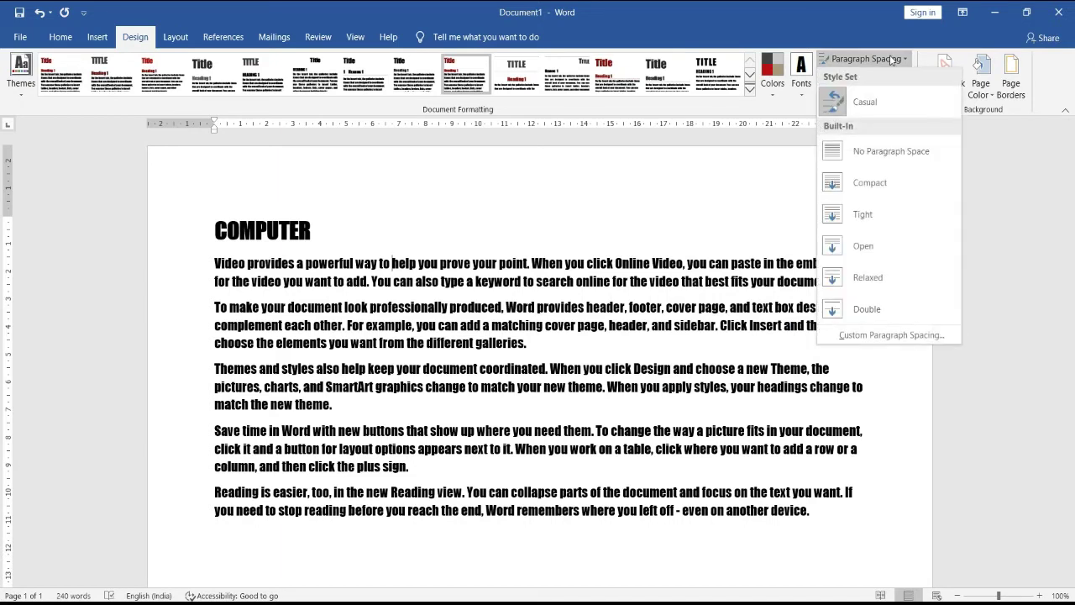
{"action": "left_click", "coordinate": [873, 341]}
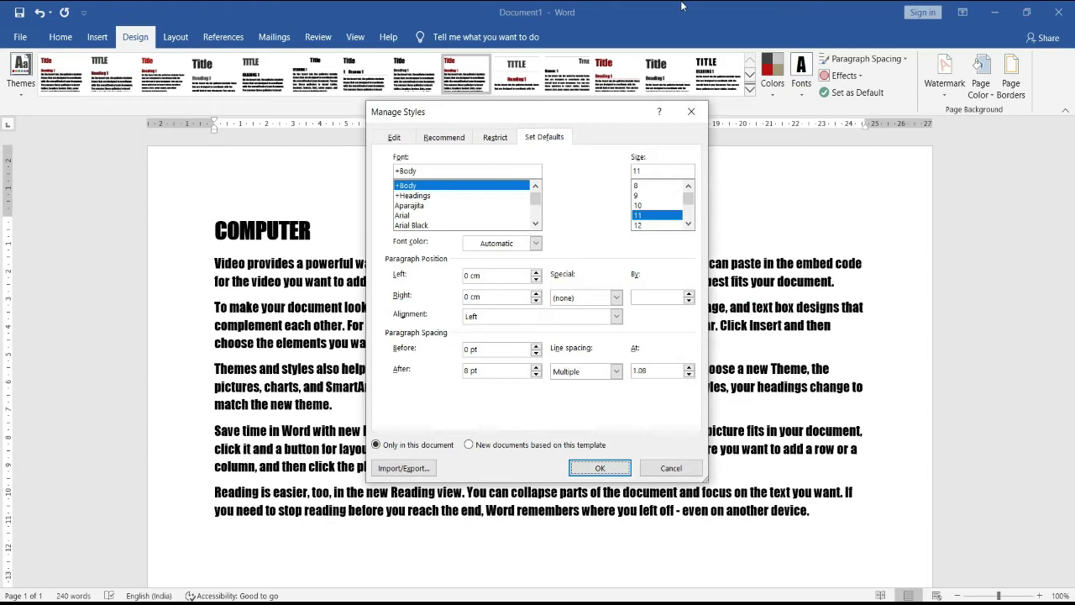
{"action": "left_click", "coordinate": [689, 112]}
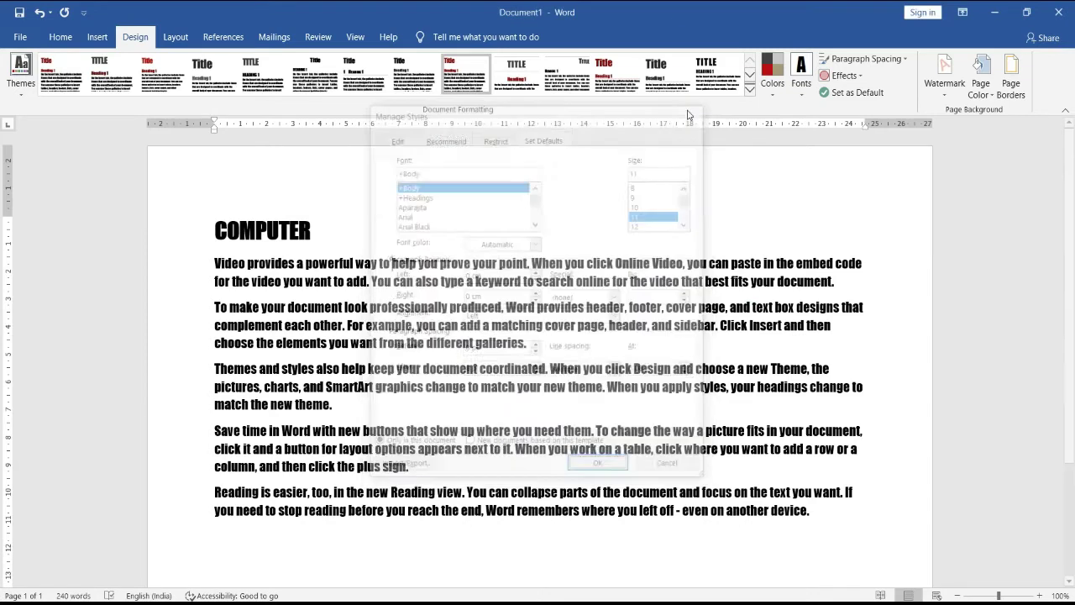
{"action": "left_click", "coordinate": [861, 78]}
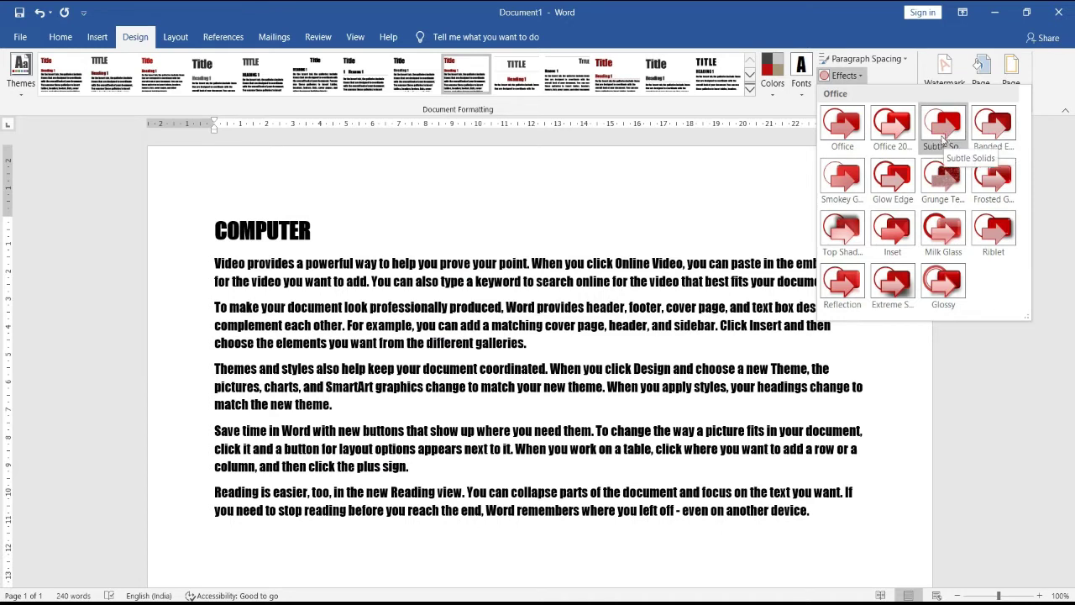
Step: Apply Smokey Glass, then Grunge Texture theme effects to the whole text
{"action": "left_click", "coordinate": [842, 177]}
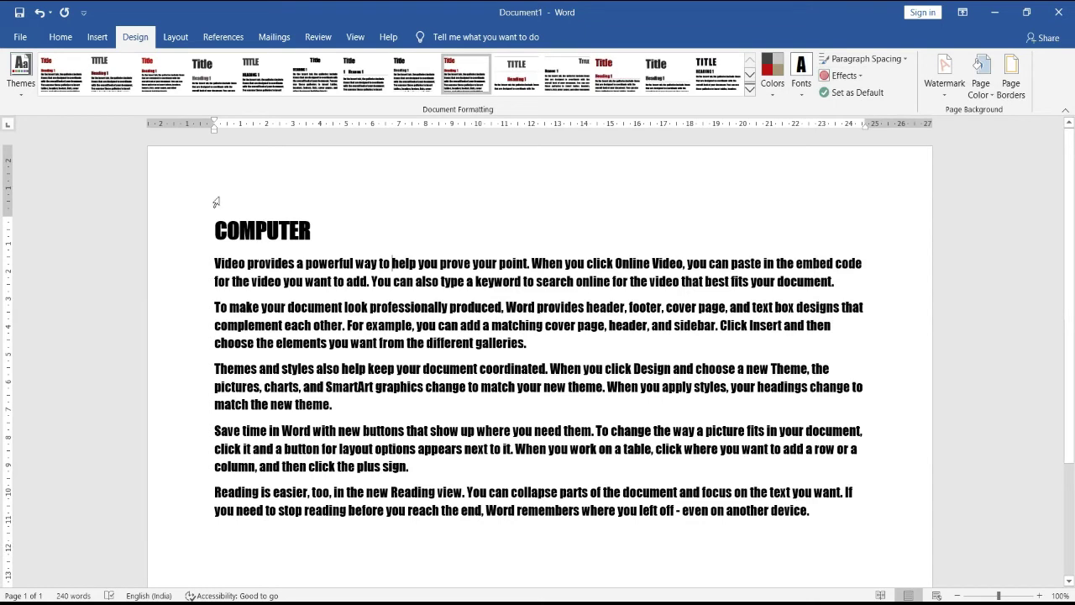
{"action": "left_click_drag", "start_coordinate": [216, 220], "coordinate": [632, 510]}
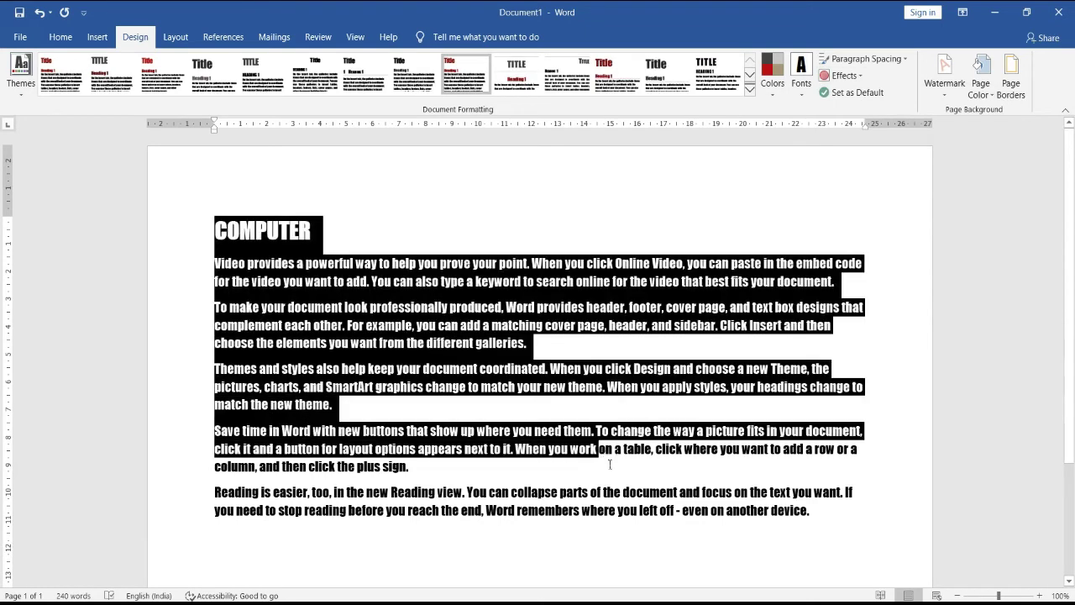
{"action": "key", "text": "shift+Right"}
{"action": "key", "text": "shift+Right"}
{"action": "key", "text": "shift+Right"}
{"action": "key", "text": "shift+Right"}
{"action": "key", "text": "shift+Right"}
{"action": "key", "text": "shift+Right"}
{"action": "key", "text": "shift+Right"}
{"action": "key", "text": "shift+Right"}
{"action": "key", "text": "shift+Right"}
{"action": "key", "text": "shift+Right"}
{"action": "key", "text": "shift+Right"}
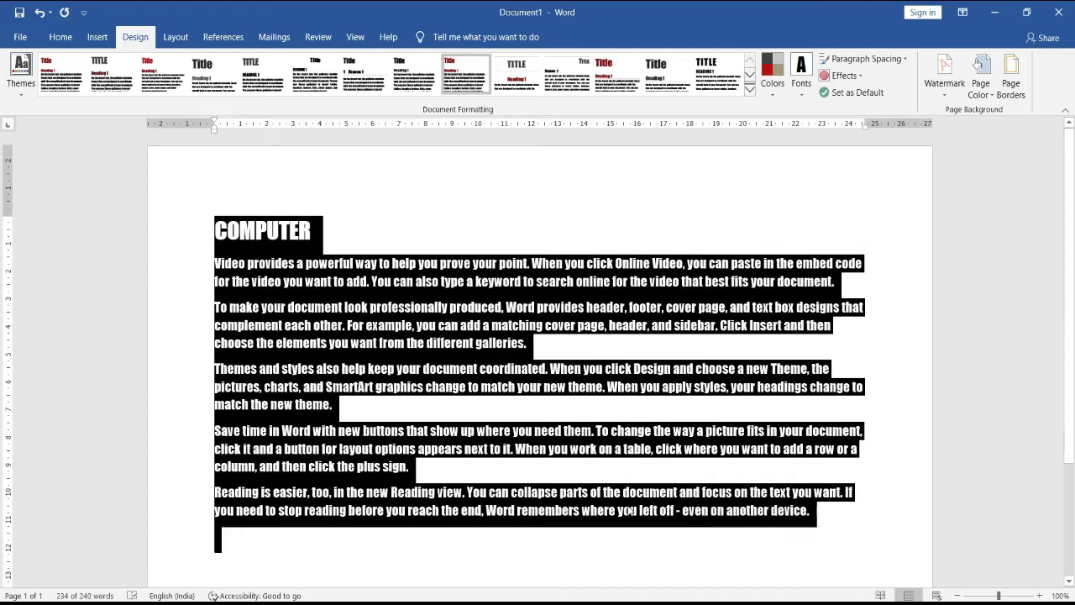
{"action": "left_click", "coordinate": [842, 76]}
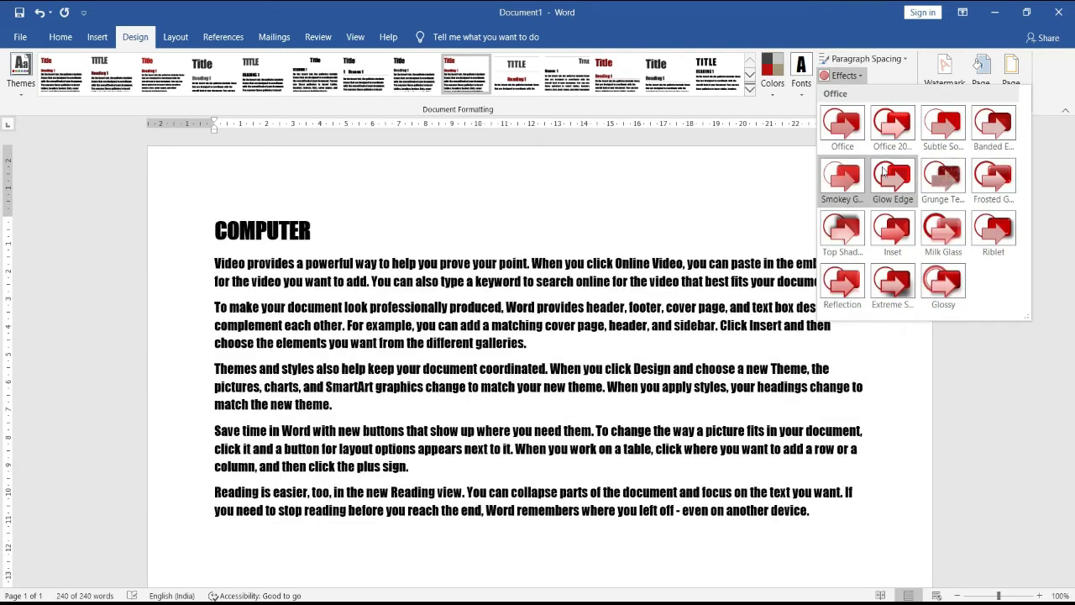
{"action": "left_click", "coordinate": [943, 176]}
{"action": "left_click", "coordinate": [643, 228]}
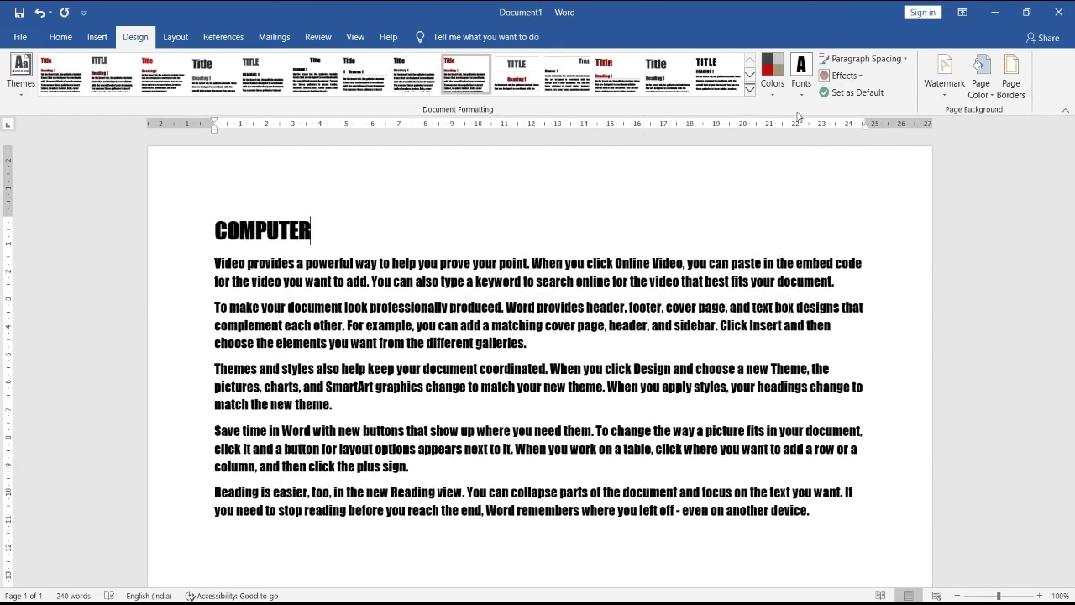
{"action": "left_click", "coordinate": [857, 93]}
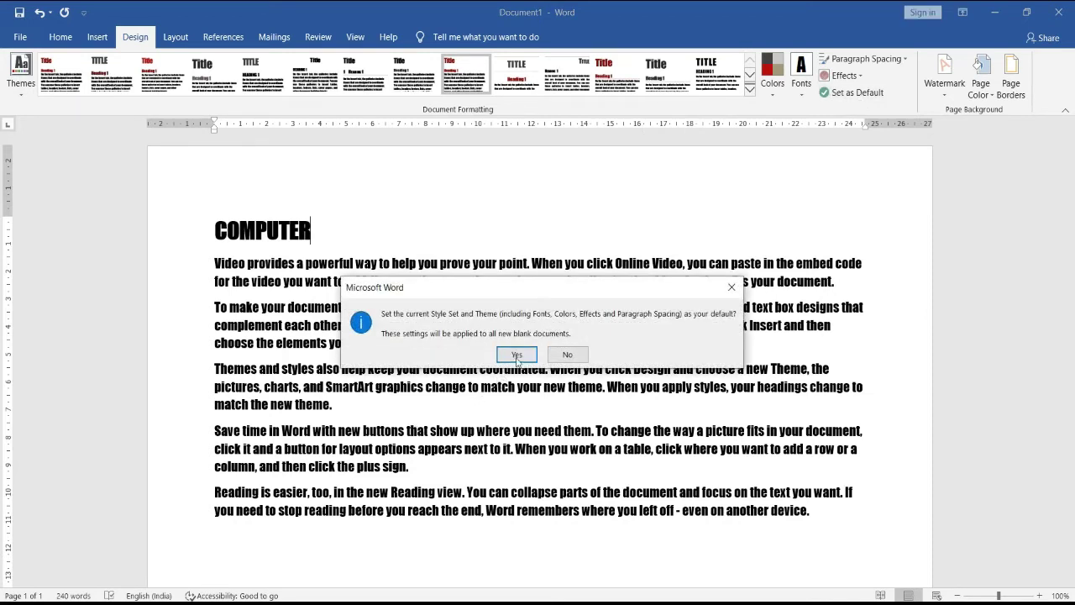
Step: Confirm the current style set and theme as default, twice, then deselect
{"action": "left_click", "coordinate": [516, 353]}
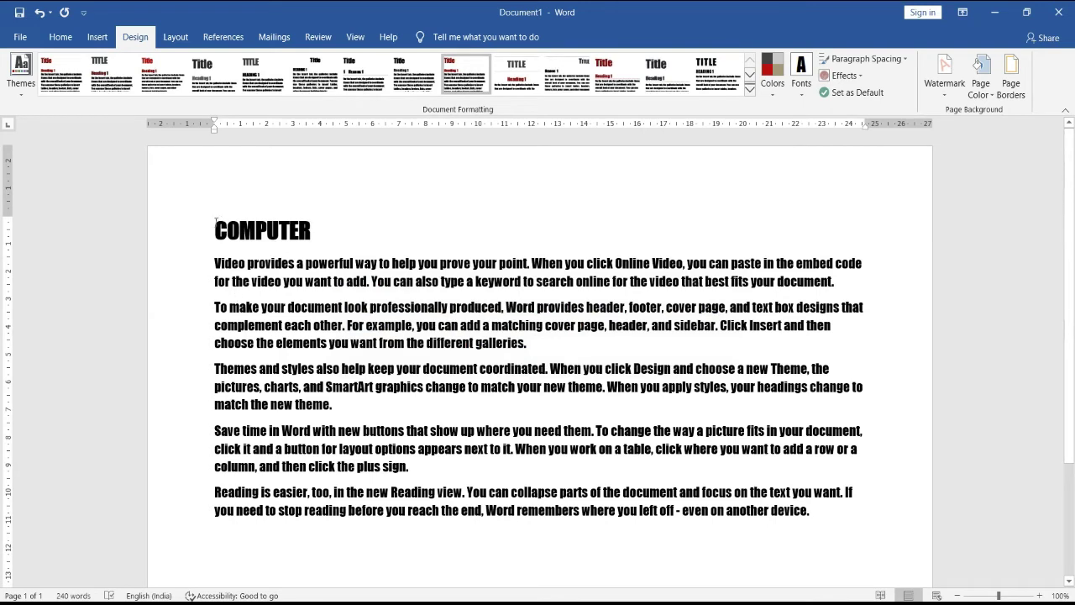
{"action": "key", "text": "ctrl+a"}
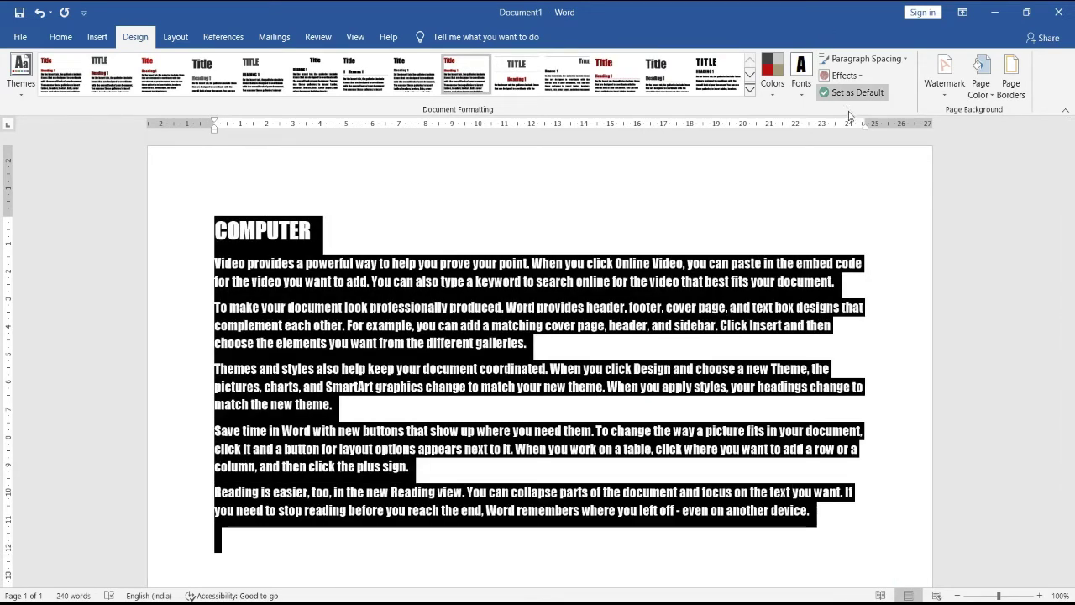
{"action": "left_click", "coordinate": [846, 98]}
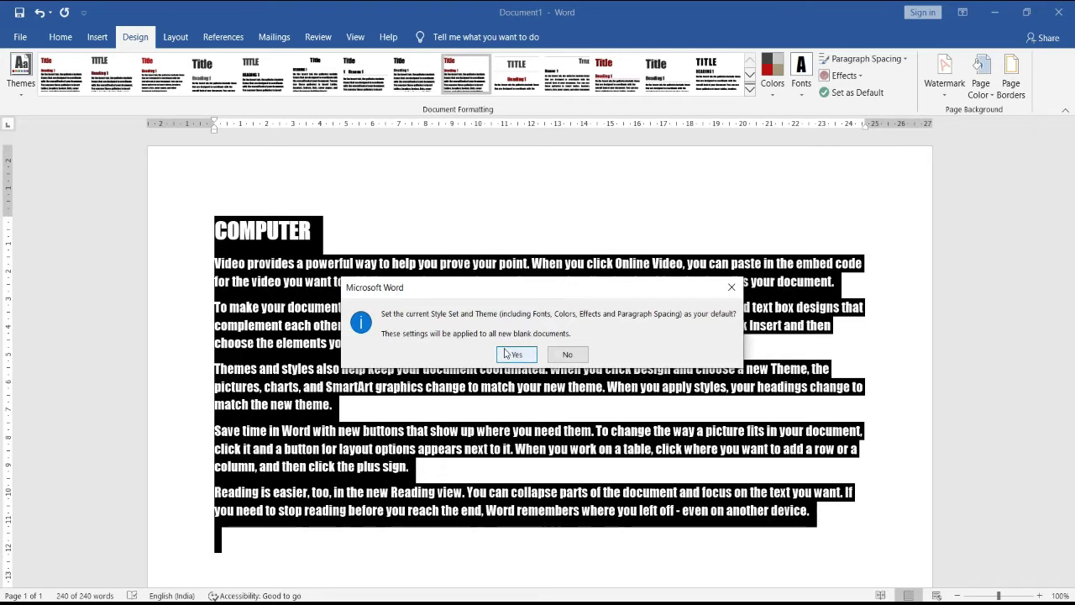
{"action": "left_click", "coordinate": [507, 353]}
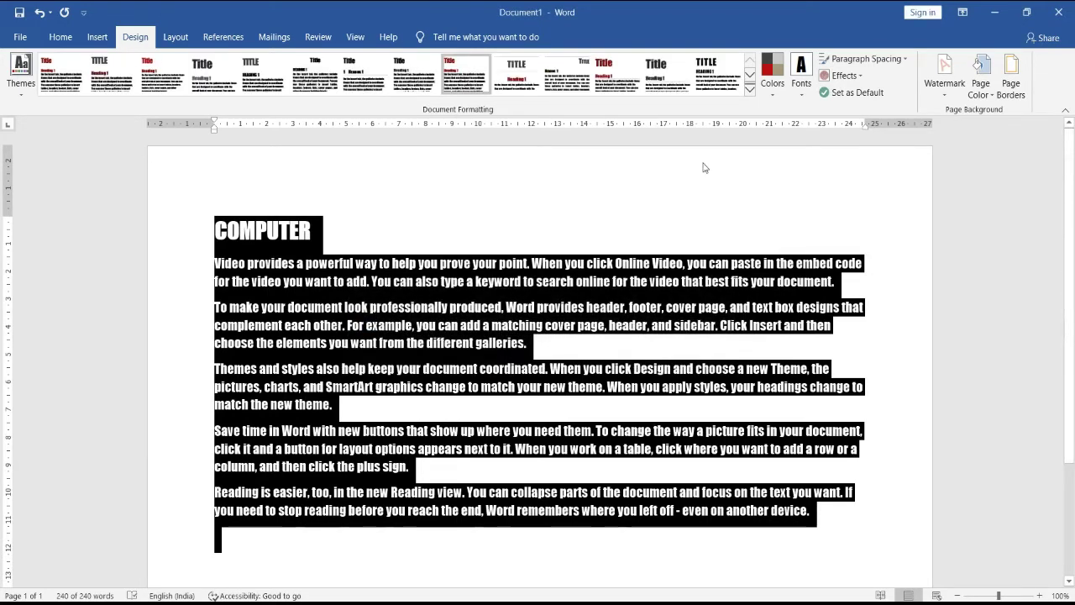
{"action": "left_click", "coordinate": [704, 168]}
{"action": "scroll", "coordinate": [439, 449], "scroll_direction": "down", "scroll_amount": 3}
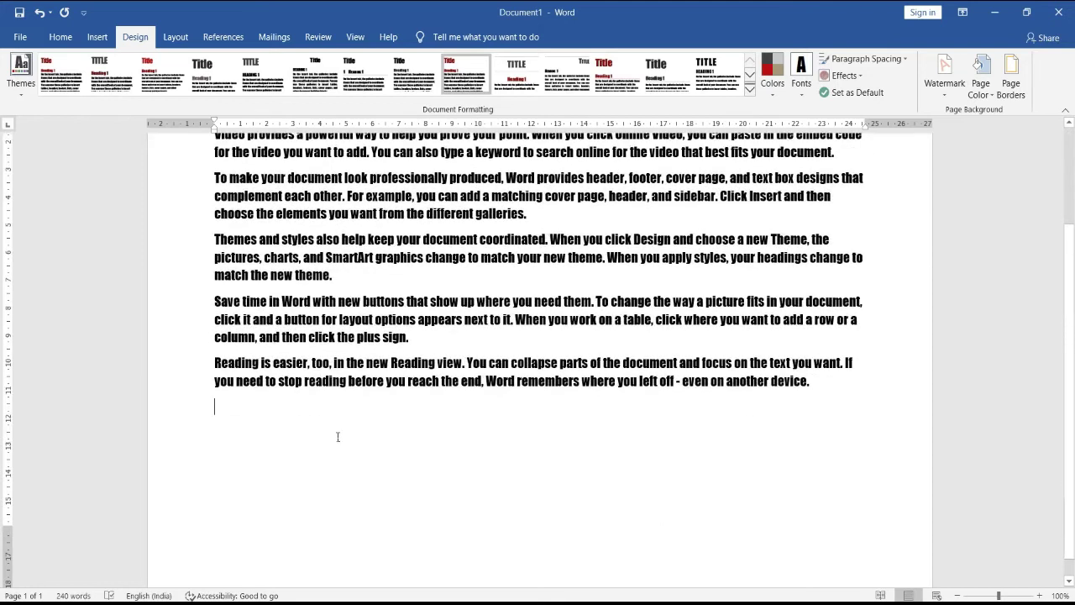
Step: Type and erase test characters, then browse the style set and theme galleries
{"action": "type", "text": "ghj"}
{"action": "key", "text": "BackSpace"}
{"action": "key", "text": "BackSpace"}
{"action": "key", "text": "BackSpace"}
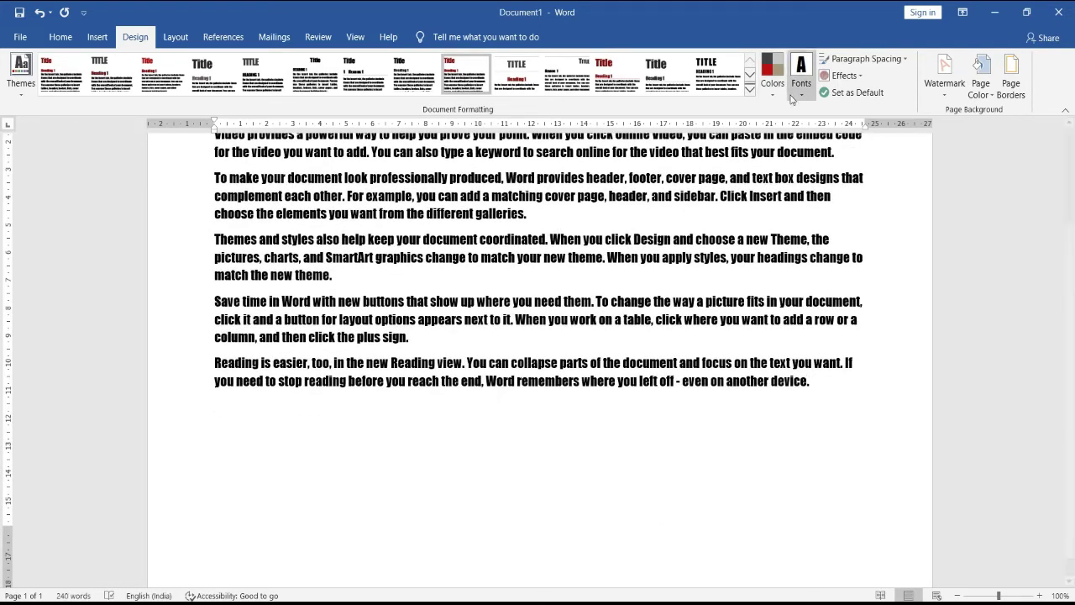
{"action": "left_click", "coordinate": [750, 89]}
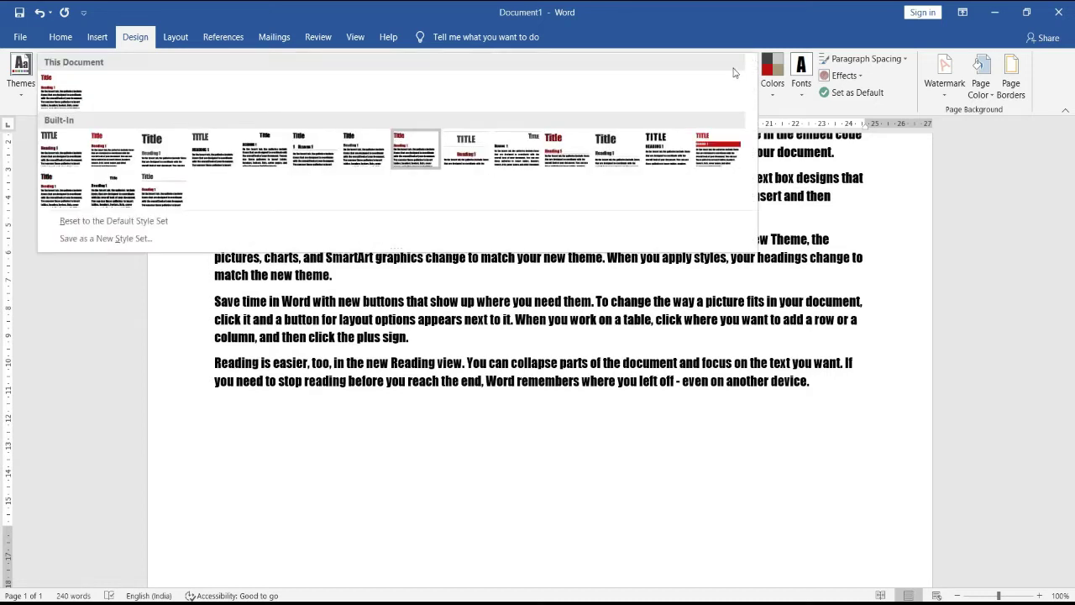
{"action": "left_click", "coordinate": [22, 93]}
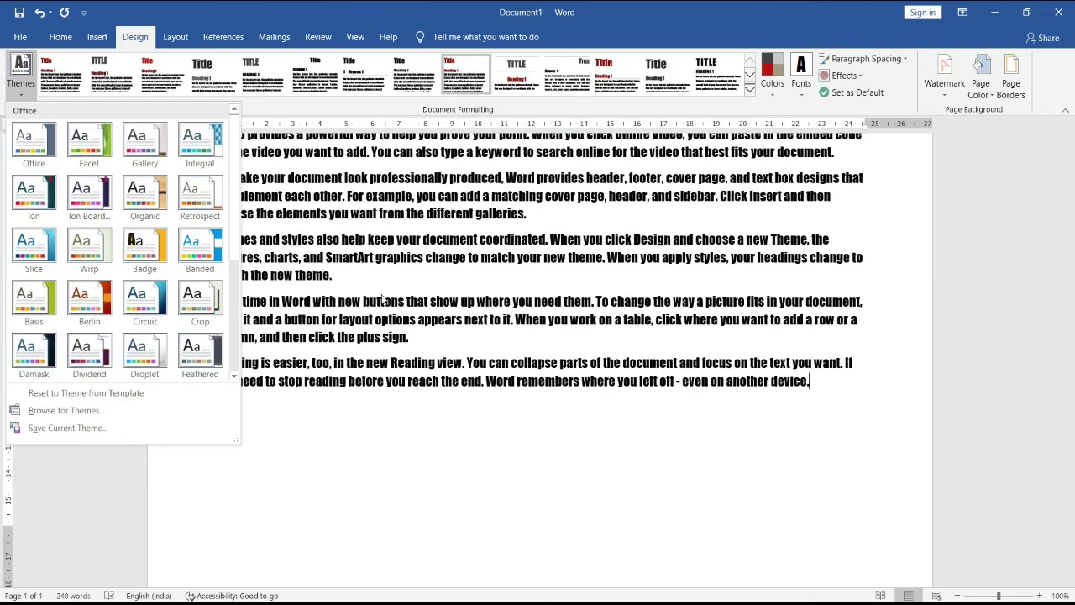
{"action": "left_click", "coordinate": [544, 527]}
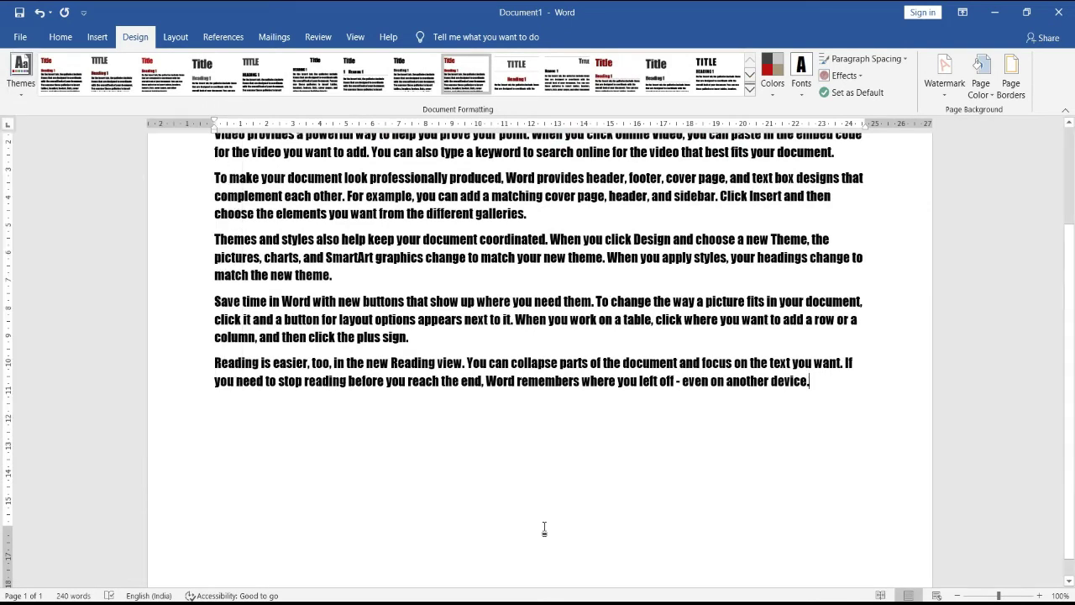
Step: Undo back to the plain sans-serif font with COMPUTER still bold
{"action": "type", "text": "ghj"}
{"action": "key", "text": "ctrl+z"}
{"action": "key", "text": "ctrl+z"}
{"action": "key", "text": "ctrl+z"}
{"action": "key", "text": "ctrl+z"}
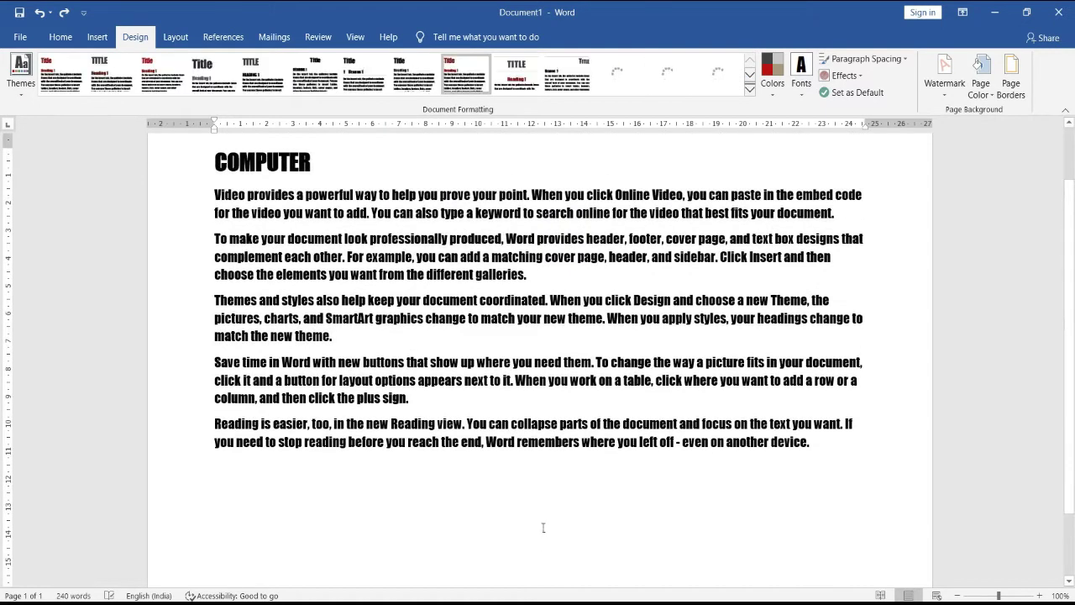
{"action": "key", "text": "ctrl+z"}
{"action": "key", "text": "ctrl+z"}
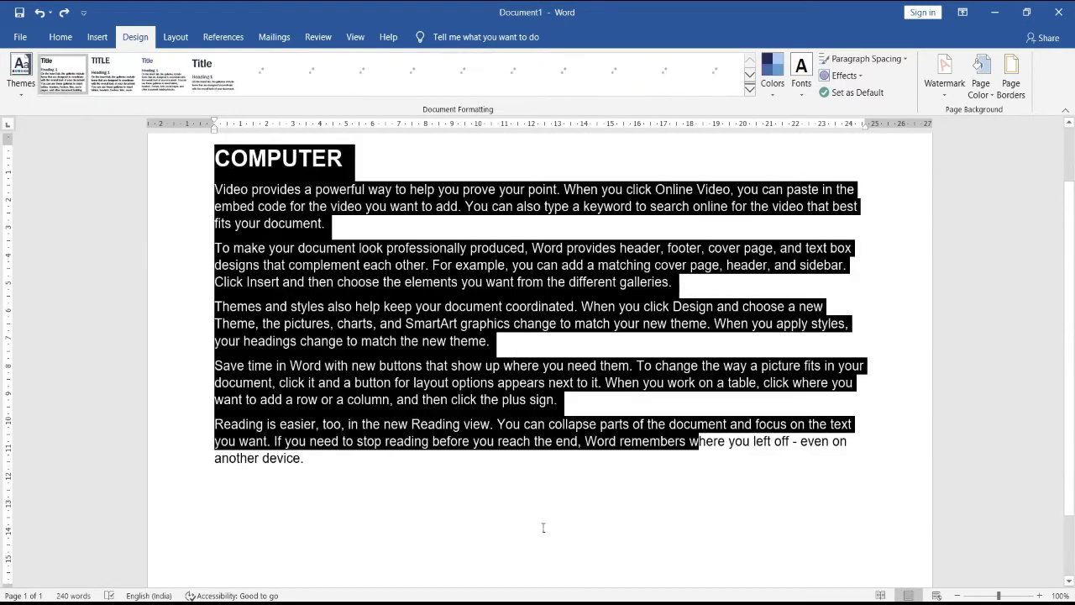
{"action": "left_click", "coordinate": [753, 428]}
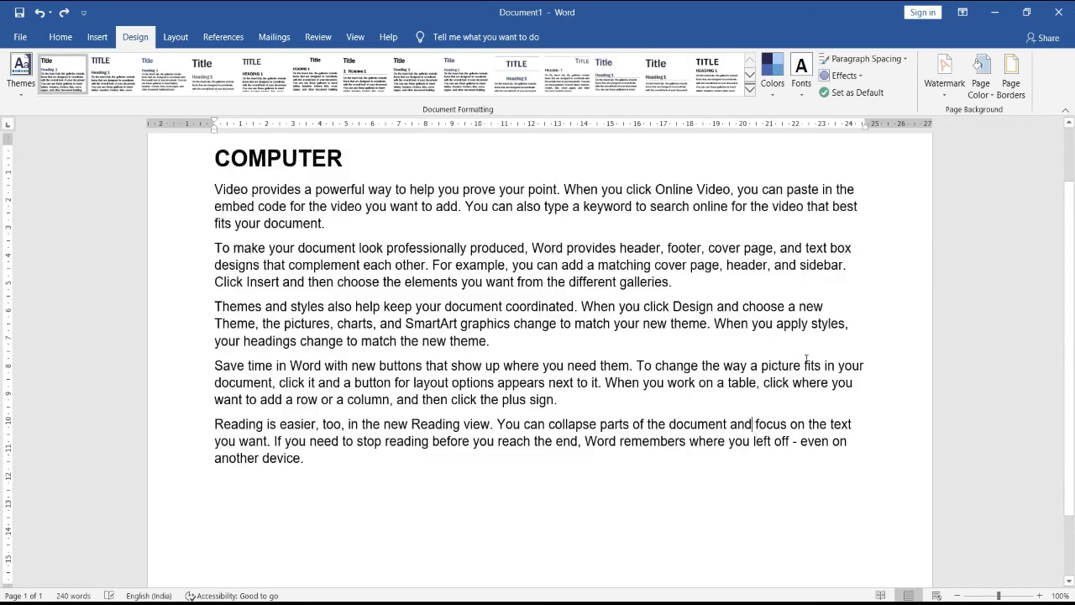
{"action": "left_click", "coordinate": [944, 91]}
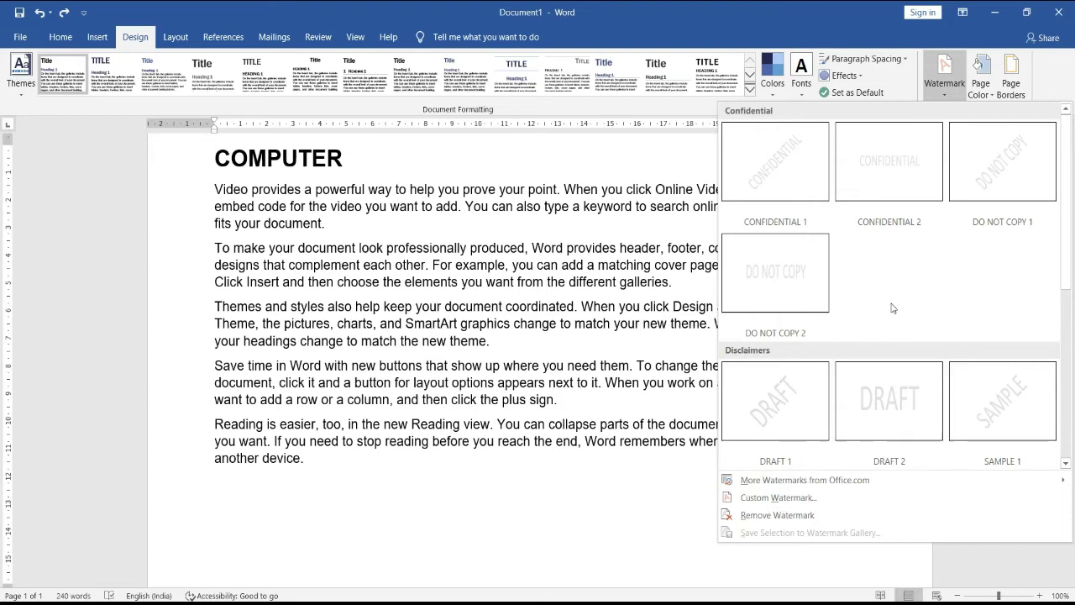
Step: Open Custom Watermark to show the Printed Watermark dialog set to No watermark
{"action": "left_click", "coordinate": [776, 497]}
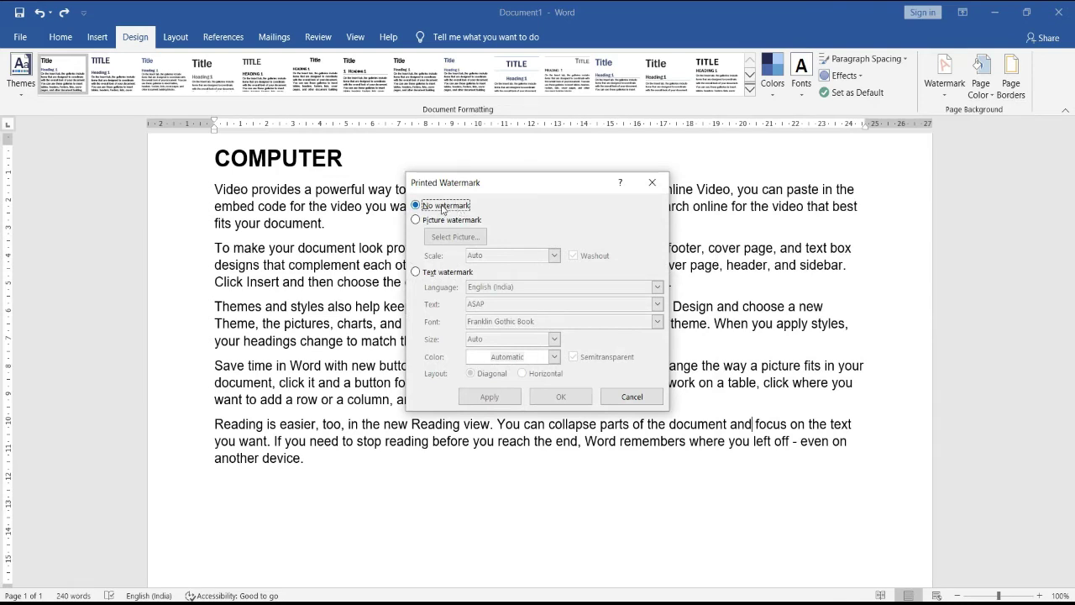
Step: Make the custom watermark a text watermark, keeping English (India) as its language
{"action": "left_click", "coordinate": [415, 220]}
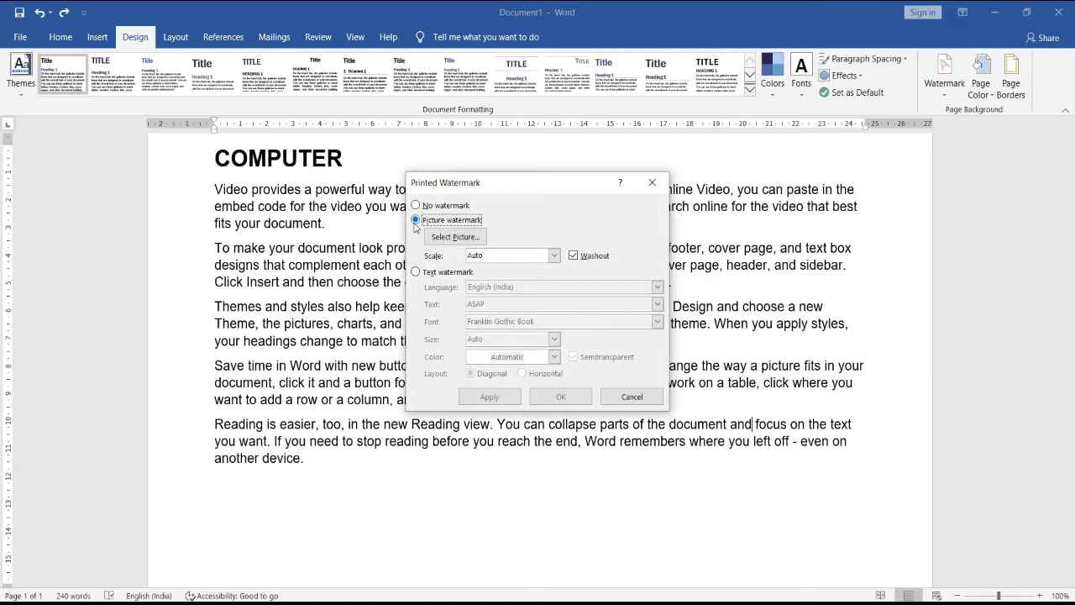
{"action": "left_click", "coordinate": [415, 272]}
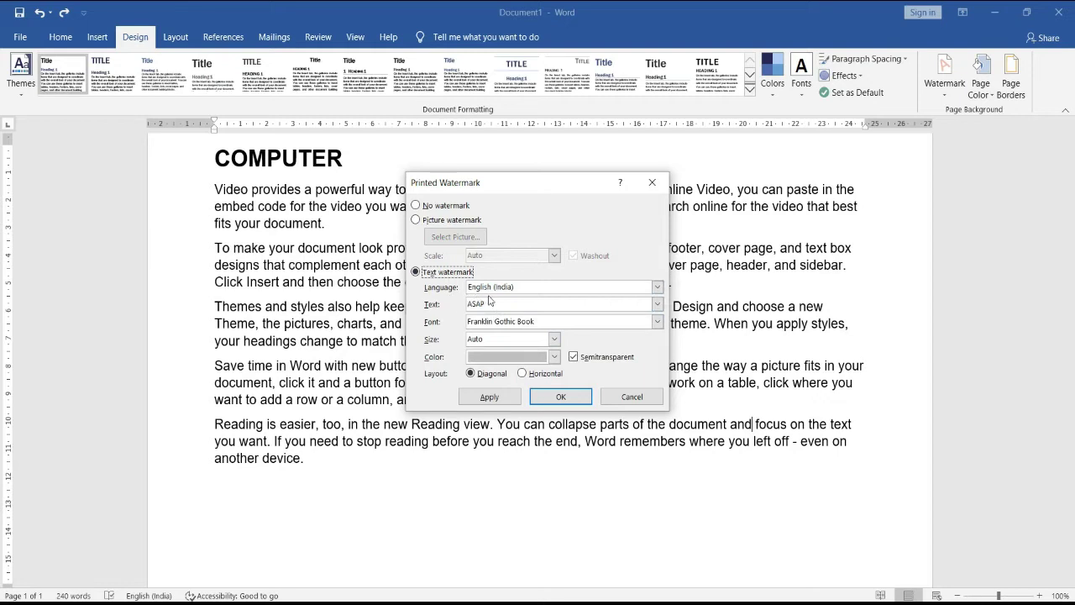
{"action": "left_click", "coordinate": [658, 287]}
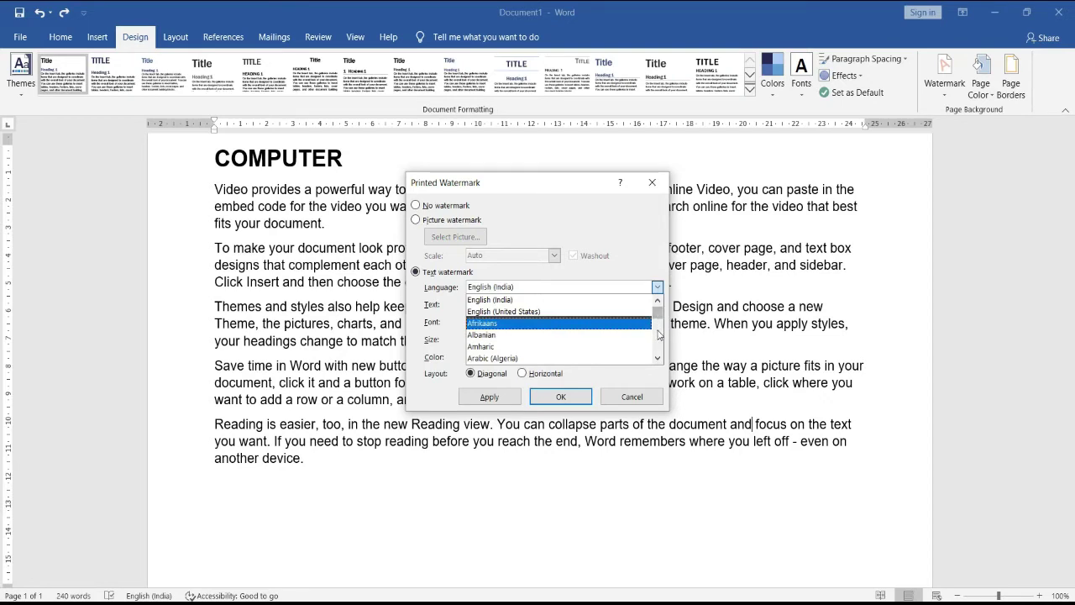
{"action": "left_click_drag", "start_coordinate": [657, 318], "coordinate": [657, 348]}
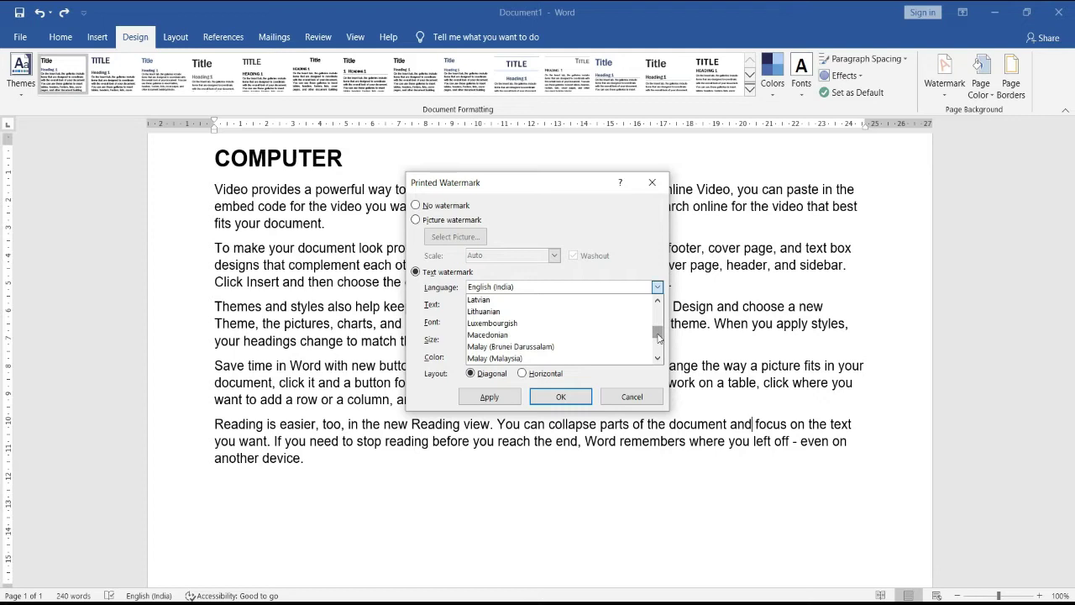
{"action": "left_click", "coordinate": [579, 267]}
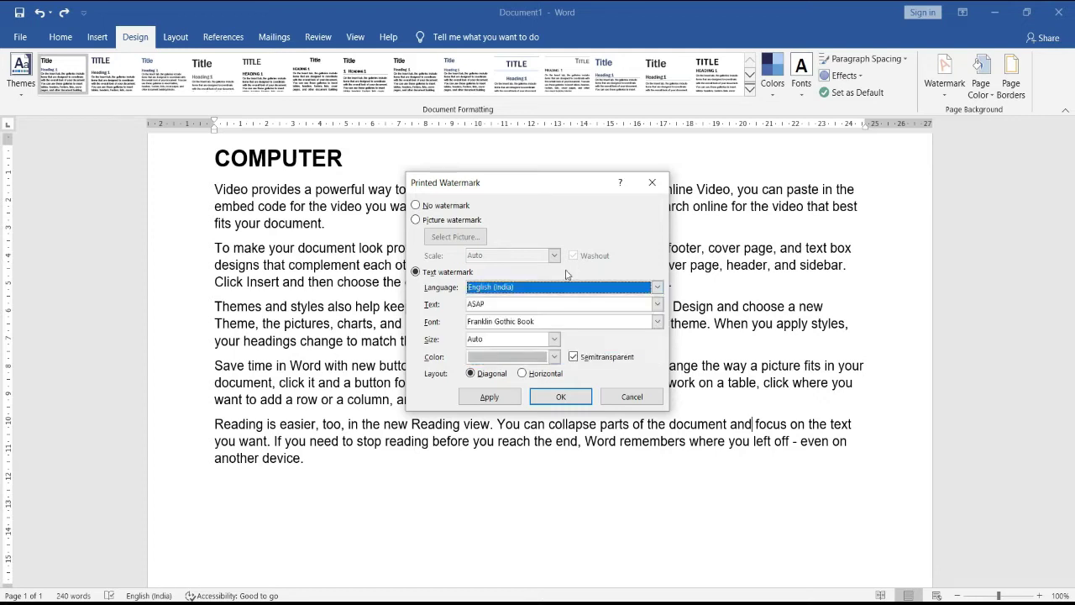
Step: Enter ON TARGET as the watermark text, keeping Franklin Gothic Book at Auto size, and apply it
{"action": "left_click", "coordinate": [518, 307]}
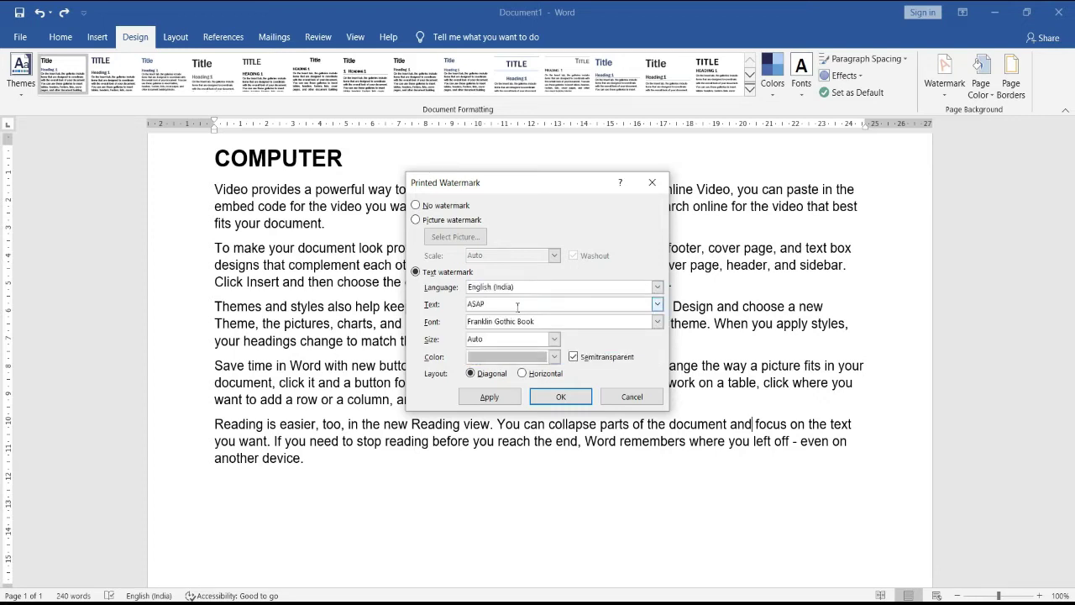
{"action": "key", "text": "BackSpace"}
{"action": "type", "text": "ON TARGET"}
{"action": "left_click", "coordinate": [657, 322]}
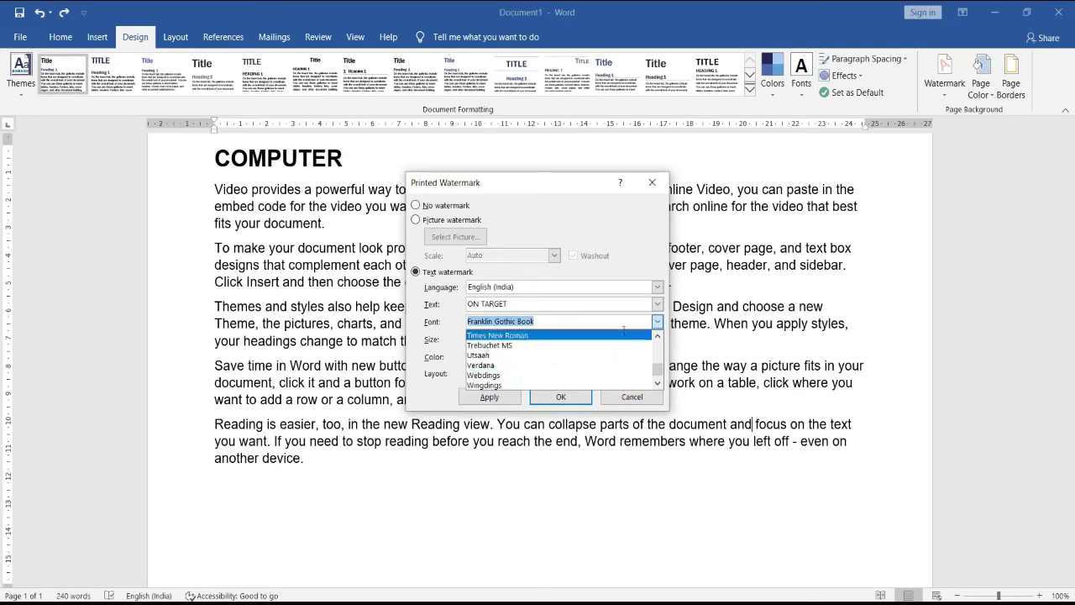
{"action": "left_click", "coordinate": [658, 324]}
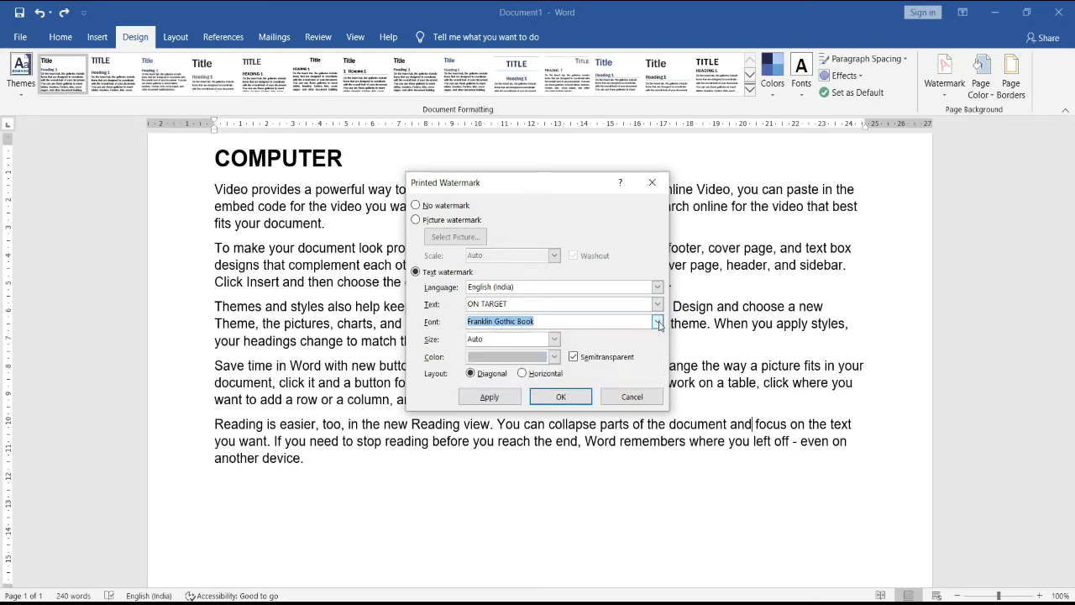
{"action": "left_click", "coordinate": [554, 339]}
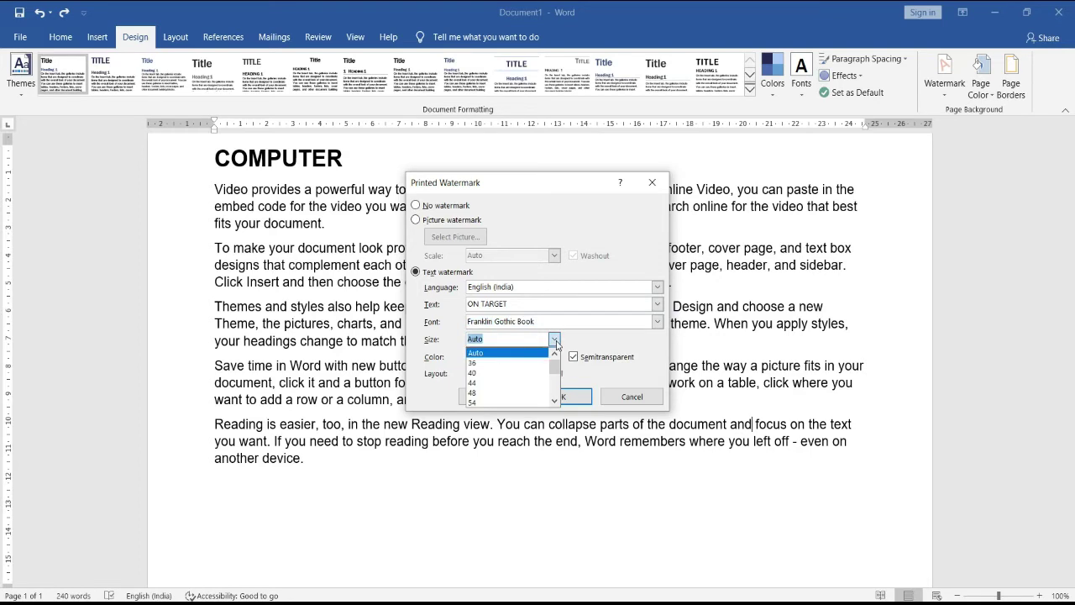
{"action": "left_click", "coordinate": [556, 343]}
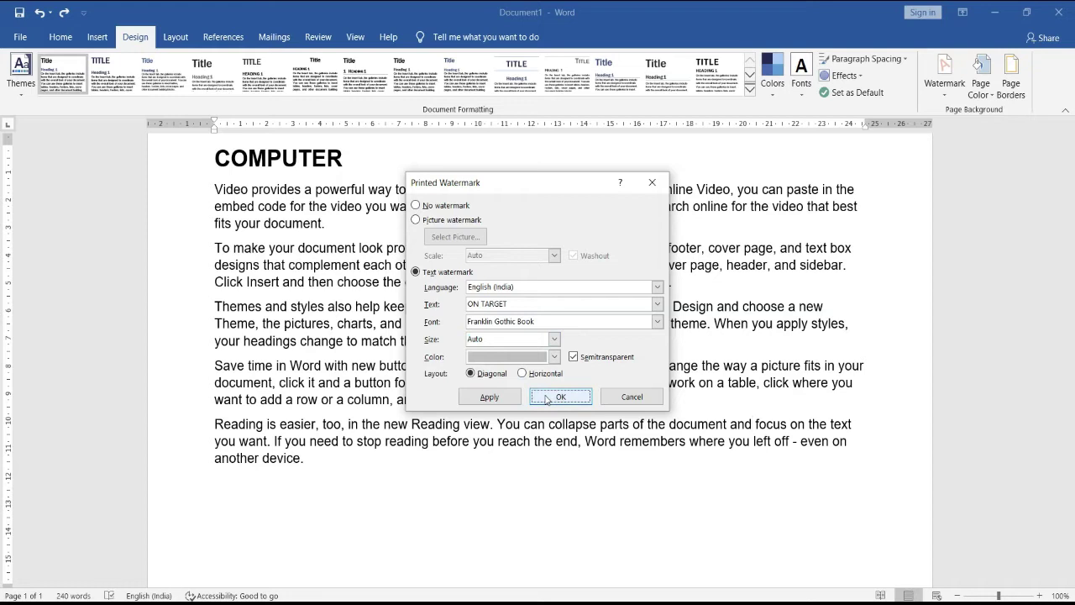
{"action": "left_click", "coordinate": [551, 400]}
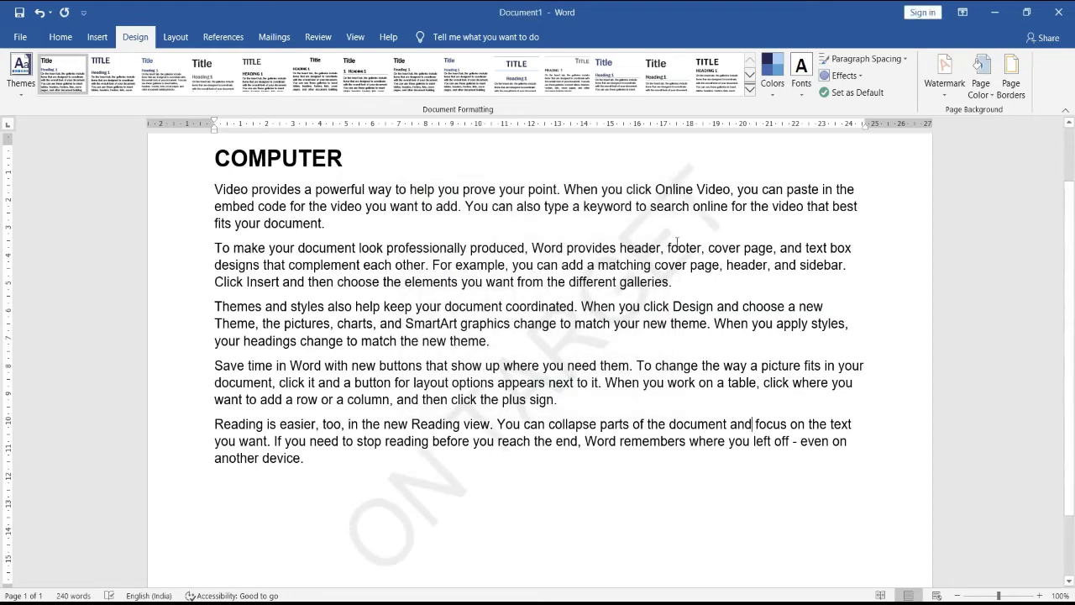
{"action": "scroll", "coordinate": [345, 542], "scroll_direction": "down", "scroll_amount": 2}
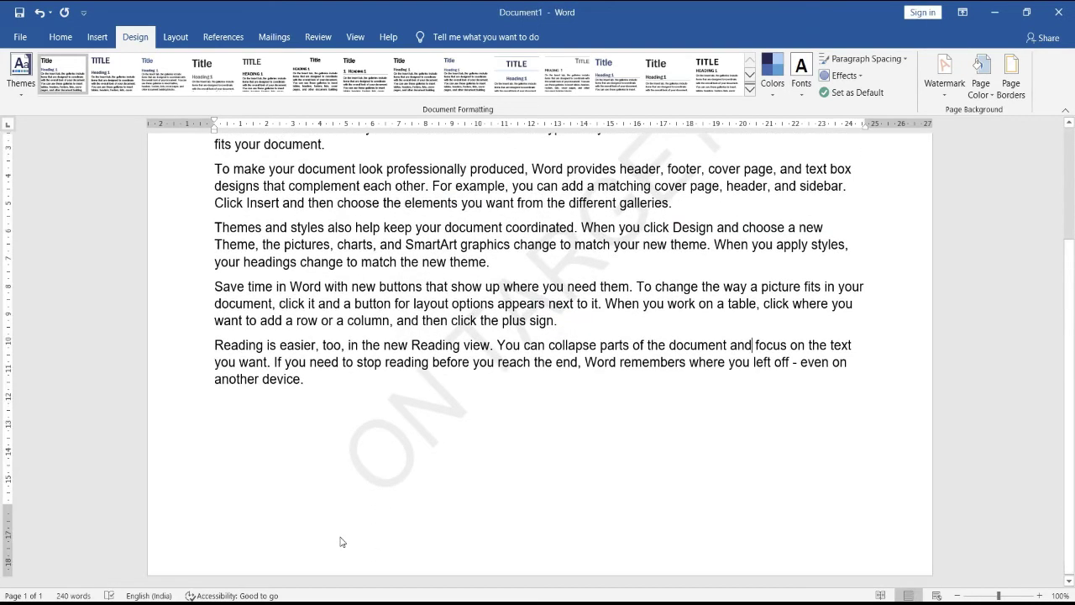
{"action": "scroll", "coordinate": [346, 542], "scroll_direction": "up", "scroll_amount": 2}
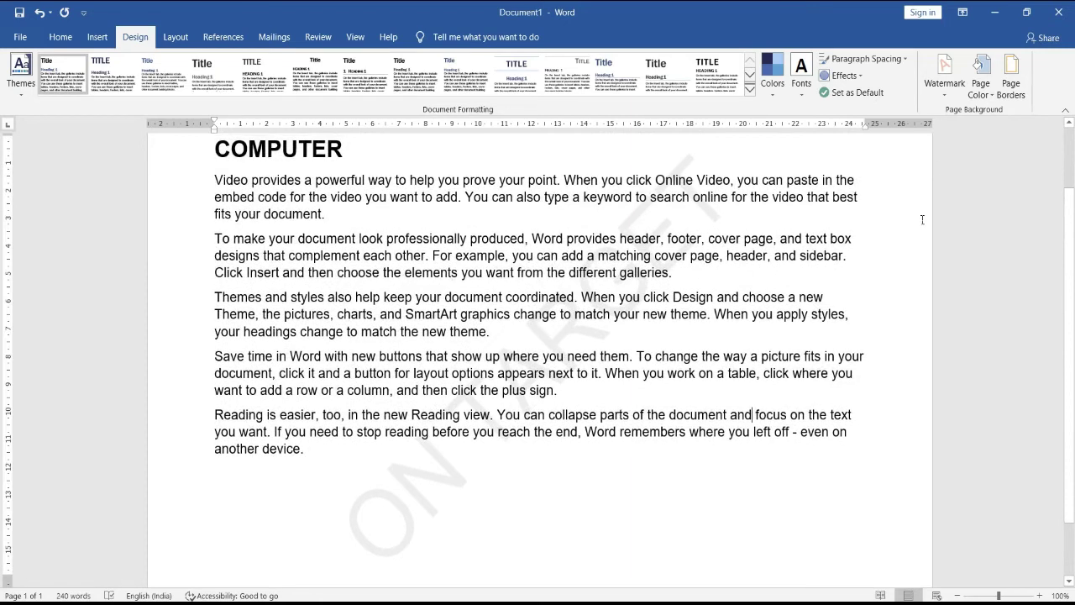
{"action": "left_click", "coordinate": [944, 73]}
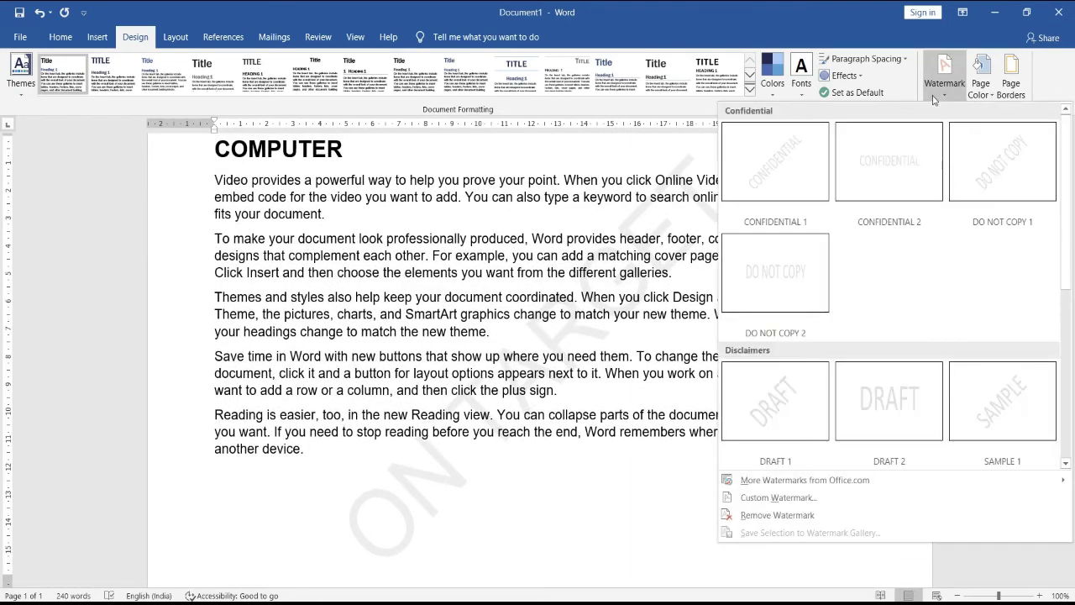
{"action": "left_click", "coordinate": [777, 498]}
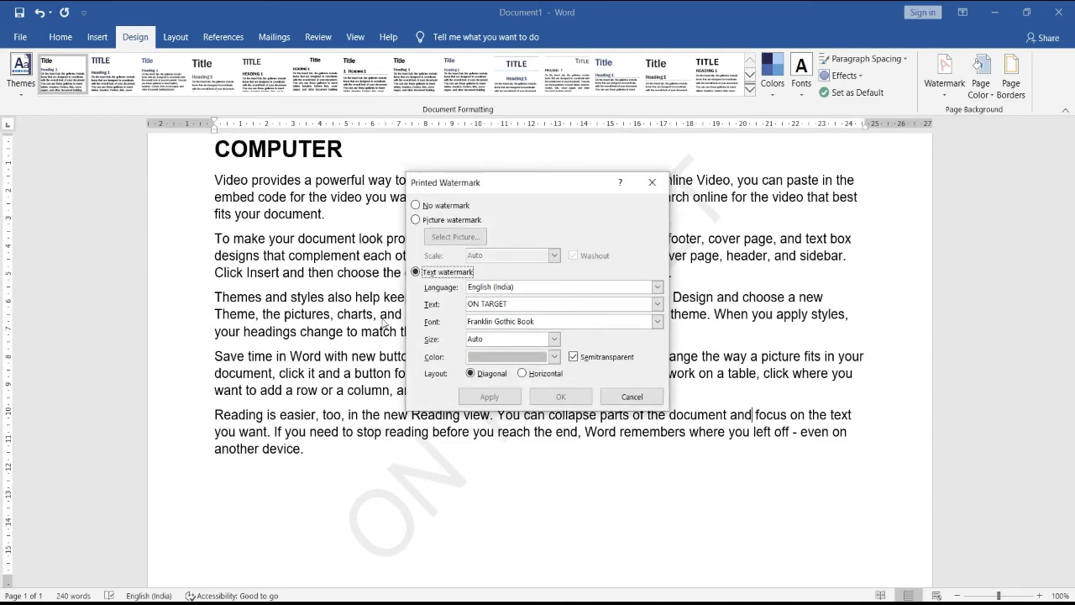
{"action": "left_click", "coordinate": [467, 274]}
{"action": "left_click", "coordinate": [426, 219]}
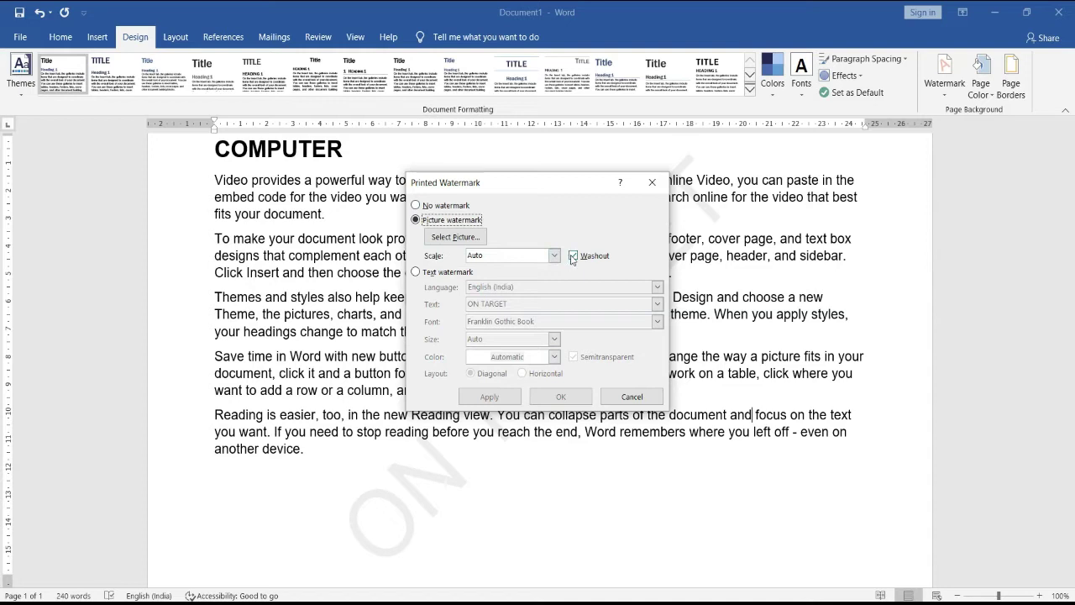
{"action": "left_click", "coordinate": [450, 274]}
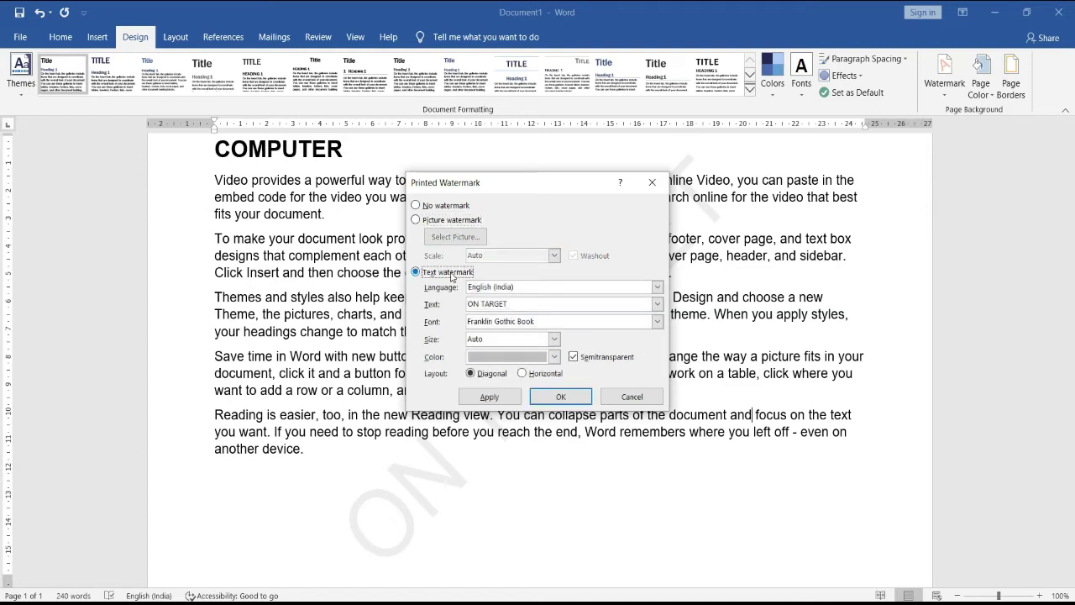
{"action": "left_click", "coordinate": [432, 223]}
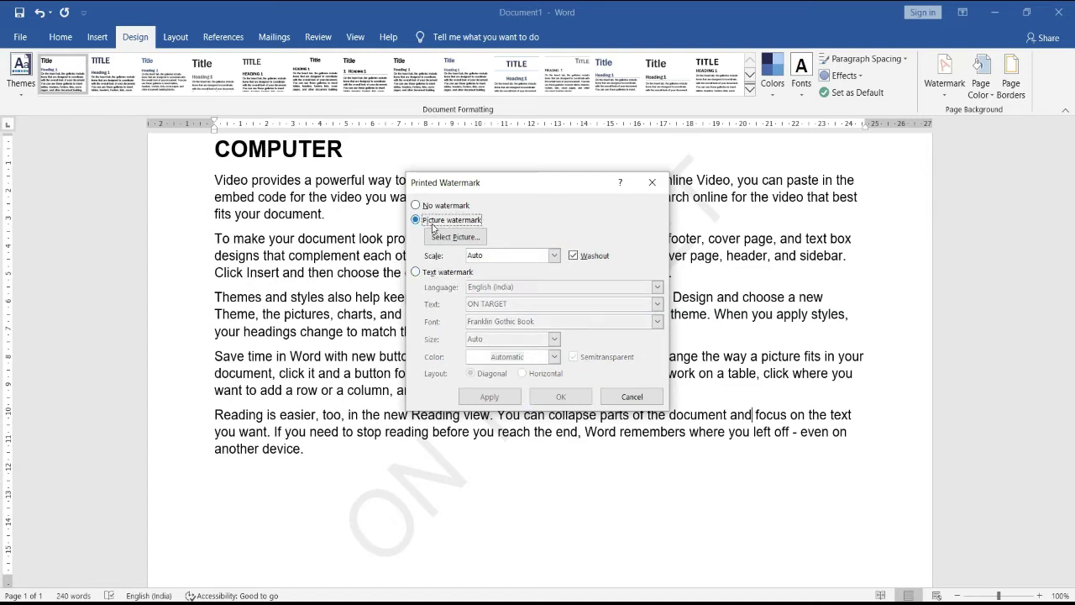
{"action": "left_click", "coordinate": [553, 259]}
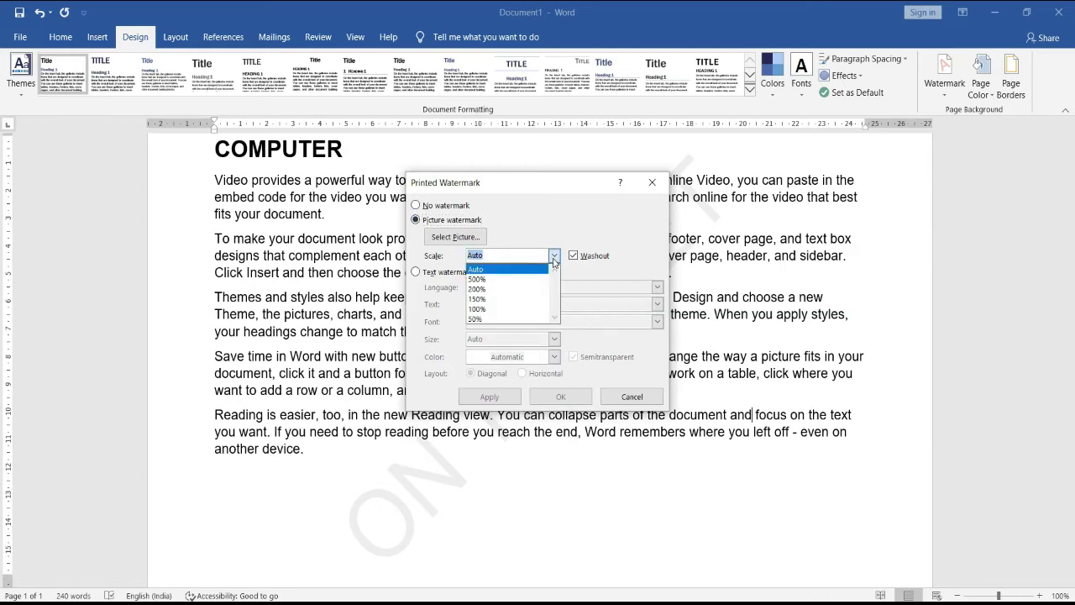
{"action": "left_click", "coordinate": [601, 235]}
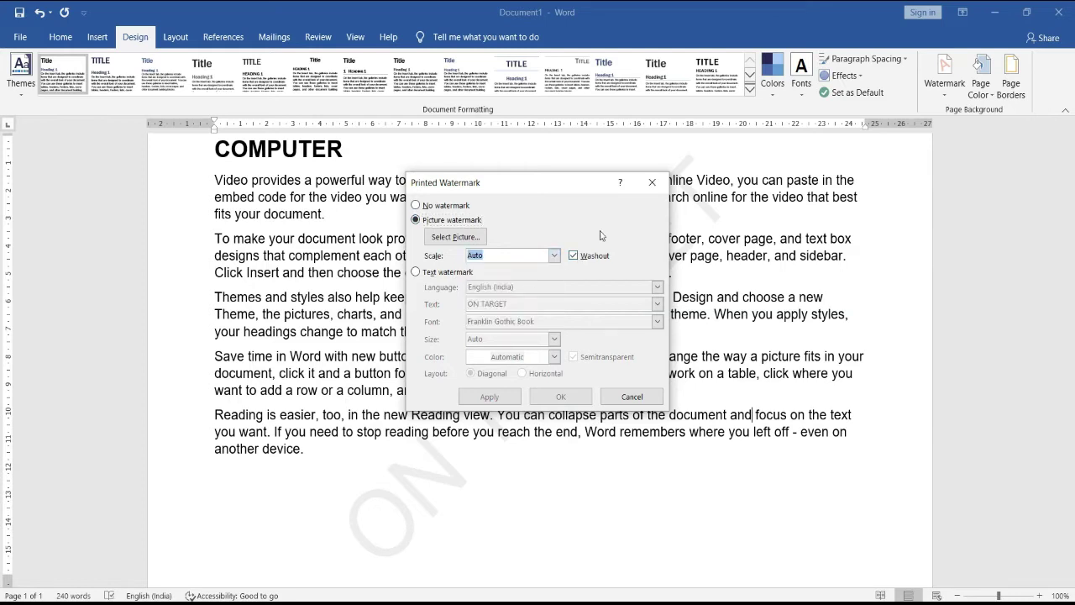
{"action": "left_click", "coordinate": [474, 239]}
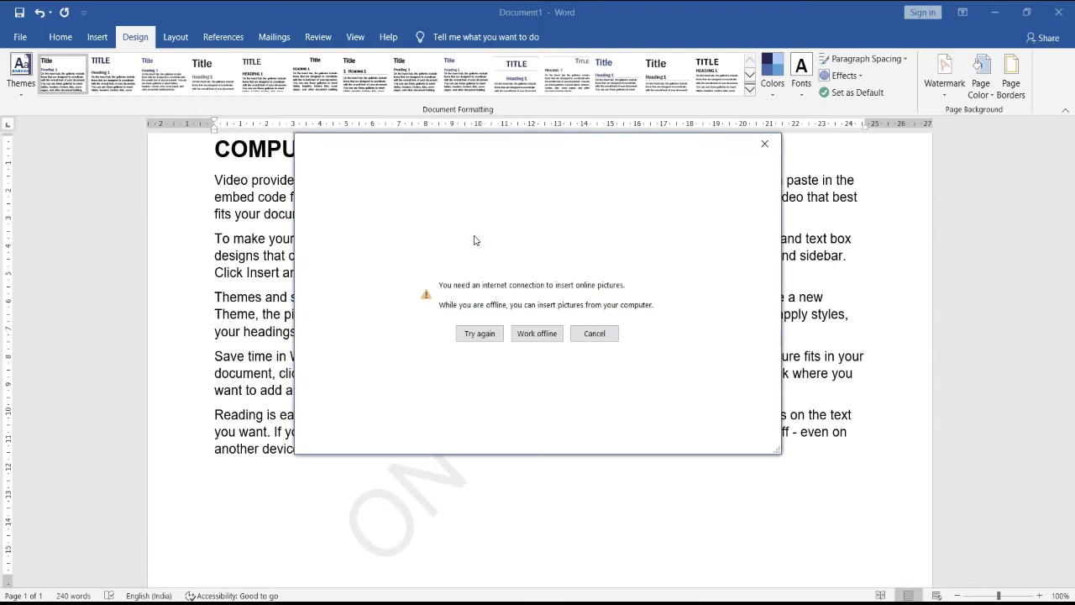
{"action": "left_click", "coordinate": [764, 144]}
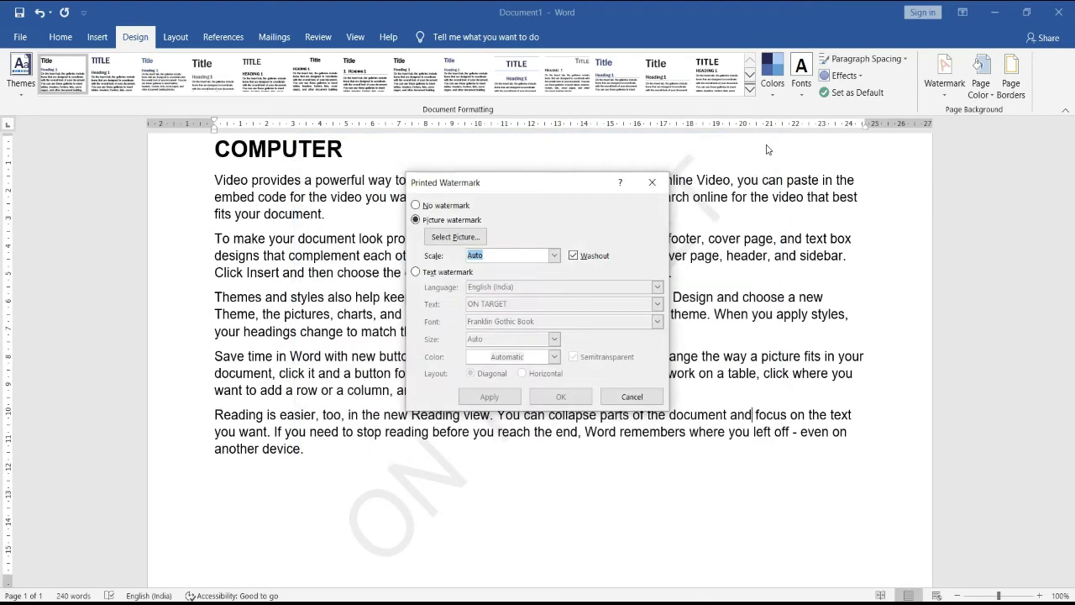
{"action": "left_click", "coordinate": [651, 182]}
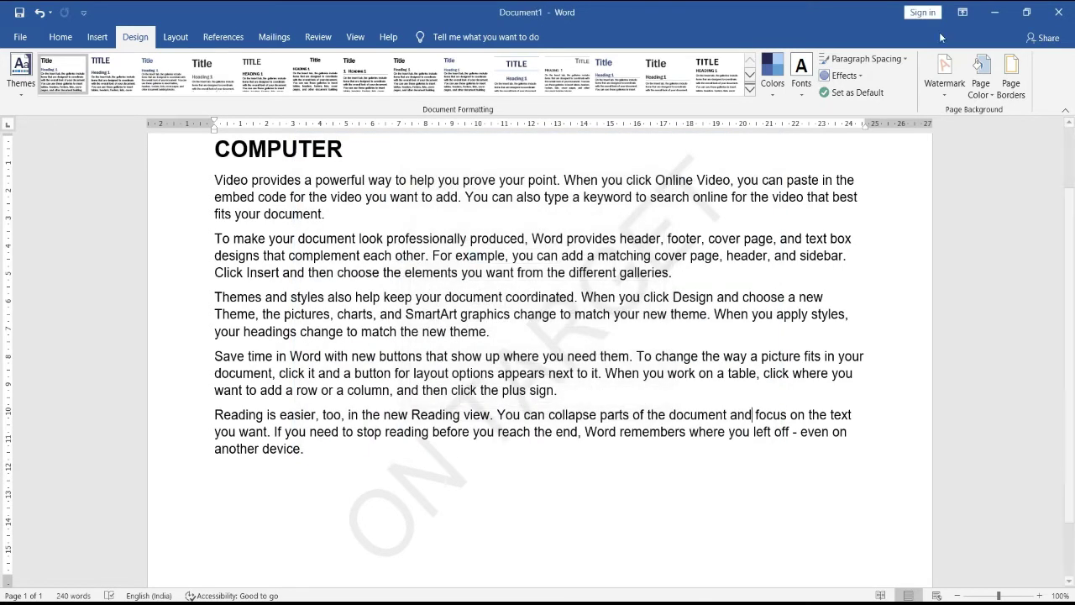
Step: Give the page a medium-blue background; try a Box page border but don't apply it
{"action": "left_click", "coordinate": [980, 75]}
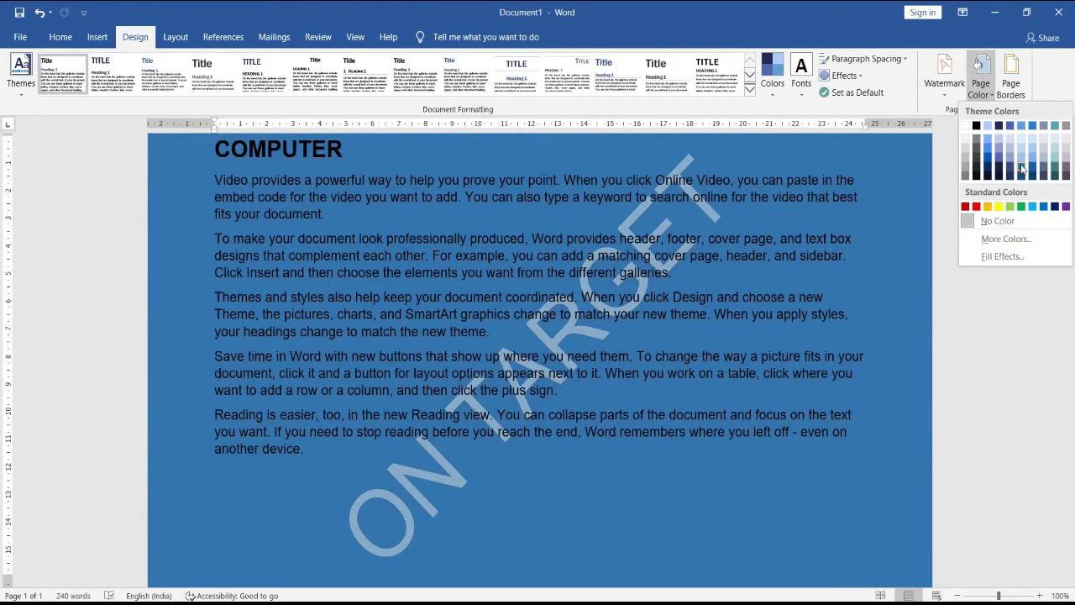
{"action": "left_click", "coordinate": [1022, 168]}
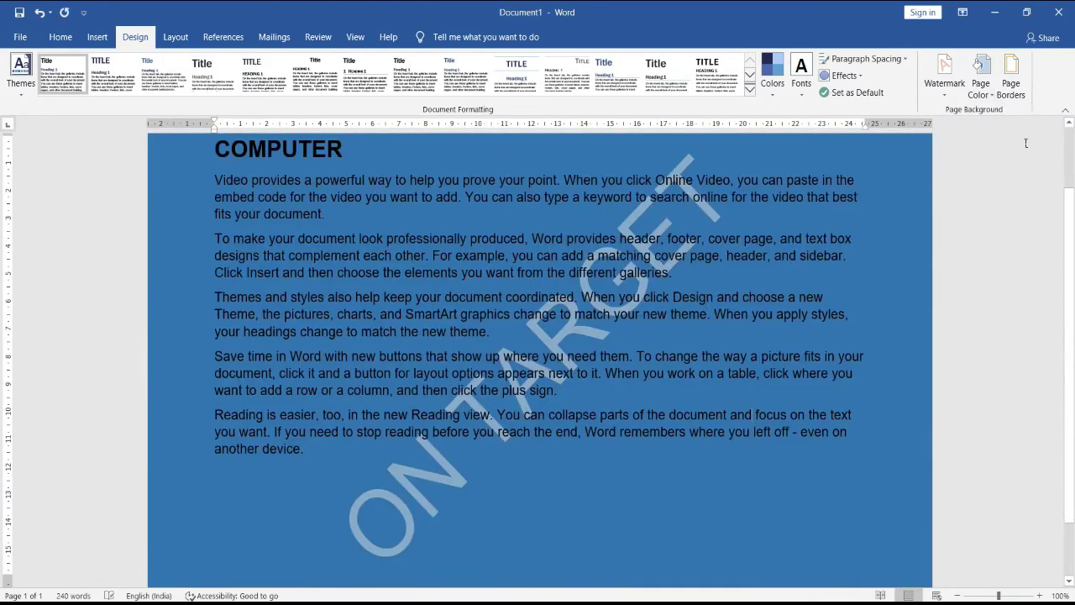
{"action": "left_click", "coordinate": [1011, 83]}
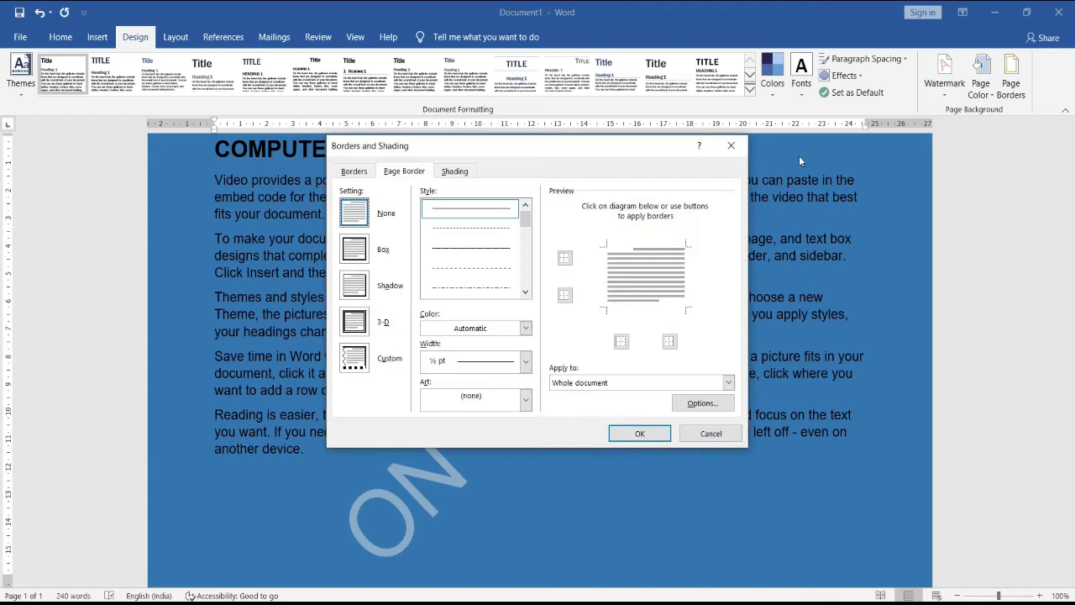
{"action": "left_click", "coordinate": [361, 256]}
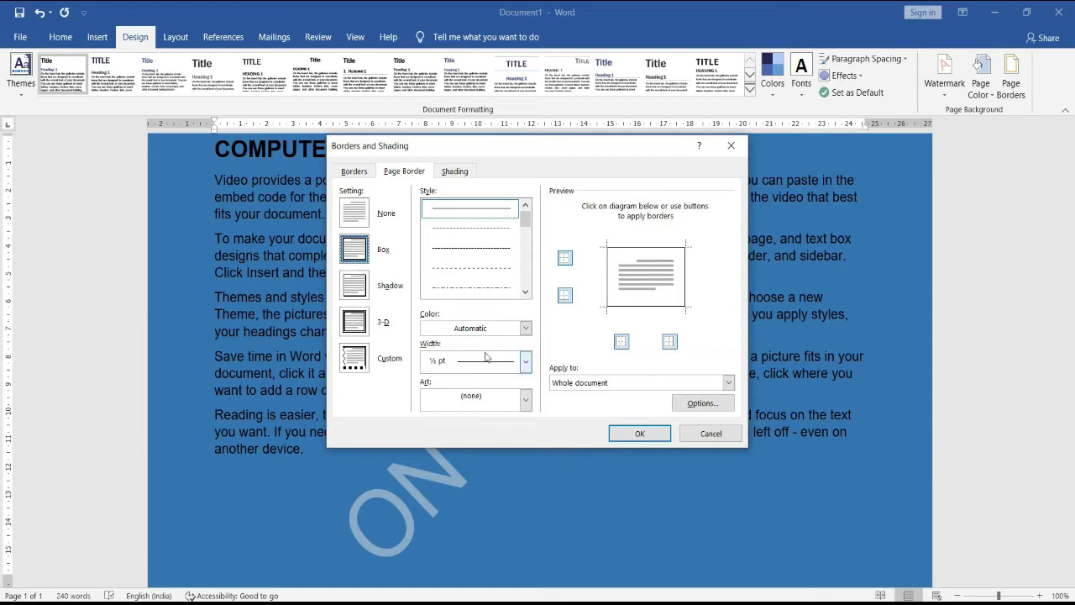
{"action": "left_click", "coordinate": [735, 146]}
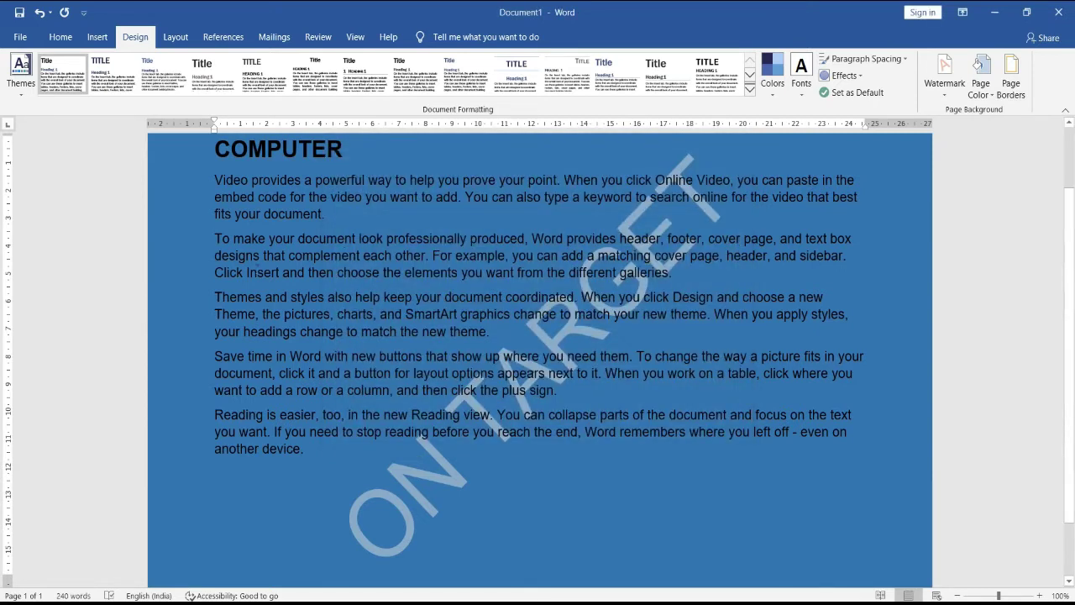
Step: Delete all the document text and start a new blank Document2
{"action": "key", "text": "ctrl+a"}
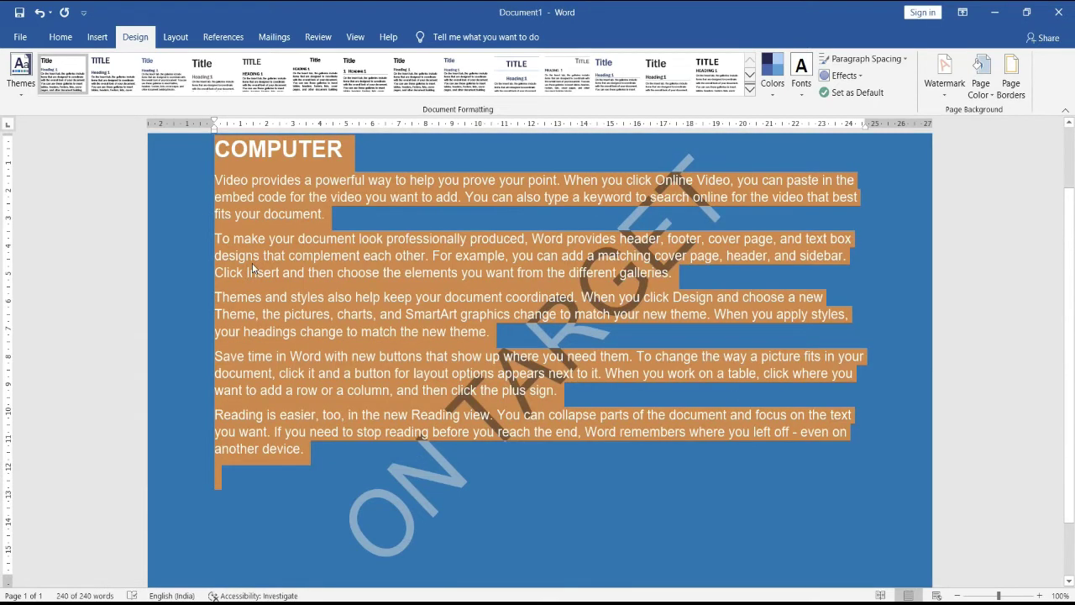
{"action": "key", "text": "Delete"}
{"action": "key", "text": "ctrl+n"}
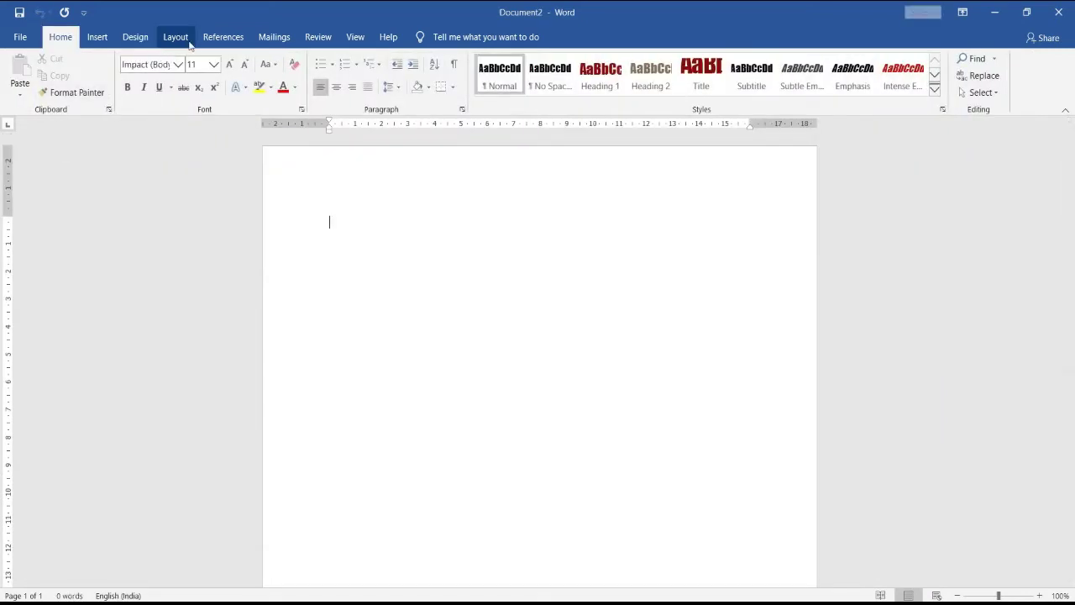
{"action": "left_click", "coordinate": [186, 41]}
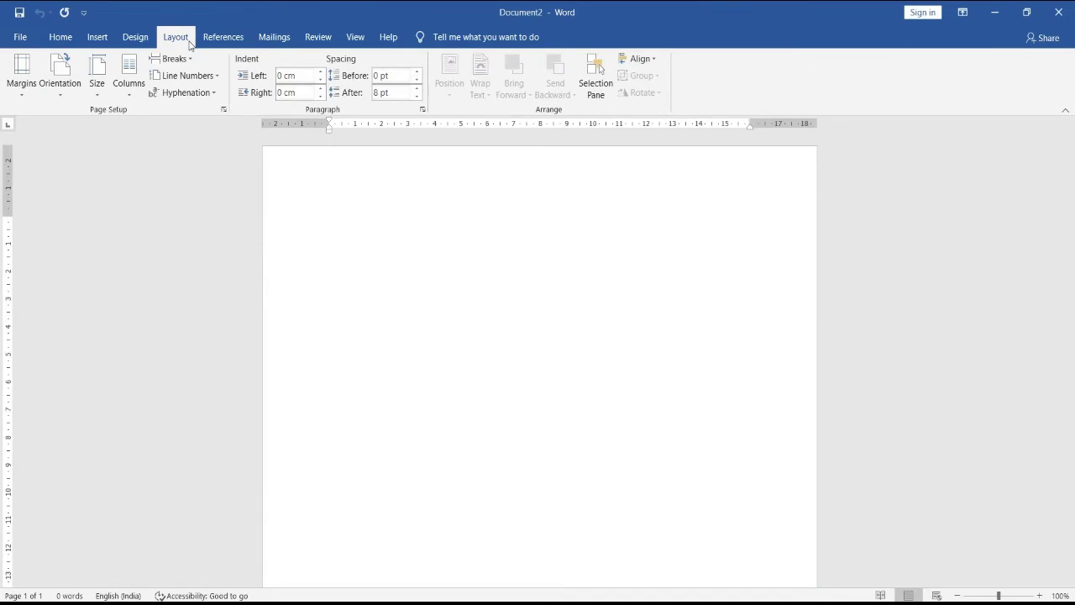
Step: Generate five paragraphs of sample text in Document2 with =rand(5)
{"action": "type", "text": "=rand"}
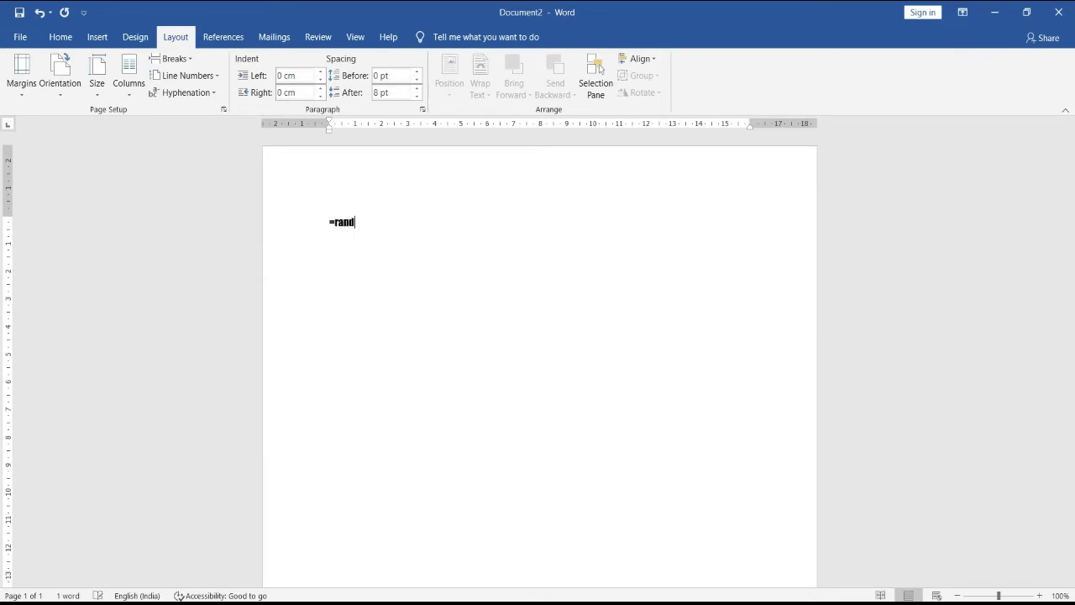
{"action": "type", "text": "()"}
{"action": "type", "text": "5"}
{"action": "key", "text": "Return"}
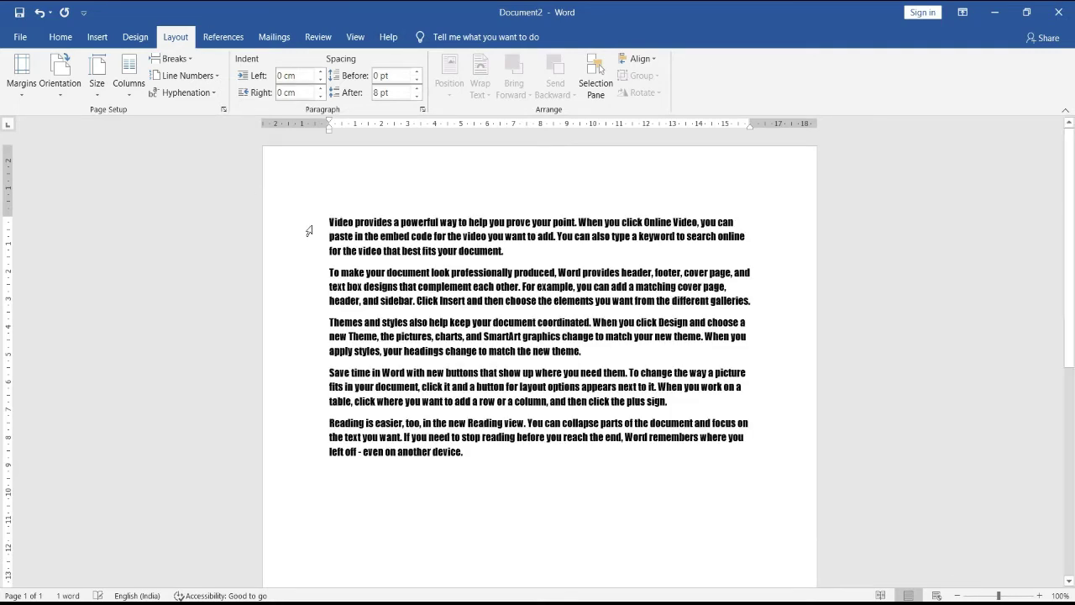
{"action": "left_click", "coordinate": [22, 74]}
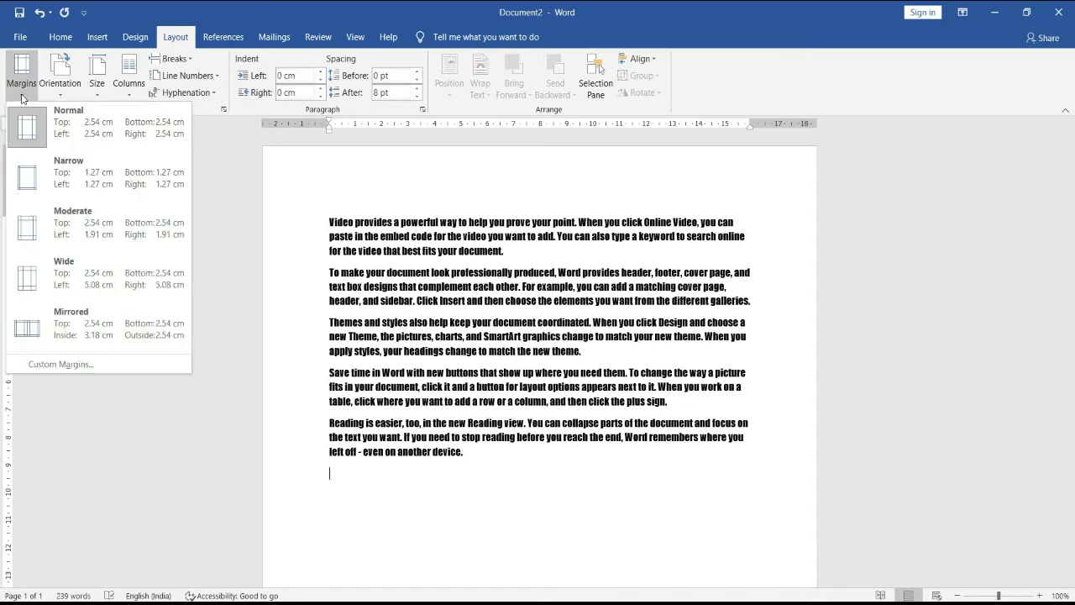
Step: Apply Narrow margins, set the left indent to -0.5 cm, then switch to Mirrored margins
{"action": "left_click", "coordinate": [38, 190]}
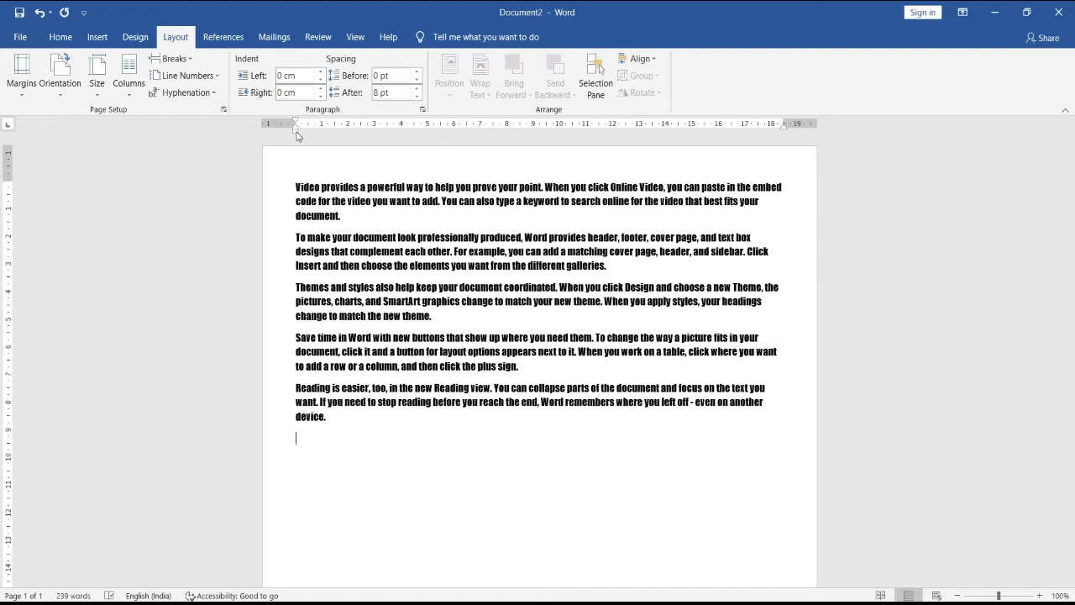
{"action": "mouse_move", "coordinate": [296, 134]}
{"action": "left_mouse_down"}
{"action": "mouse_move", "coordinate": [266, 133]}
{"action": "mouse_move", "coordinate": [270, 143]}
{"action": "left_mouse_up"}
{"action": "left_click_drag", "start_coordinate": [269, 142], "coordinate": [280, 139]}
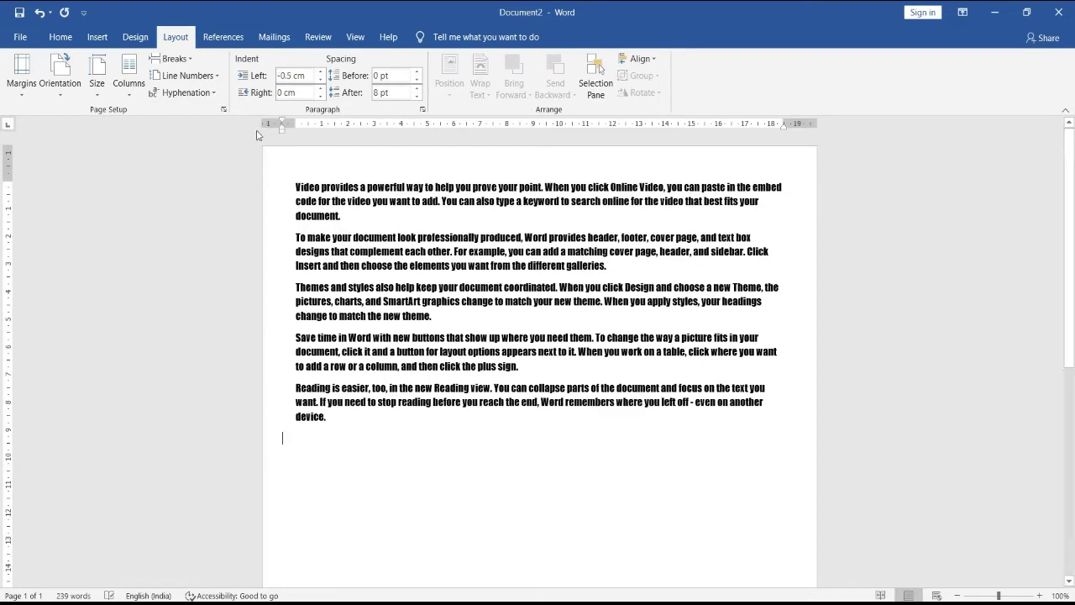
{"action": "left_click", "coordinate": [21, 99]}
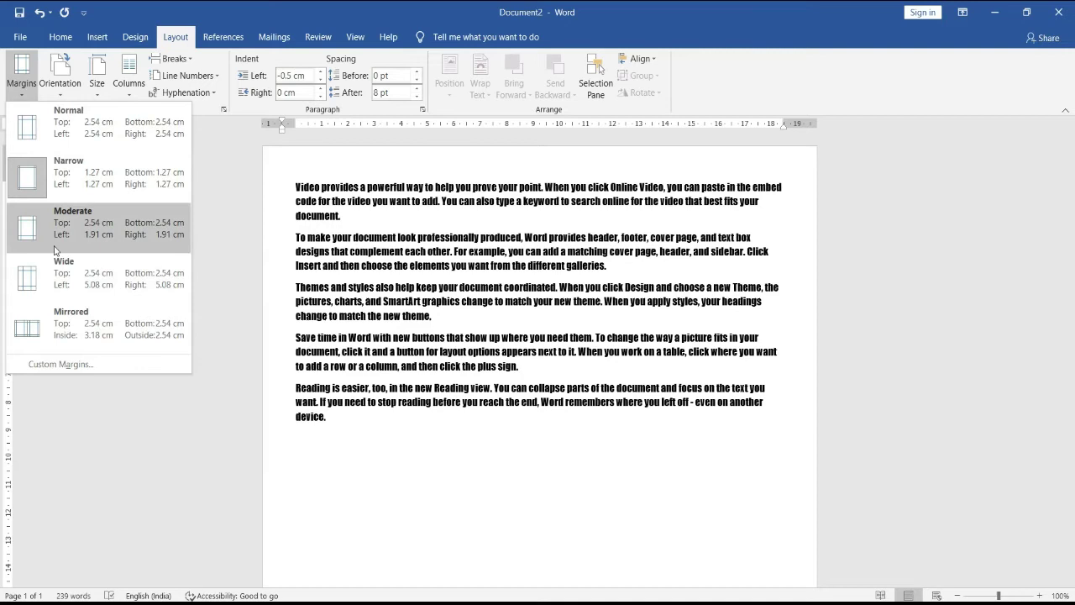
{"action": "left_click", "coordinate": [76, 312]}
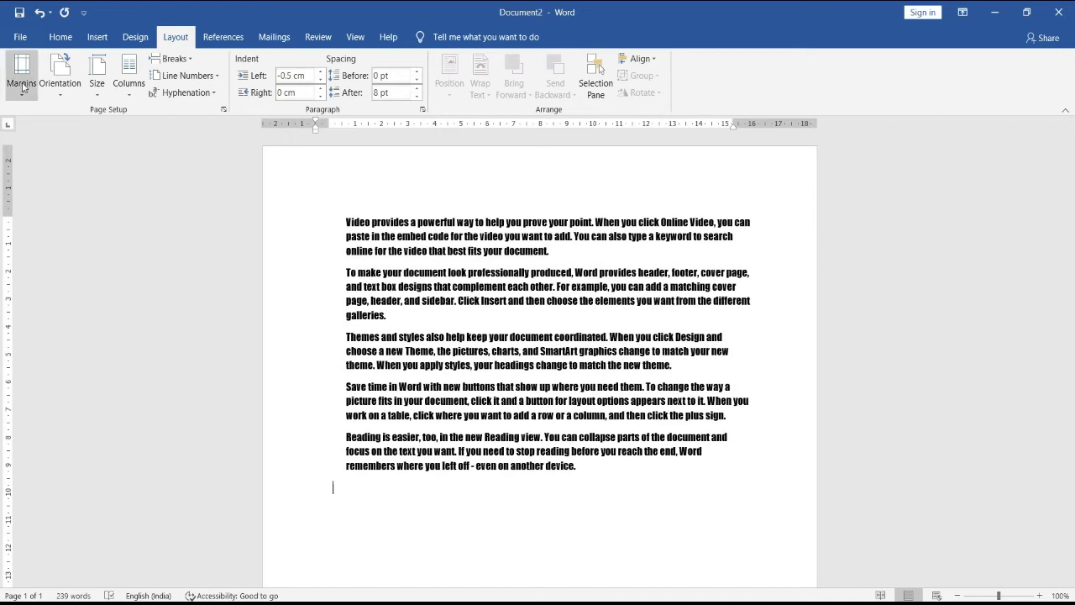
{"action": "left_click", "coordinate": [55, 91]}
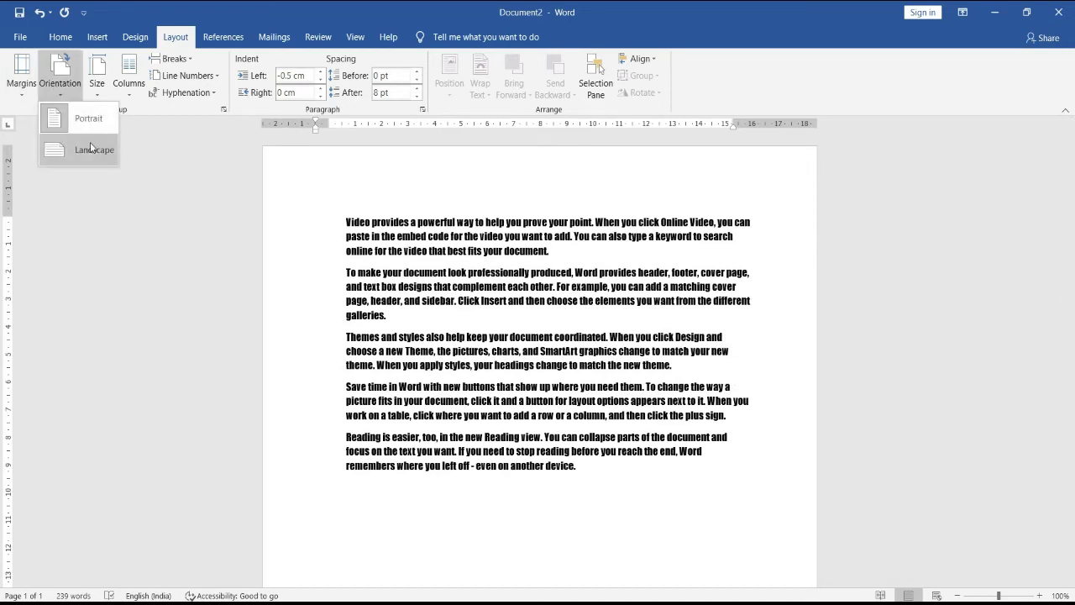
{"action": "left_click", "coordinate": [93, 148]}
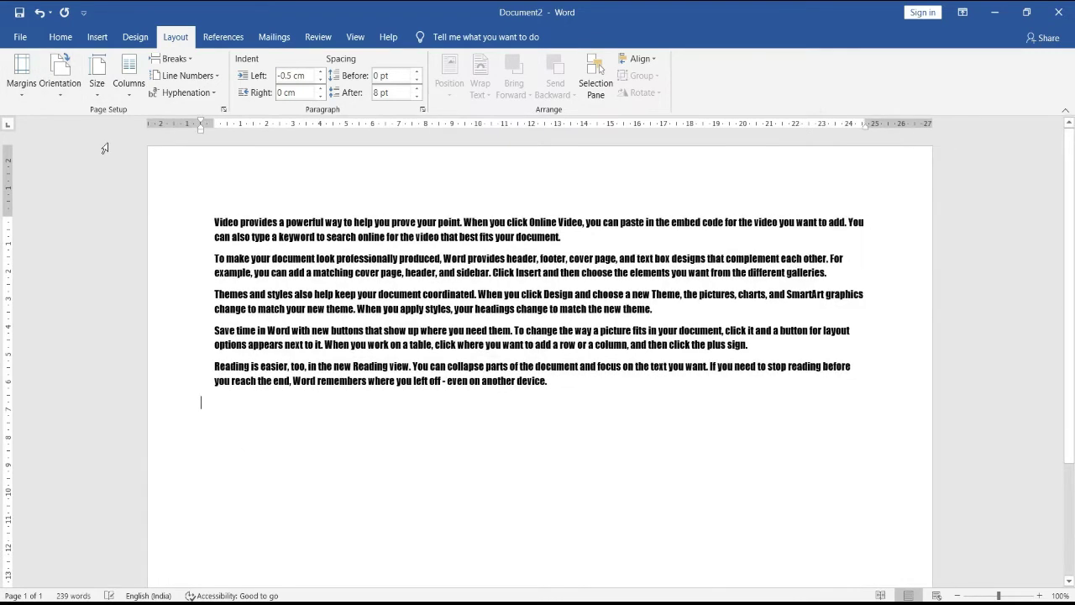
{"action": "left_click", "coordinate": [97, 97]}
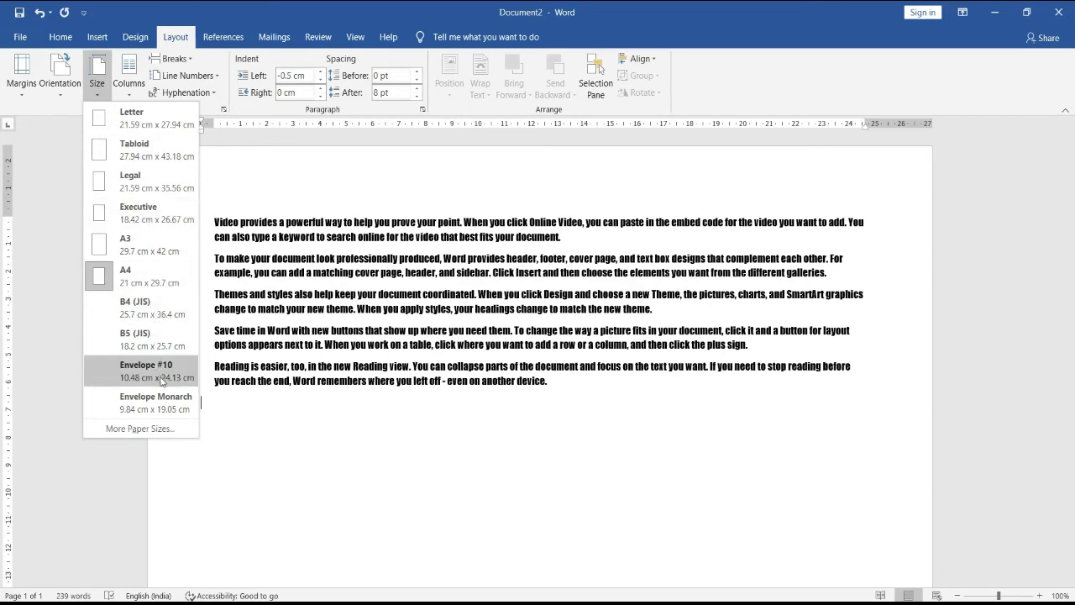
{"action": "left_click", "coordinate": [232, 420]}
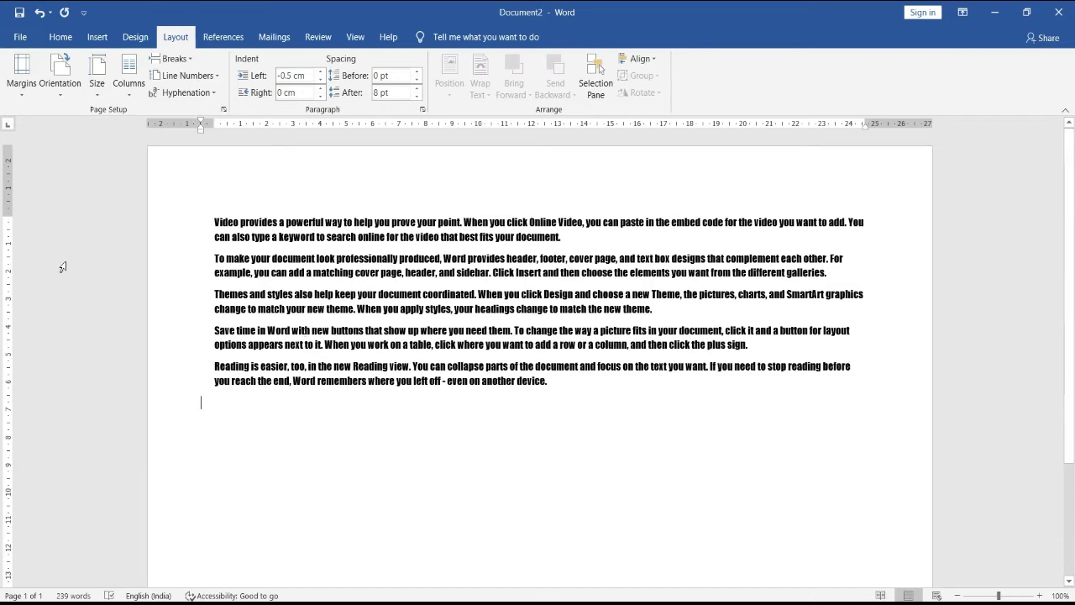
{"action": "left_click", "coordinate": [100, 94]}
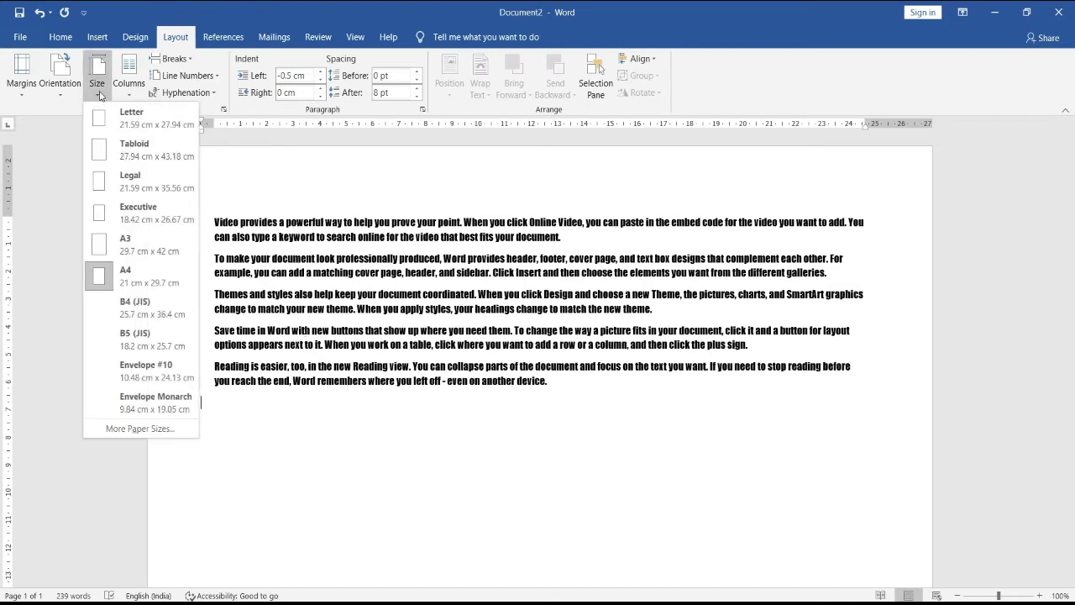
{"action": "left_click", "coordinate": [287, 168]}
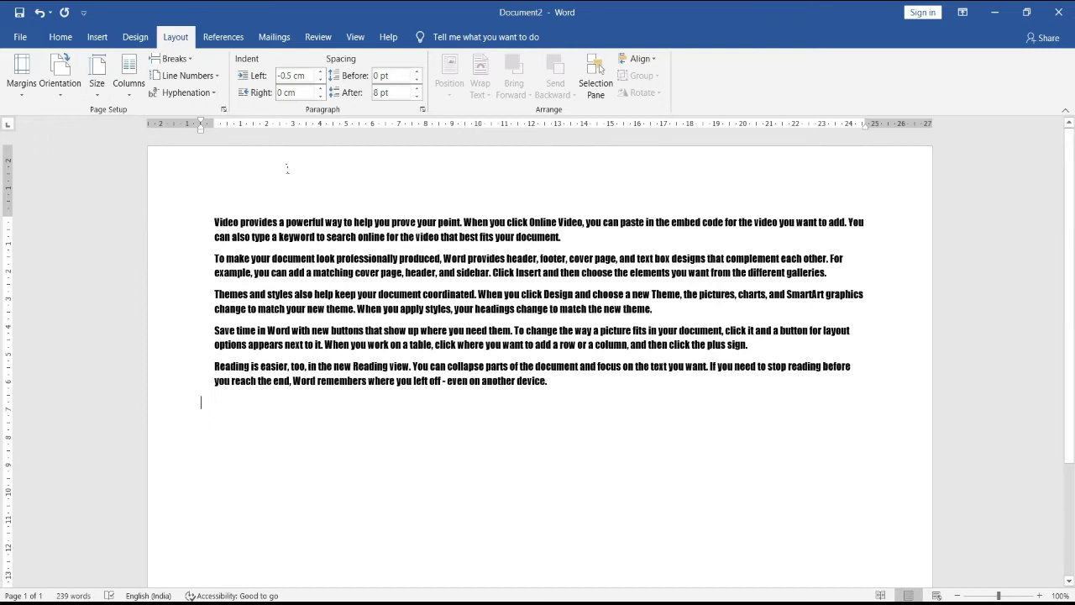
Step: Try the Two and then the Three column layouts on the sample text
{"action": "left_click", "coordinate": [130, 98]}
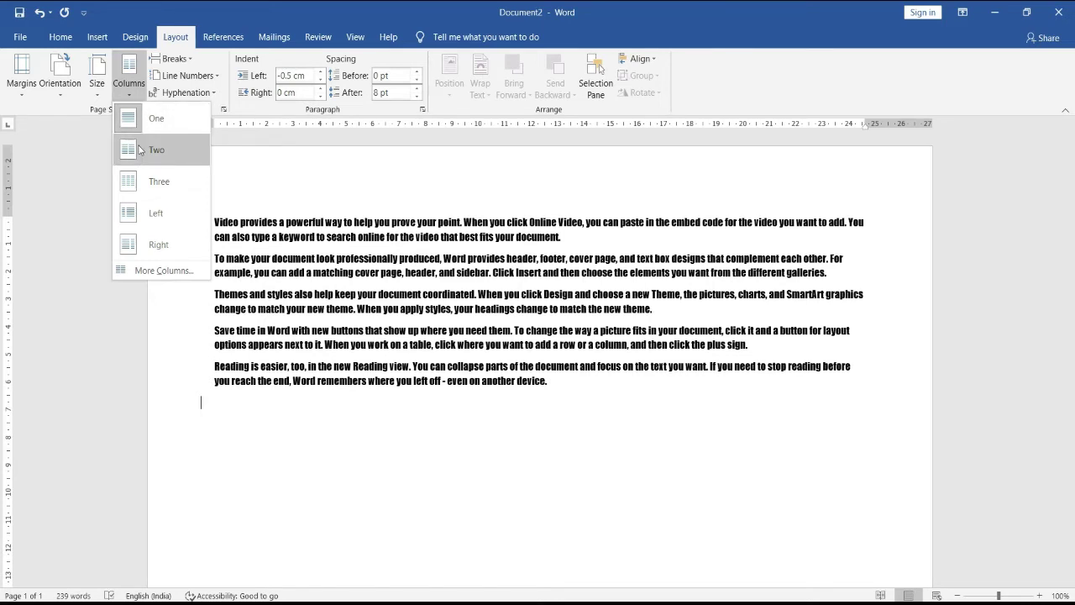
{"action": "left_click", "coordinate": [147, 150]}
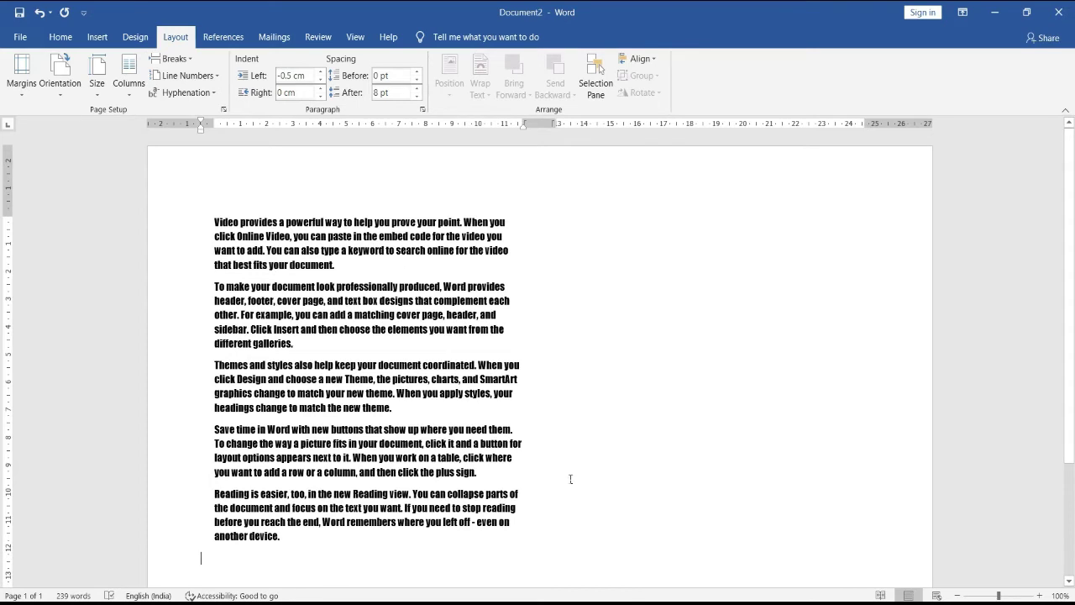
{"action": "left_click", "coordinate": [690, 244]}
{"action": "left_click", "coordinate": [121, 101]}
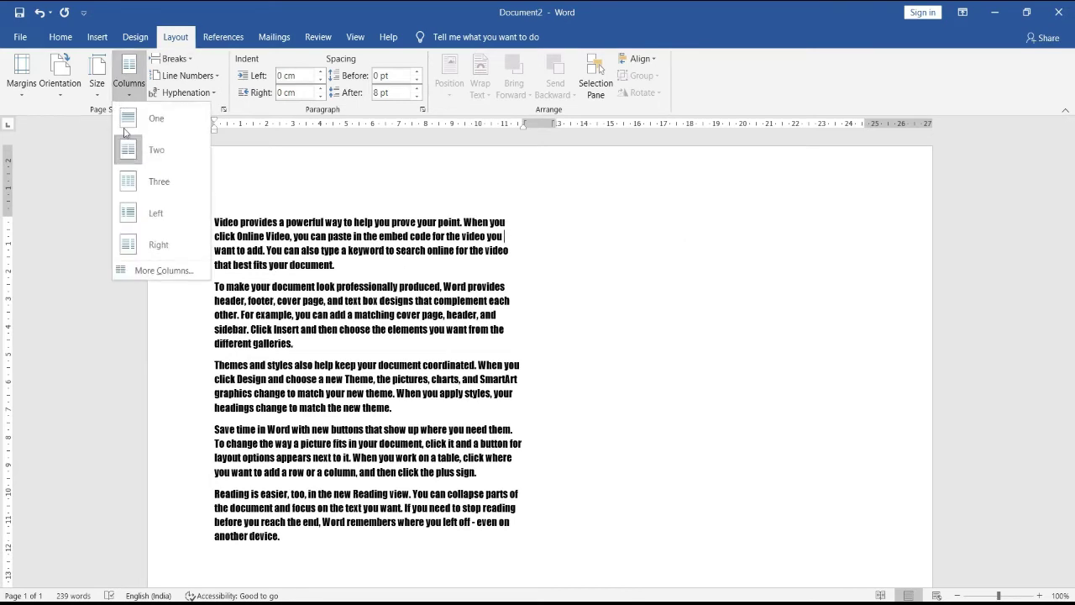
{"action": "left_click", "coordinate": [151, 188]}
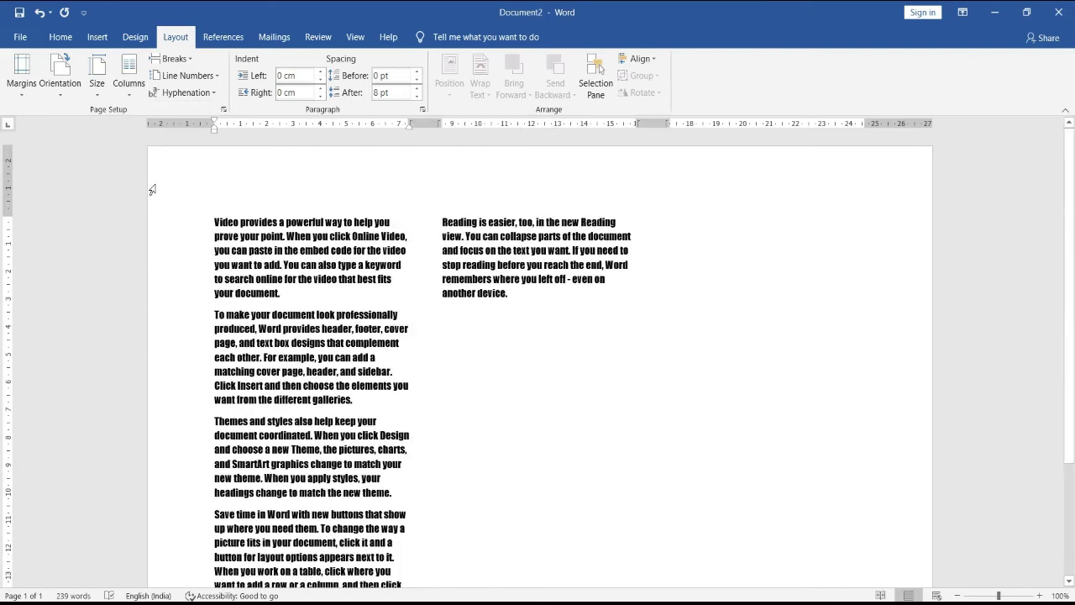
Step: Try the Left column layout, then settle on Right: a wide left, narrow right column
{"action": "left_click", "coordinate": [141, 98]}
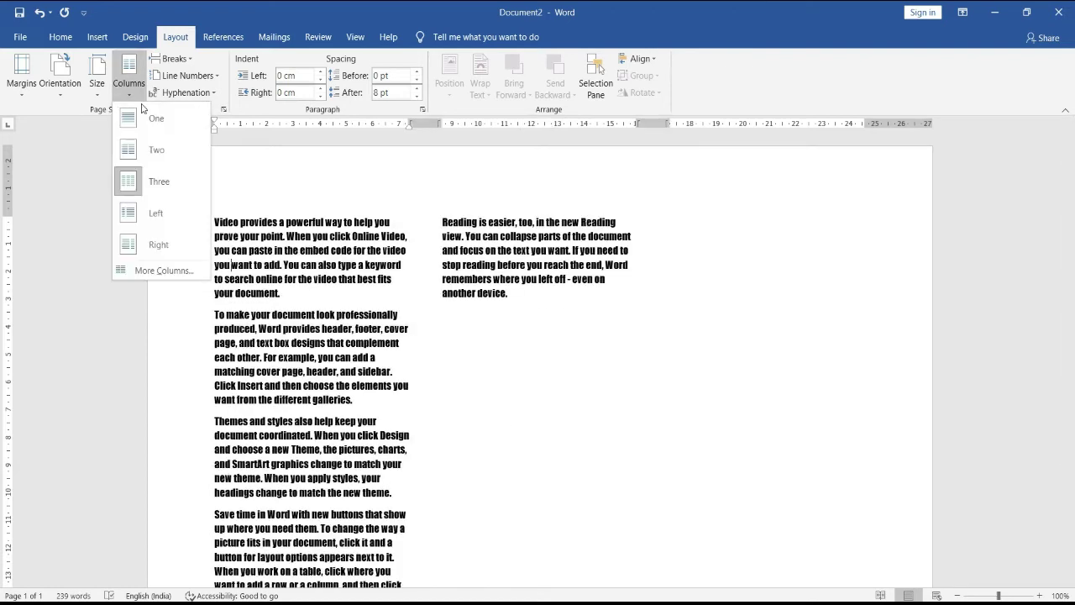
{"action": "left_click", "coordinate": [152, 218]}
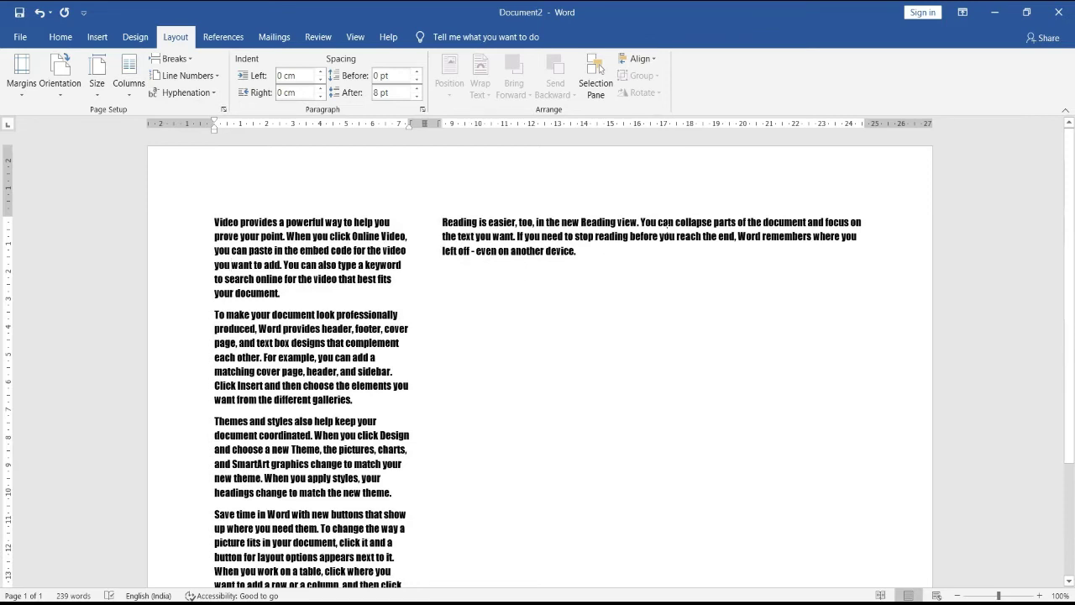
{"action": "left_click", "coordinate": [129, 99]}
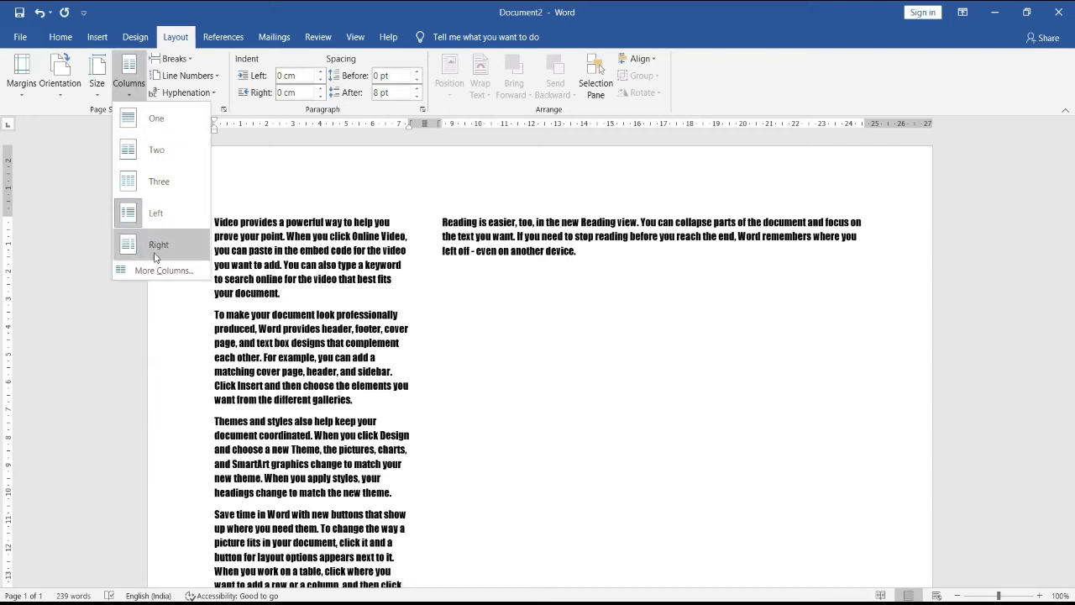
{"action": "left_click", "coordinate": [156, 118]}
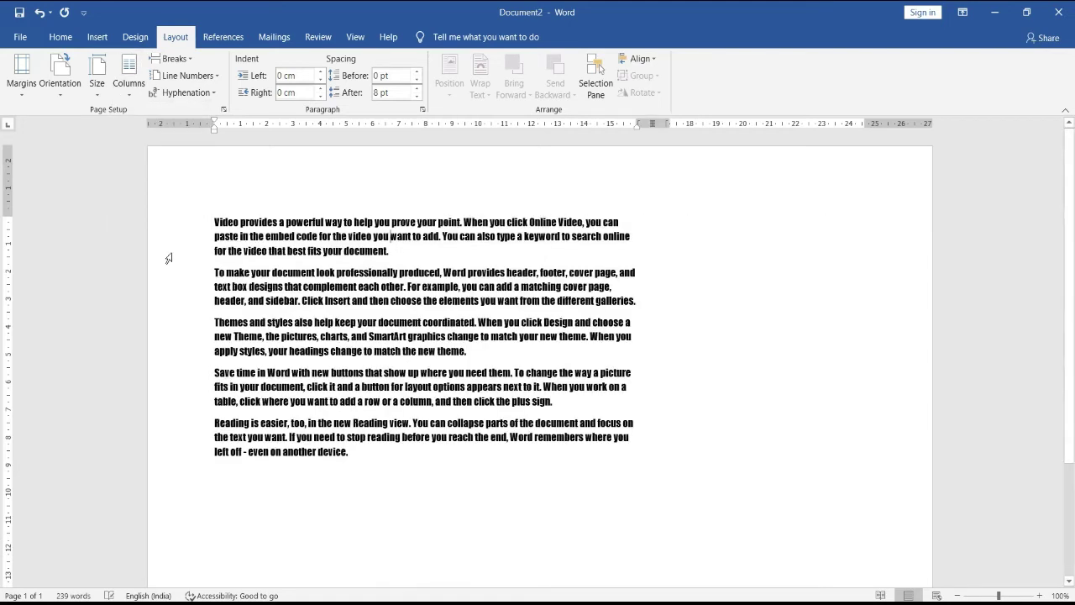
{"action": "left_click", "coordinate": [128, 94]}
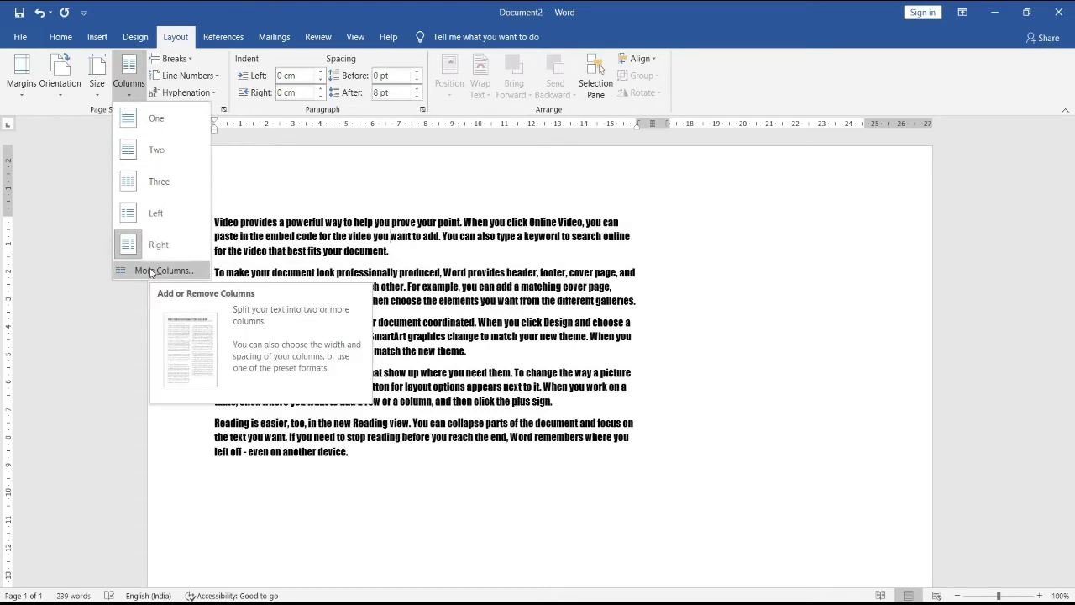
{"action": "left_click", "coordinate": [244, 213]}
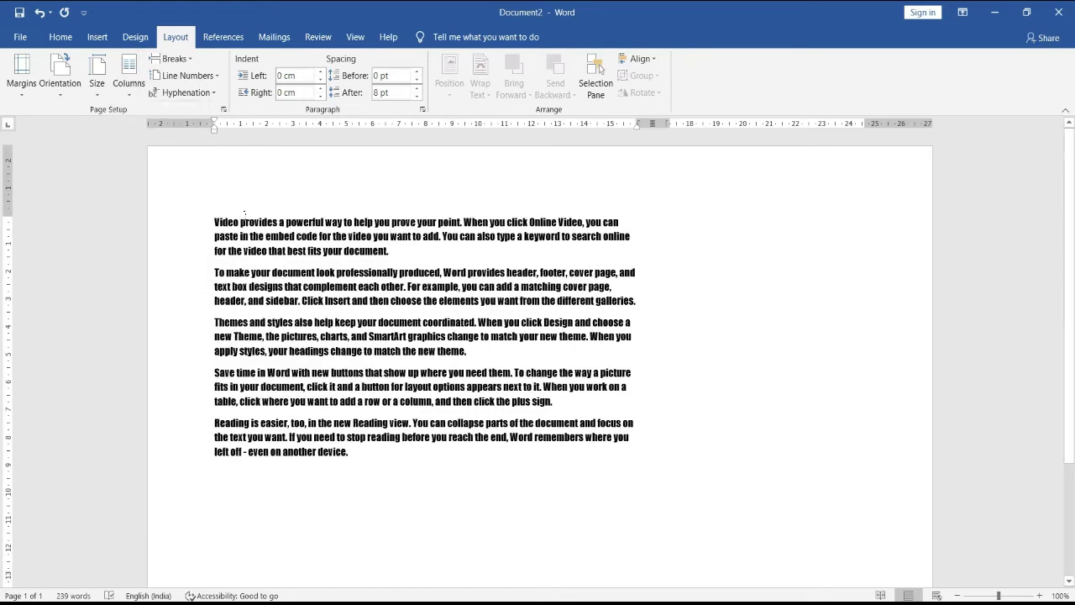
{"action": "left_click", "coordinate": [189, 75]}
{"action": "left_click", "coordinate": [186, 58]}
{"action": "left_click", "coordinate": [188, 59]}
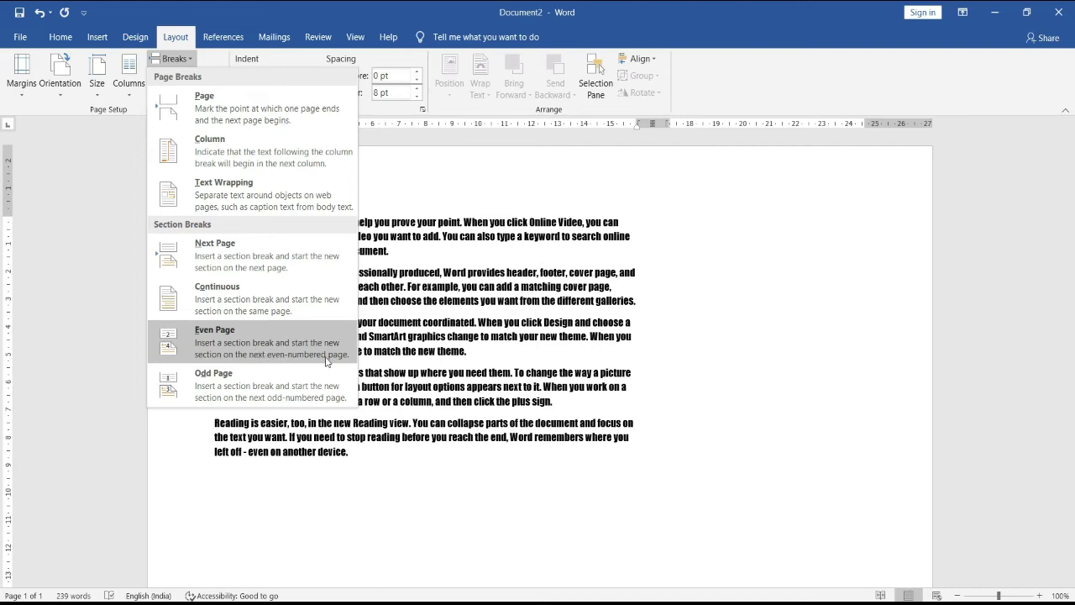
{"action": "left_click", "coordinate": [461, 174]}
{"action": "left_click_drag", "start_coordinate": [460, 222], "coordinate": [214, 221]}
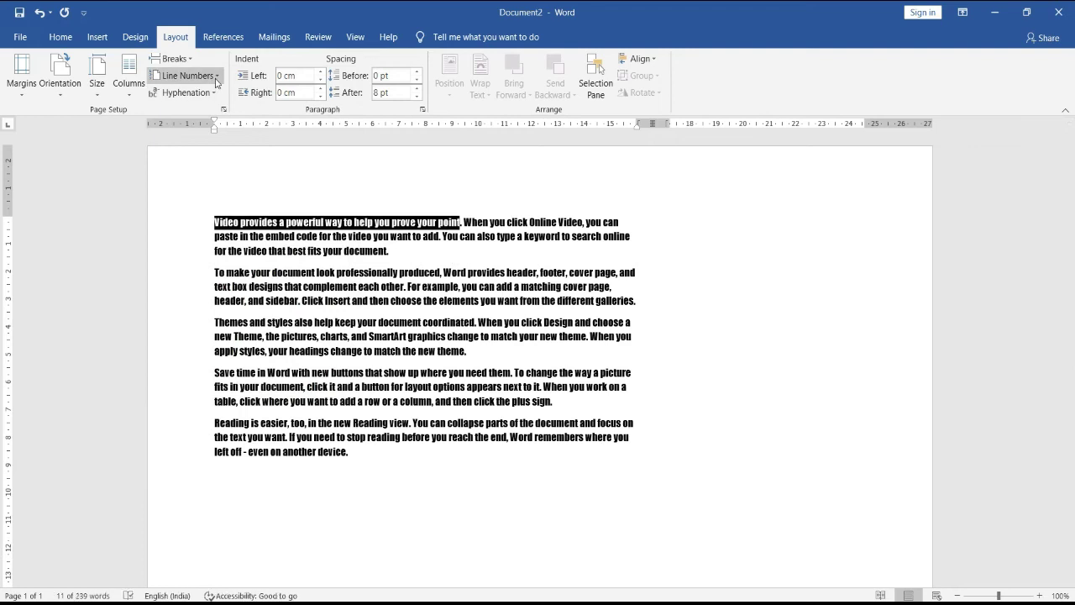
Step: Turn on line numbering that restarts each page, then change it to restart each section
{"action": "left_click", "coordinate": [215, 79]}
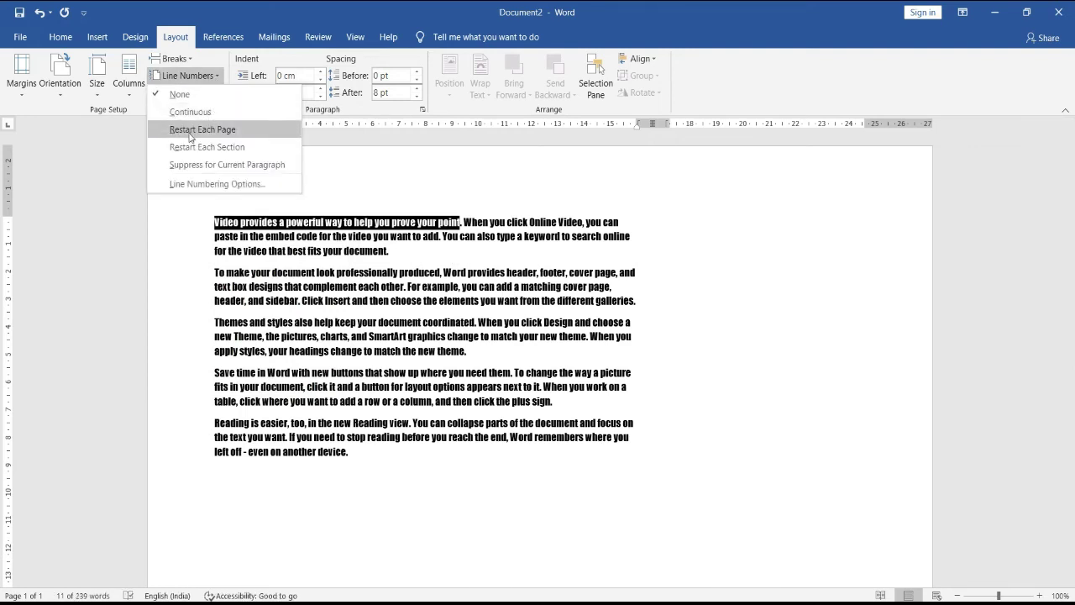
{"action": "left_click", "coordinate": [191, 137]}
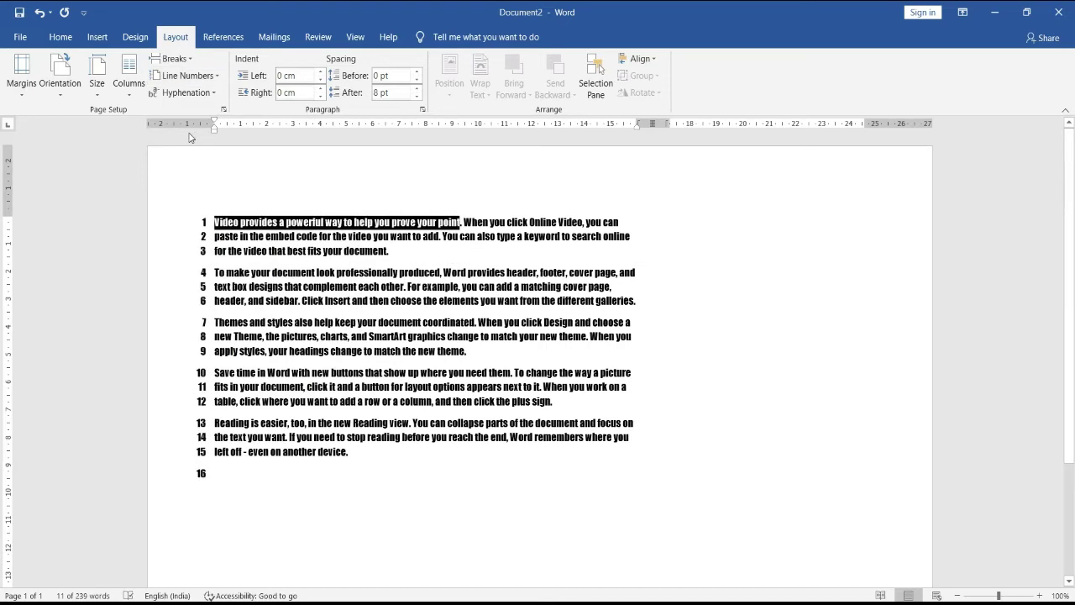
{"action": "left_click", "coordinate": [206, 76]}
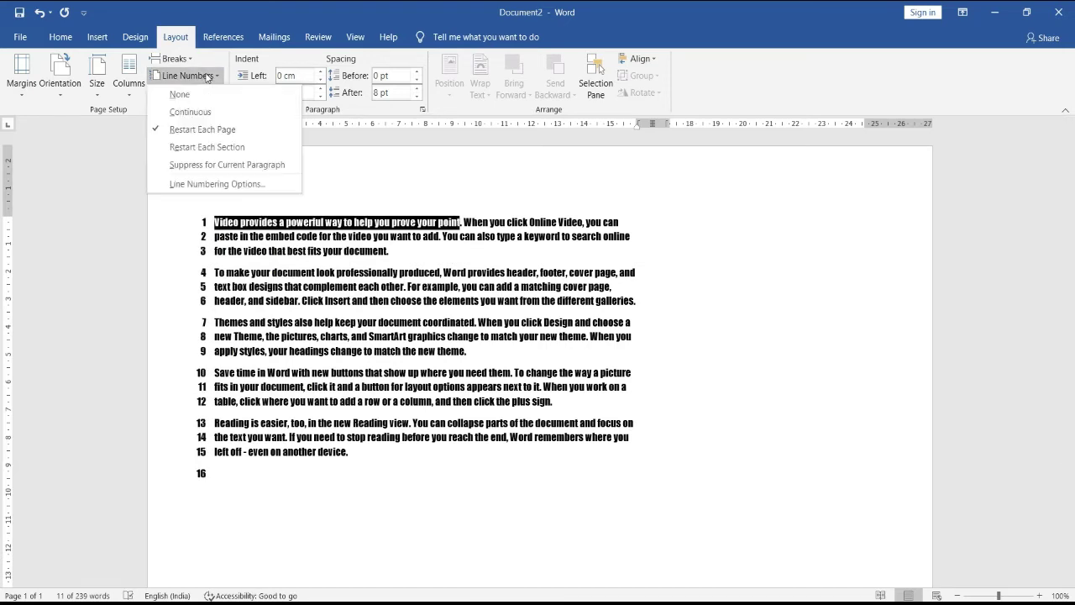
{"action": "left_click", "coordinate": [205, 154]}
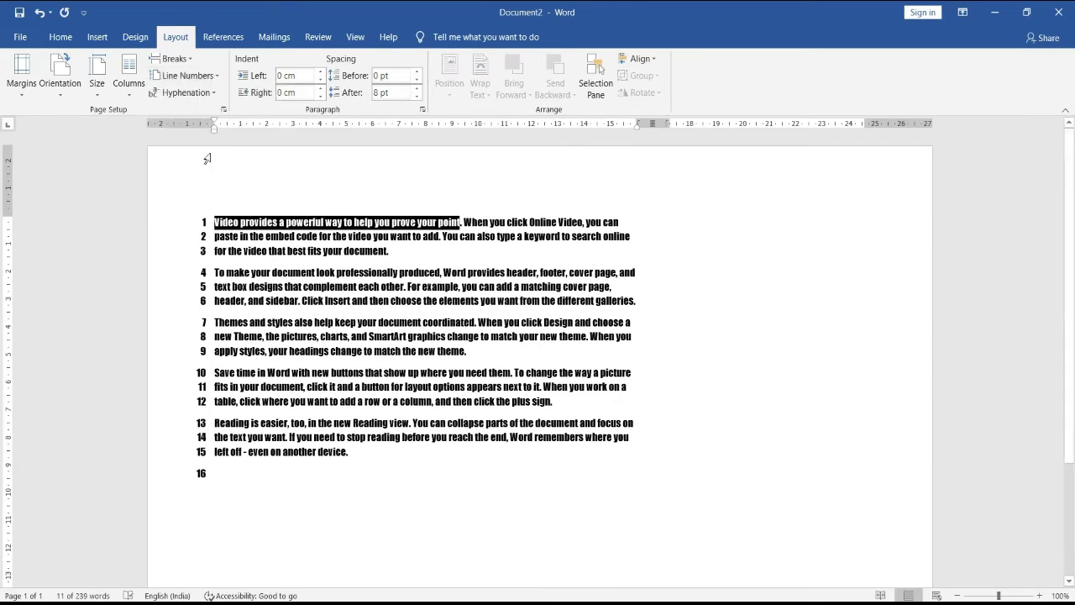
{"action": "left_click", "coordinate": [249, 286]}
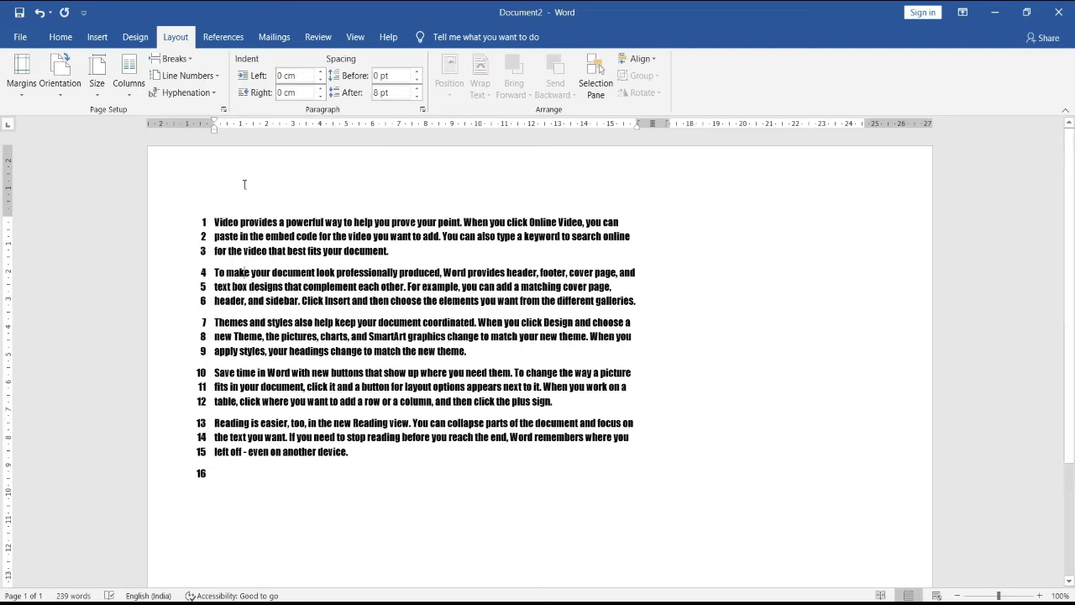
Step: Leave hyphenation unchanged, undo the line numbering with Ctrl+Z, and start a new Document3
{"action": "left_click", "coordinate": [211, 95]}
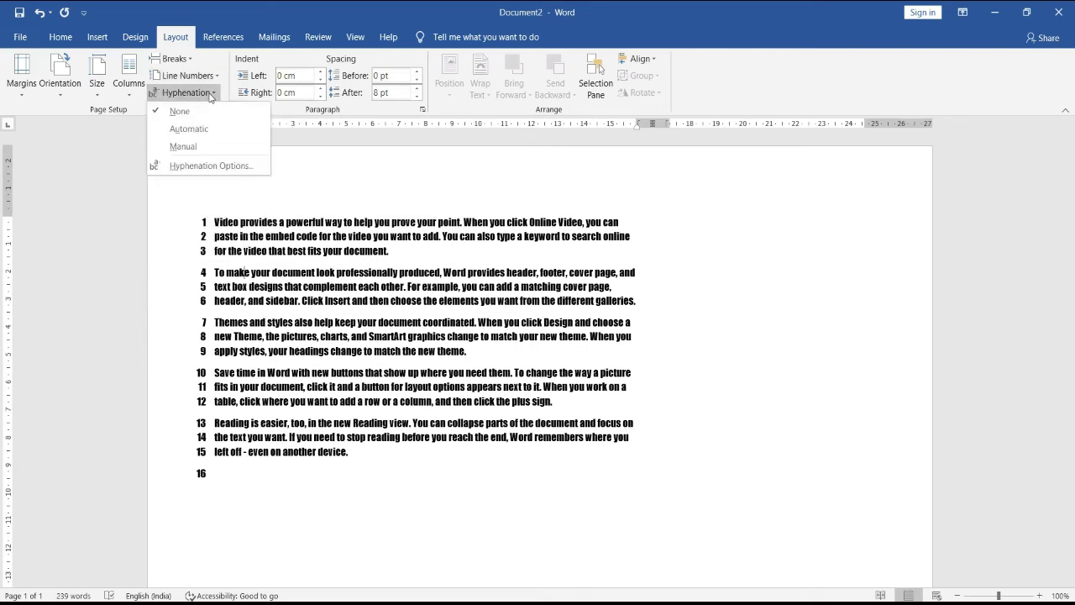
{"action": "left_click", "coordinate": [189, 131]}
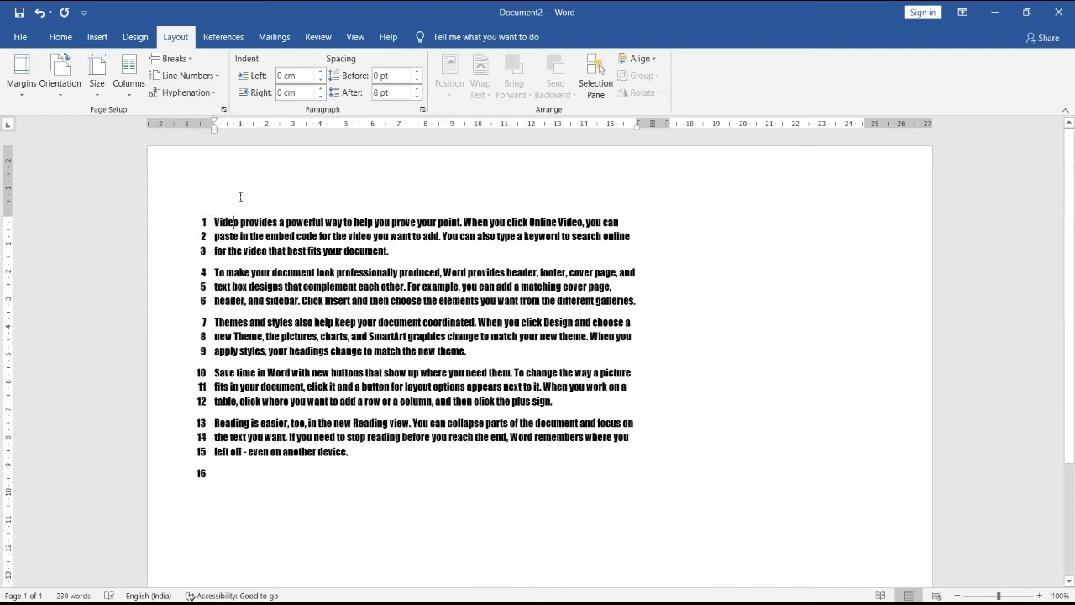
{"action": "key", "text": "Right"}
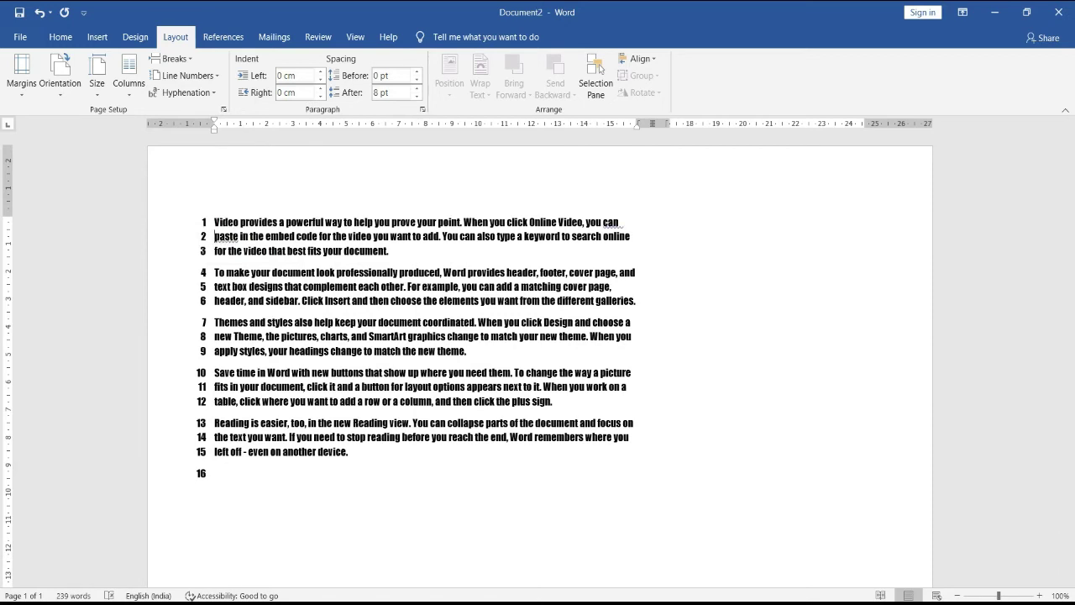
{"action": "key", "text": "ctrl+z"}
{"action": "key", "text": "ctrl+z"}
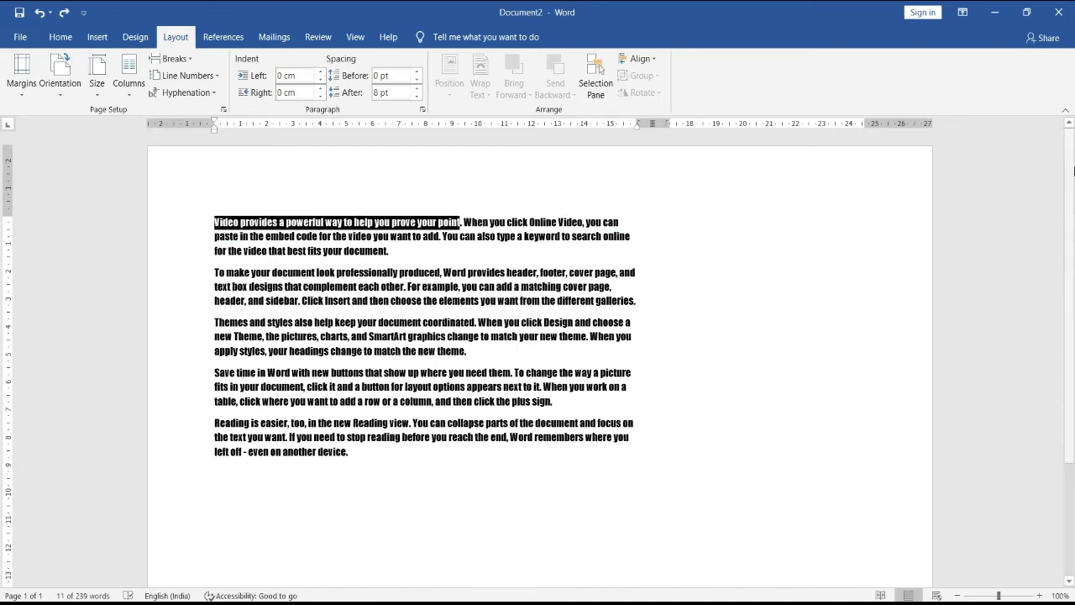
{"action": "key", "text": "ctrl+n"}
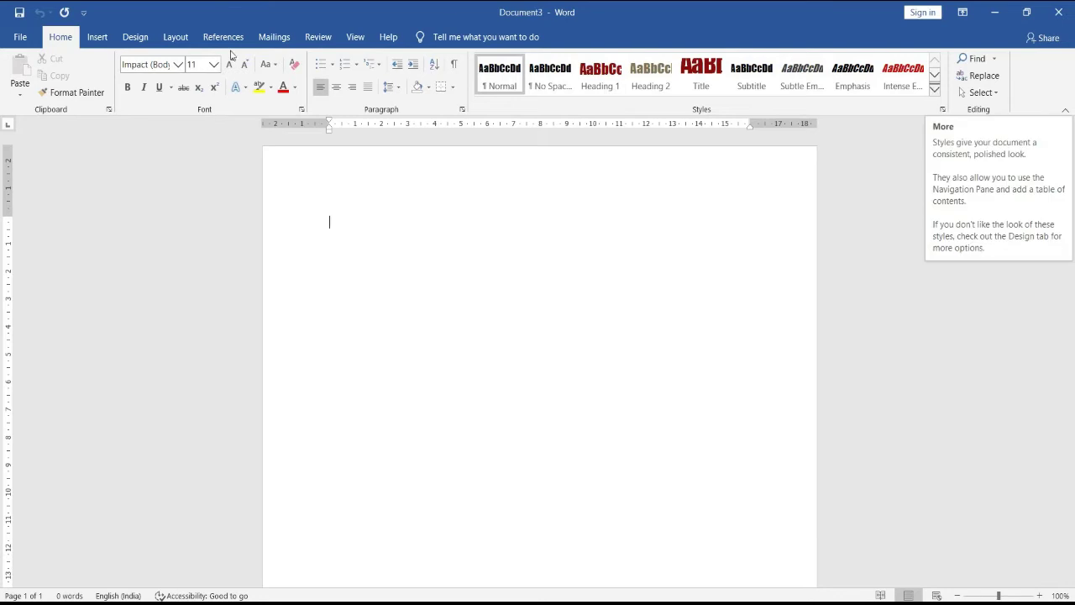
Step: Apply the Office theme effects and reapply the Office theme to Document3
{"action": "left_click", "coordinate": [127, 42]}
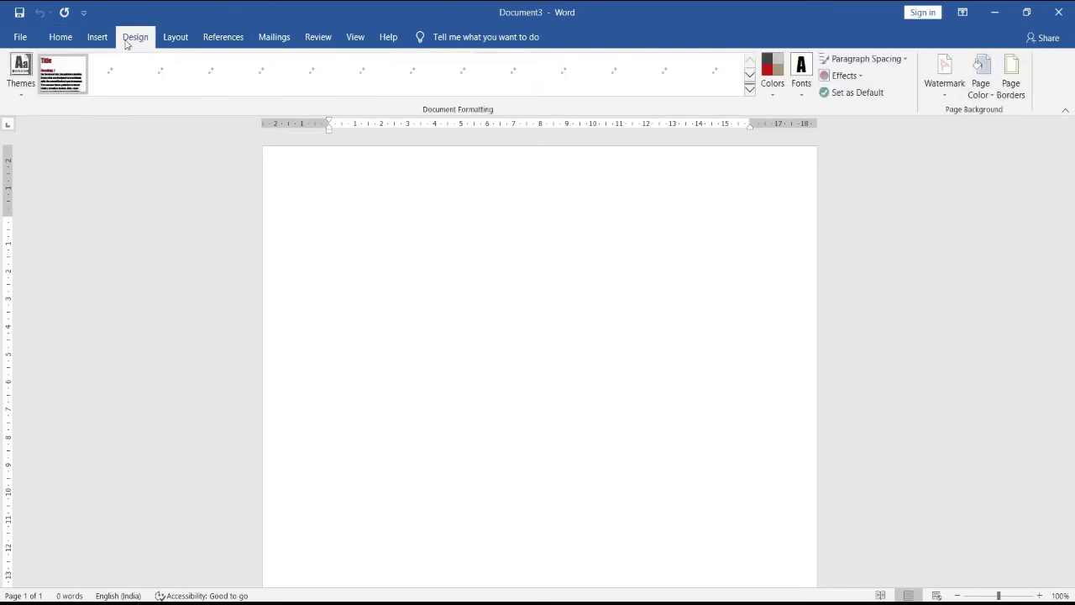
{"action": "left_click", "coordinate": [24, 92]}
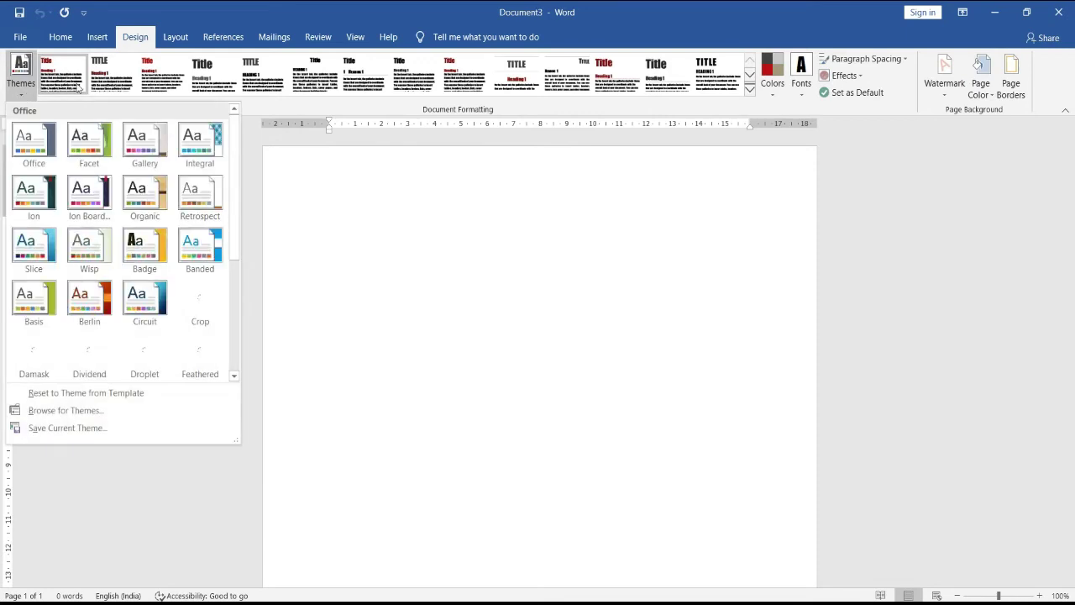
{"action": "left_click", "coordinate": [853, 78]}
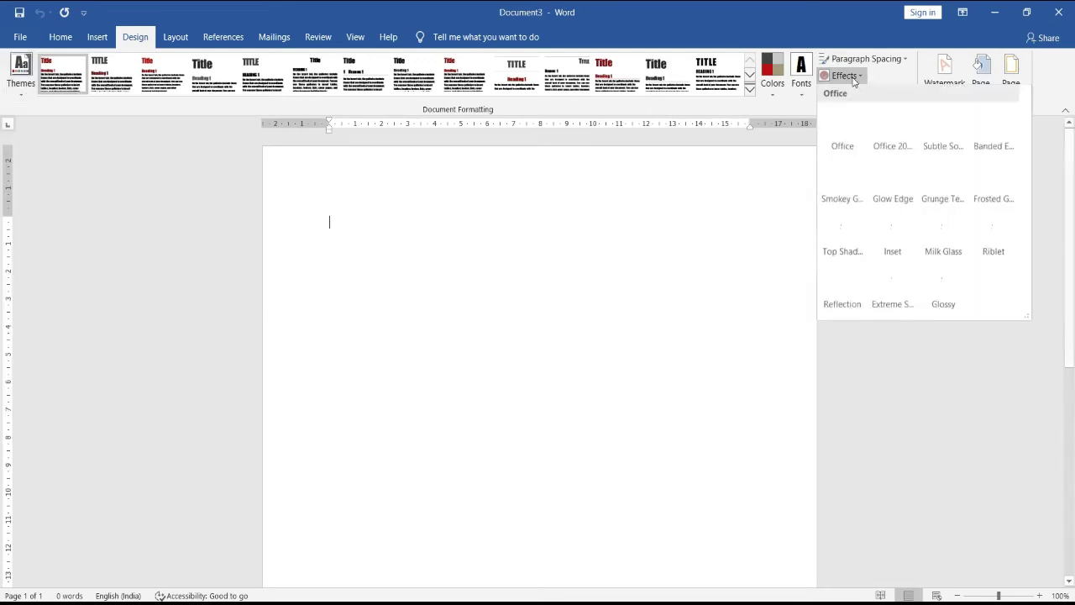
{"action": "left_click", "coordinate": [842, 139]}
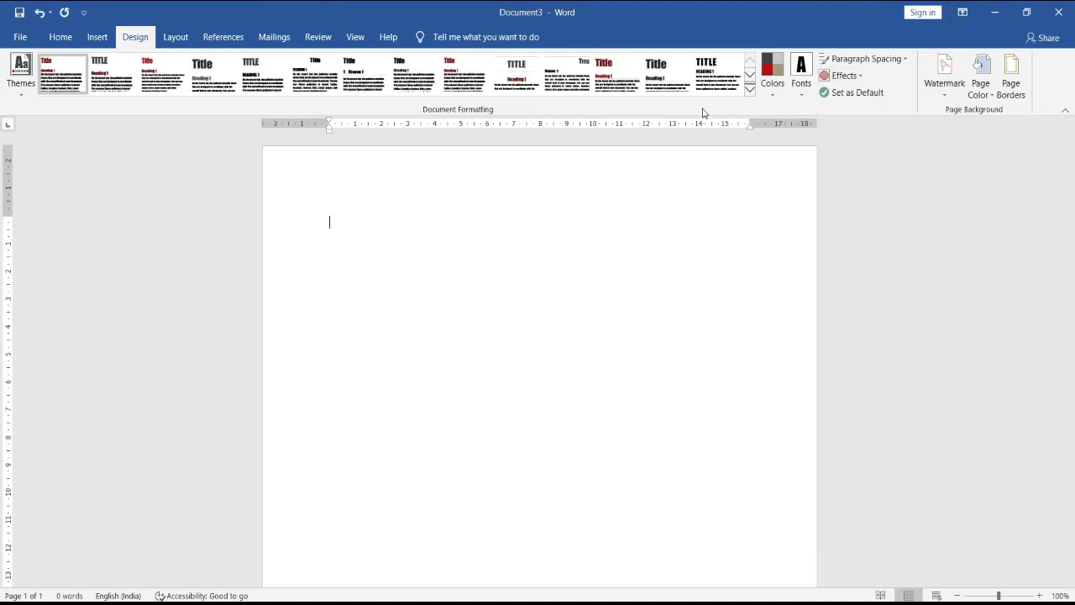
{"action": "left_click", "coordinate": [25, 99]}
{"action": "left_click", "coordinate": [33, 141]}
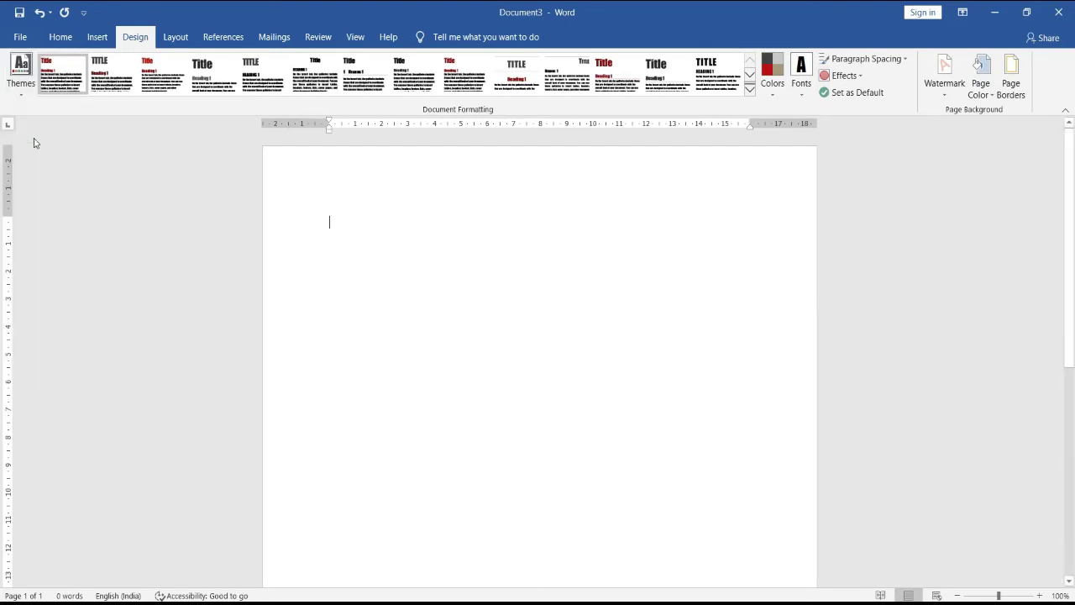
Step: Apply the Office theme font set to the document
{"action": "left_click", "coordinate": [800, 88]}
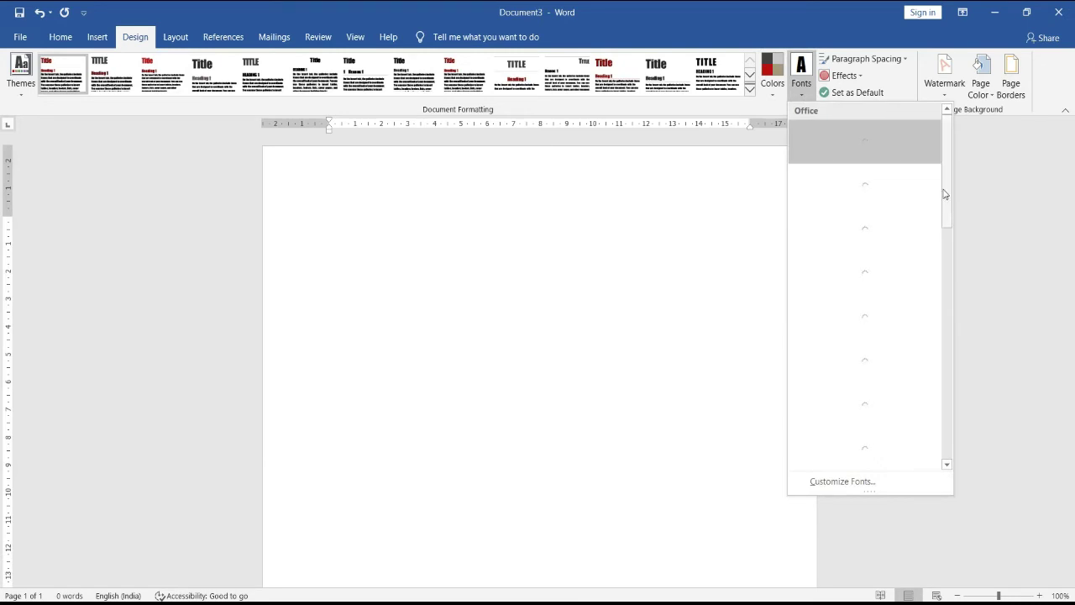
{"action": "left_click_drag", "start_coordinate": [944, 194], "coordinate": [940, 100]}
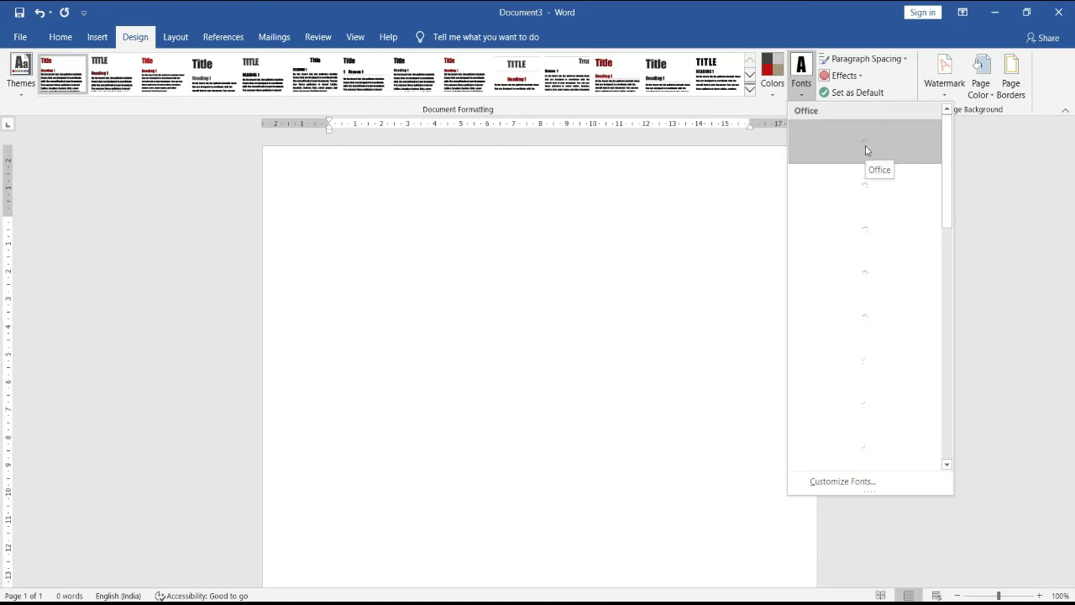
{"action": "left_click", "coordinate": [866, 150]}
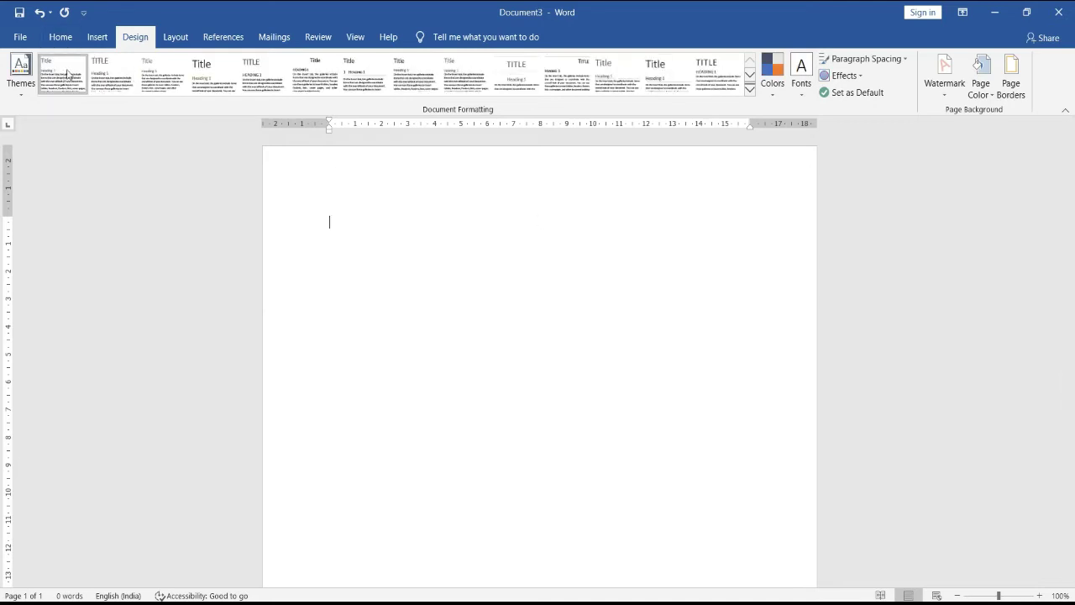
{"action": "left_click", "coordinate": [172, 38]}
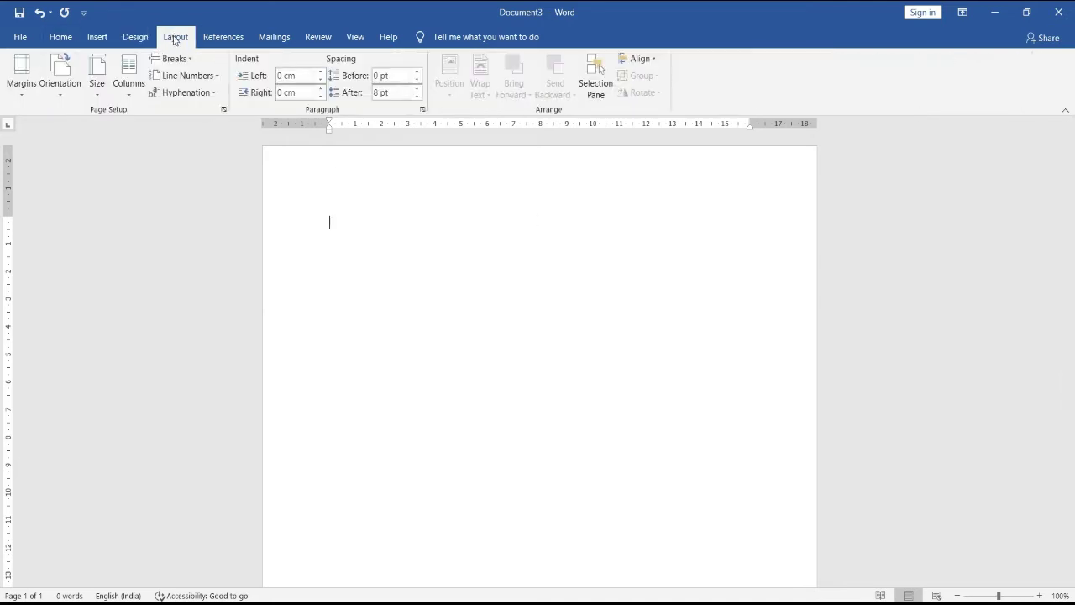
Step: Fill Document3 with five sample paragraphs by entering =rand(5)
{"action": "type", "text": "=rand"}
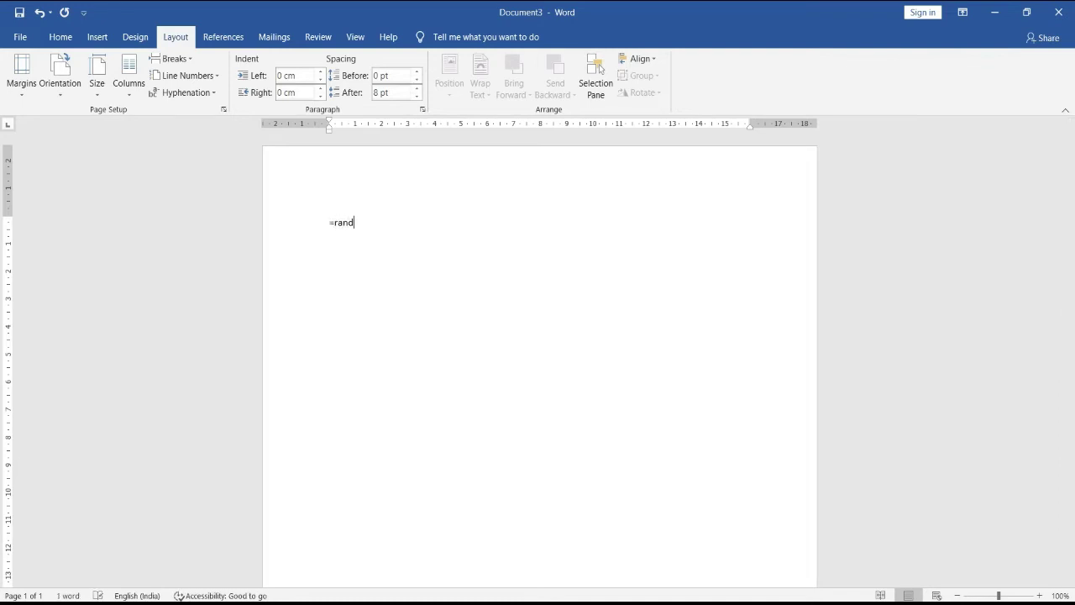
{"action": "type", "text": "()"}
{"action": "key", "text": "Left"}
{"action": "type", "text": "5"}
{"action": "key", "text": "Return"}
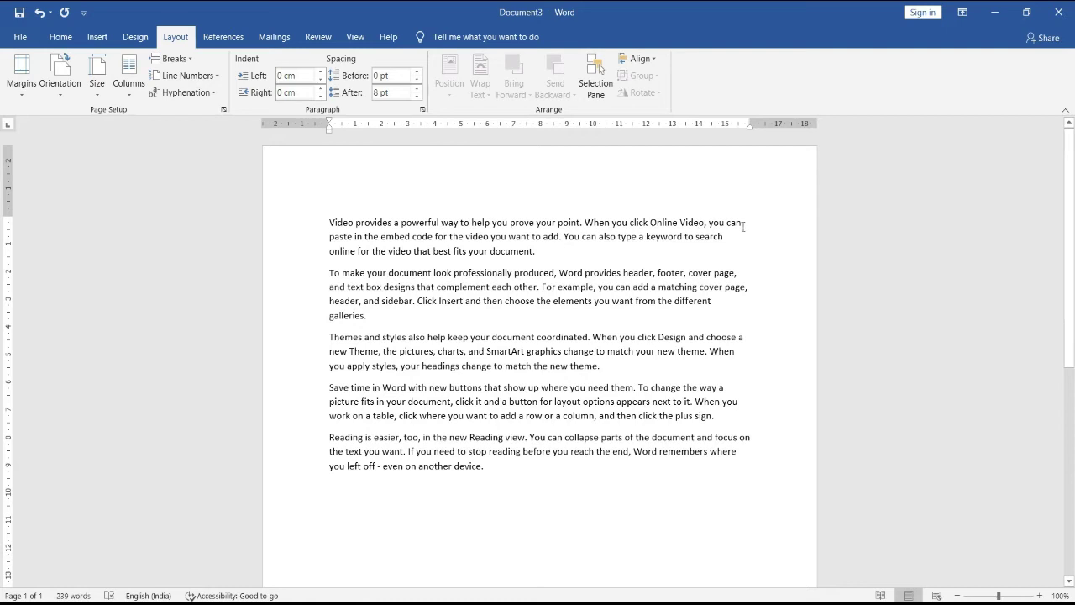
Step: Delete the first paragraph's word 'paste' and extend its right indent past the margin
{"action": "double_click", "coordinate": [333, 241]}
{"action": "key", "text": "Delete"}
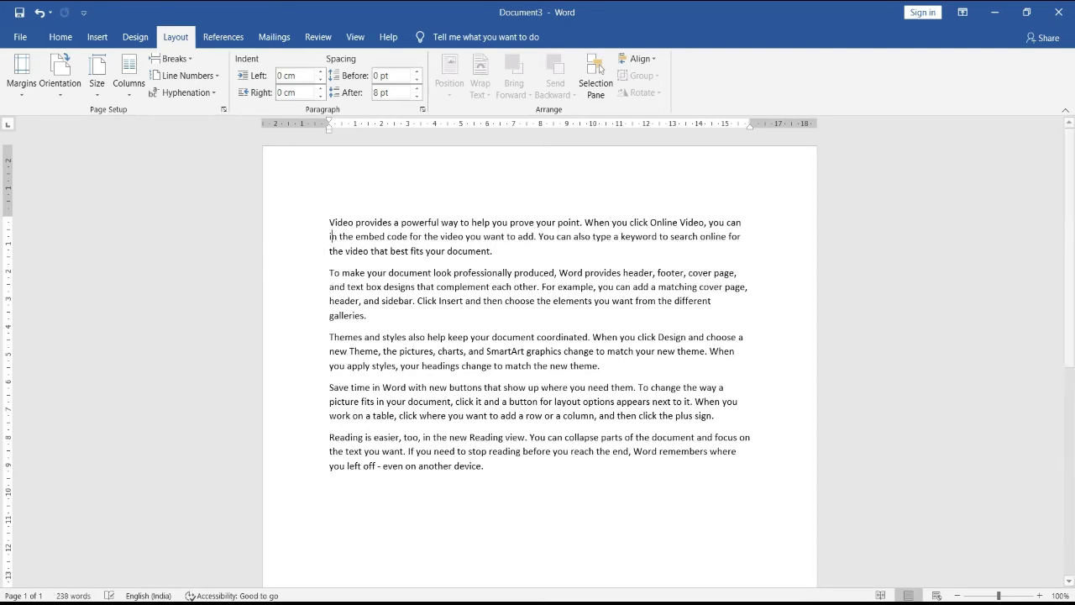
{"action": "left_click_drag", "start_coordinate": [751, 130], "coordinate": [778, 126]}
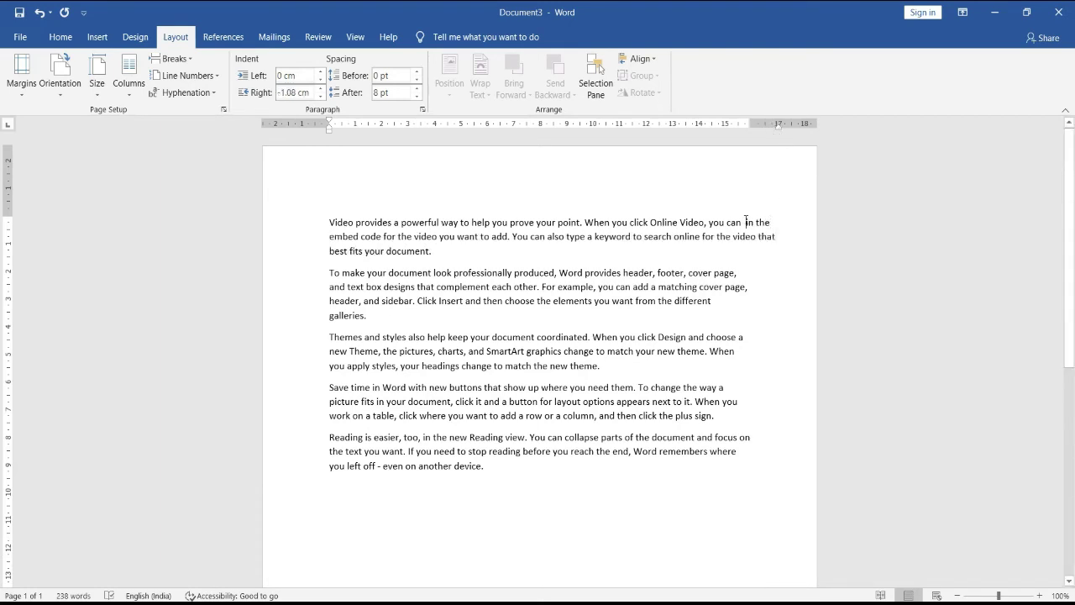
Step: Retype 'paste', nudge the right indent back slightly, and break the word into 'pas' and '-te'
{"action": "type", "text": "paste"}
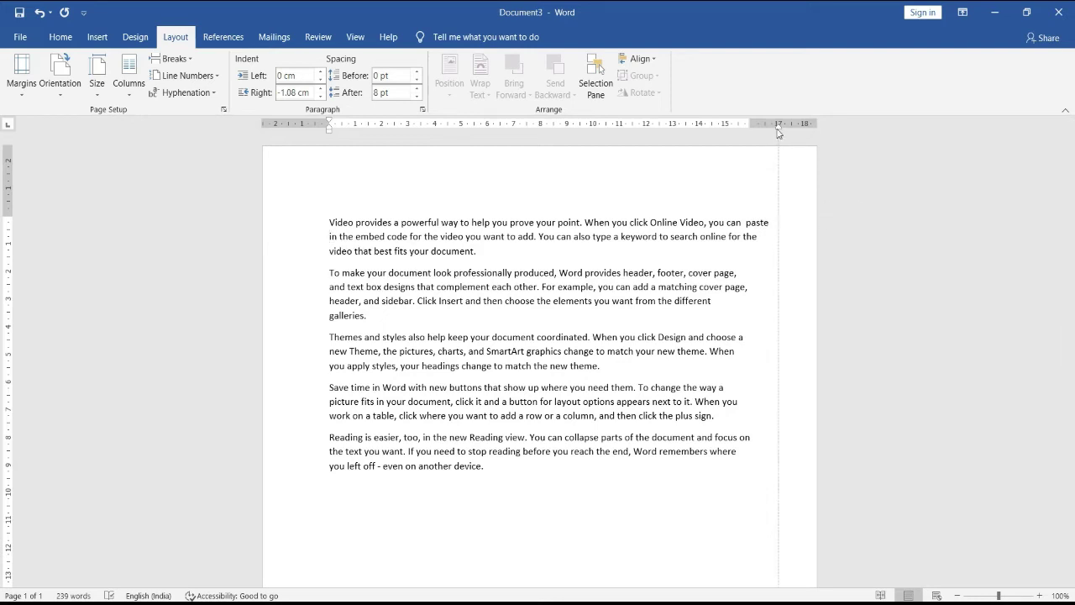
{"action": "left_click_drag", "start_coordinate": [779, 132], "coordinate": [770, 130]}
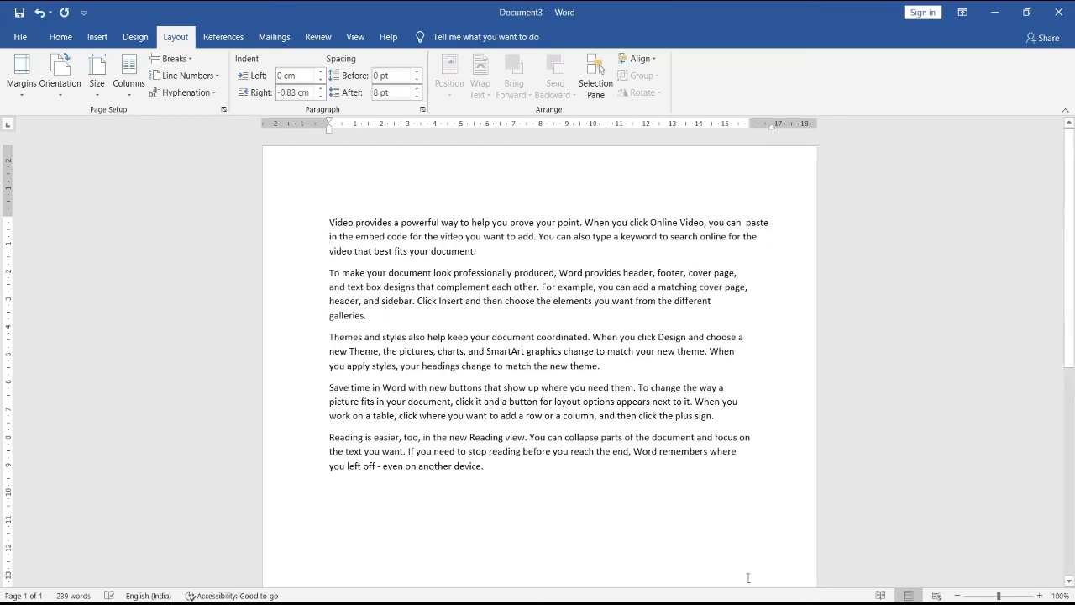
{"action": "key", "text": "Return"}
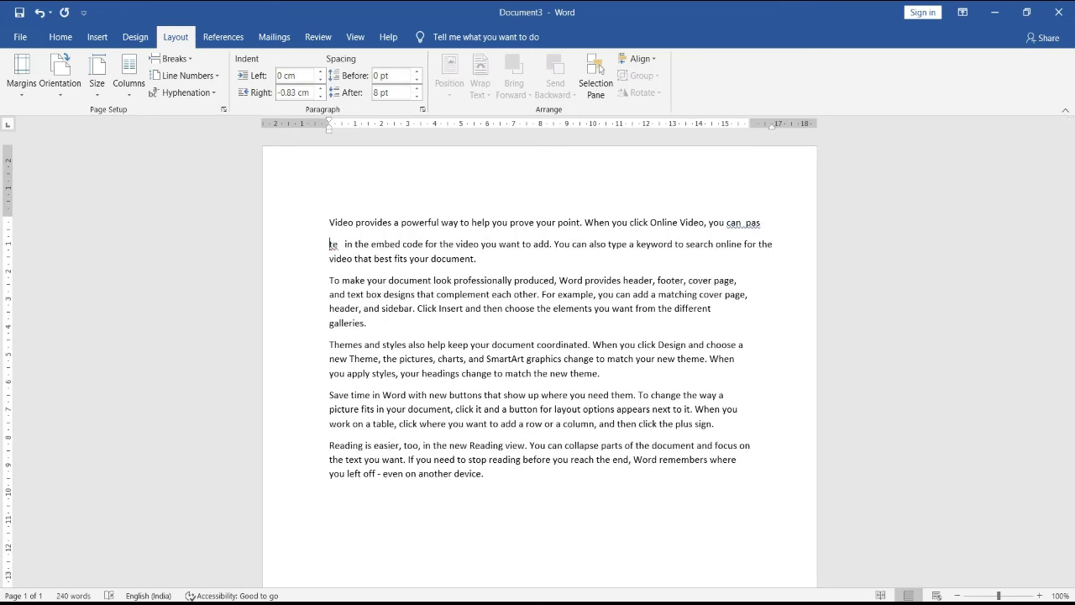
{"action": "type", "text": "-"}
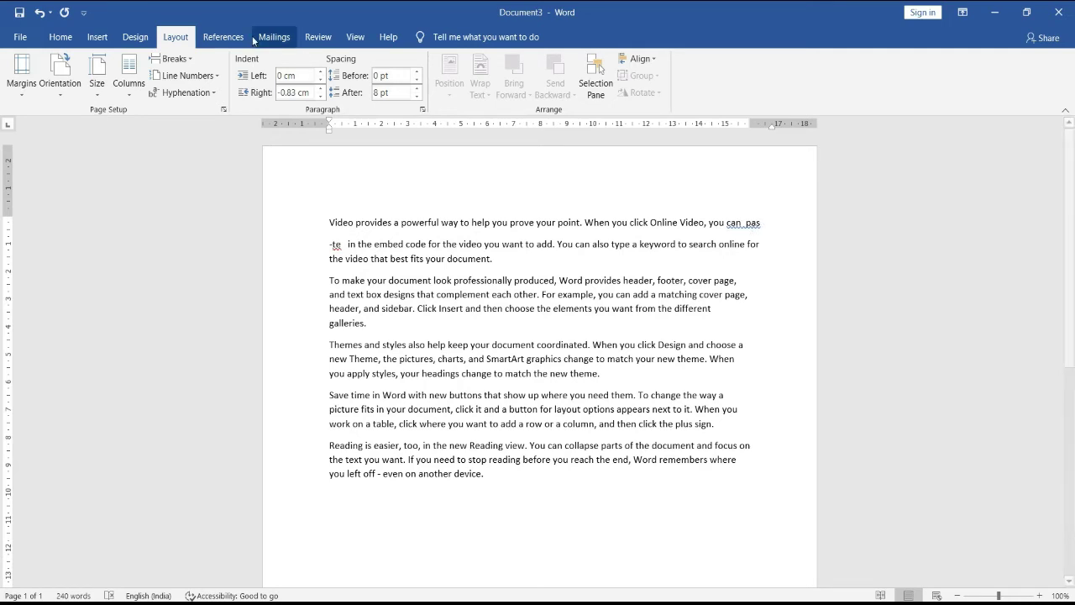
Step: Turn on automatic hyphenation and inspect the hyphenated words galler-ies and pic-ture
{"action": "left_click", "coordinate": [185, 93]}
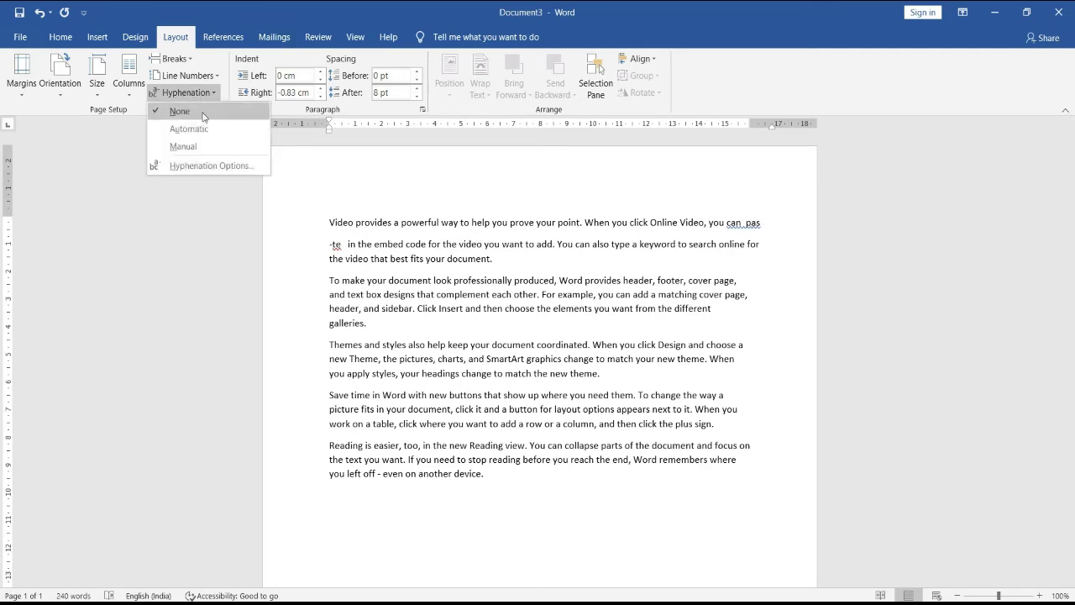
{"action": "left_click", "coordinate": [200, 130]}
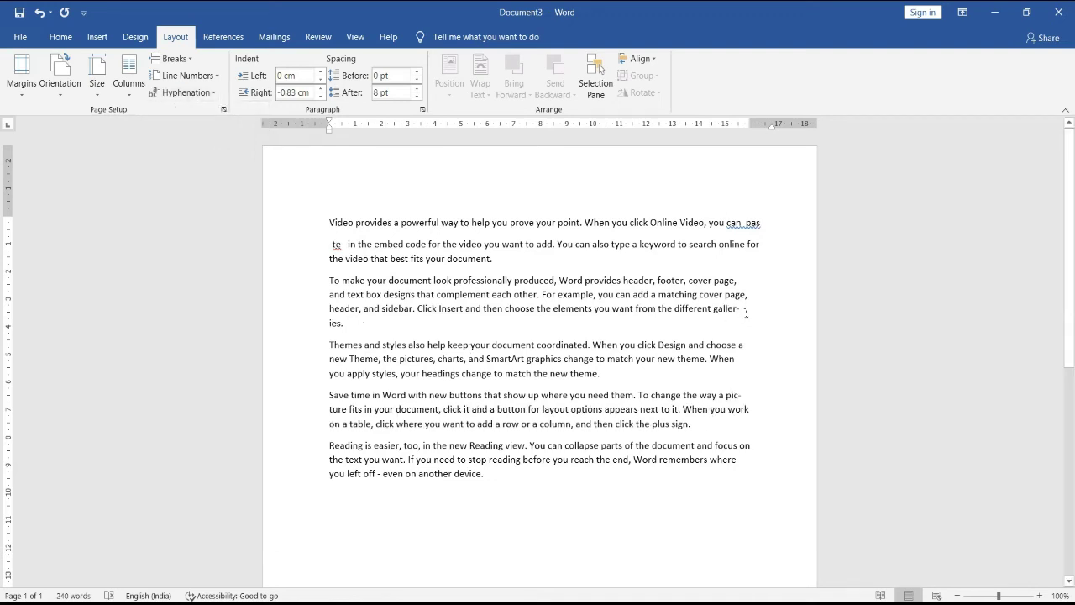
{"action": "left_click_drag", "start_coordinate": [747, 311], "coordinate": [720, 313]}
{"action": "key", "text": "Left"}
{"action": "double_click", "coordinate": [727, 323]}
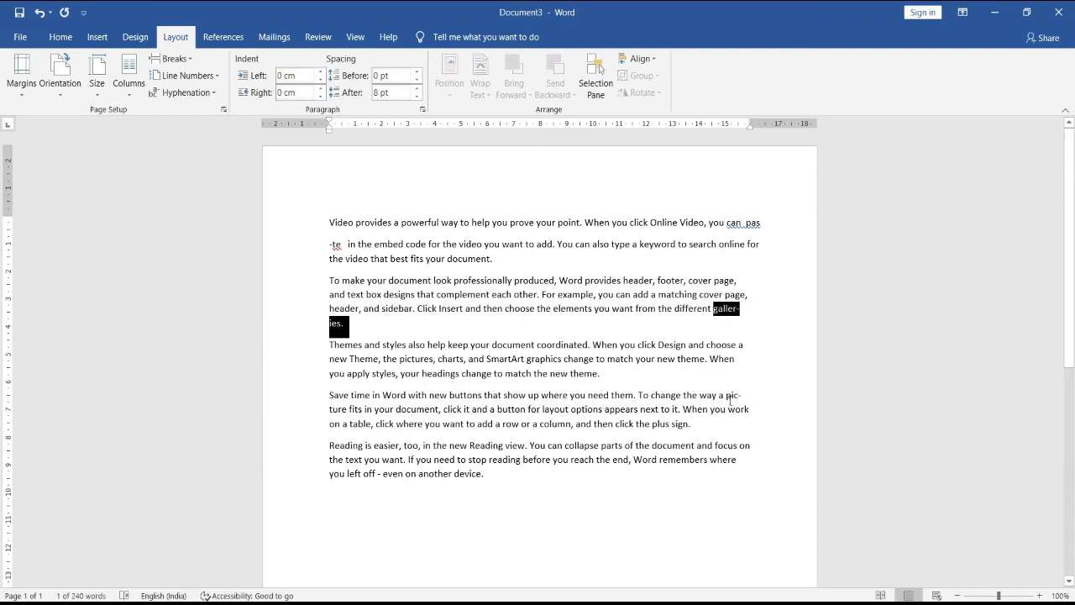
{"action": "double_click", "coordinate": [730, 395]}
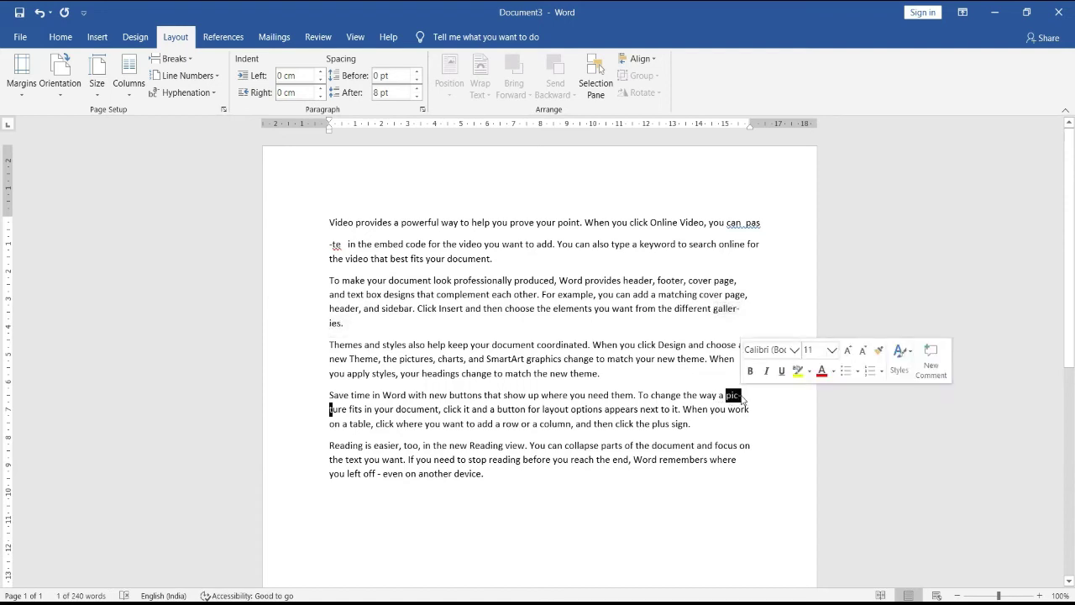
{"action": "key", "text": "Right"}
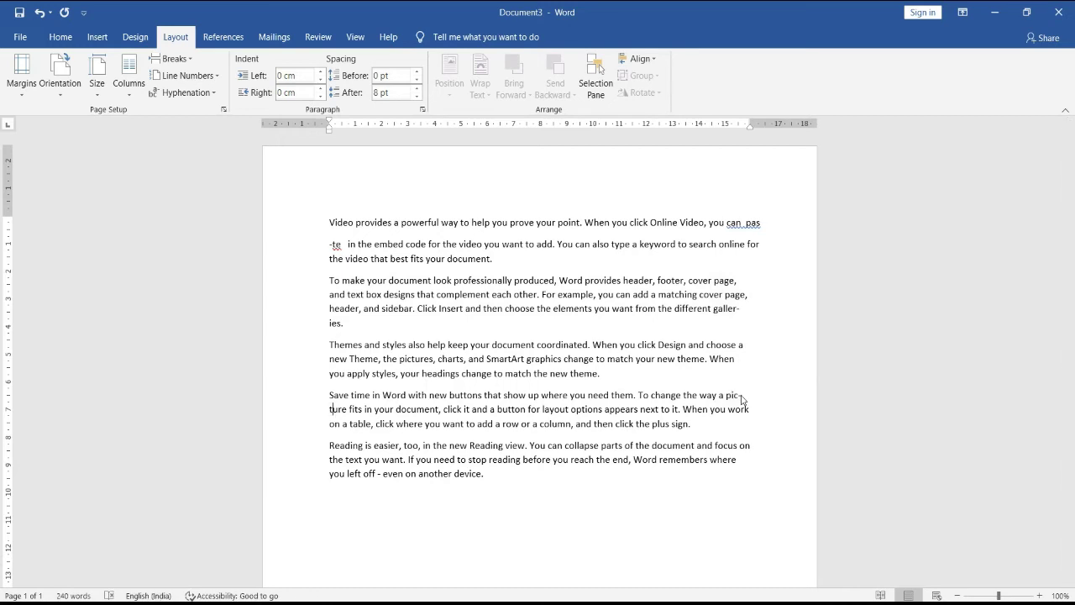
Step: Close the Hyphenation options unchanged and undo the hyphenation so 'paste' is whole again
{"action": "left_click", "coordinate": [212, 92]}
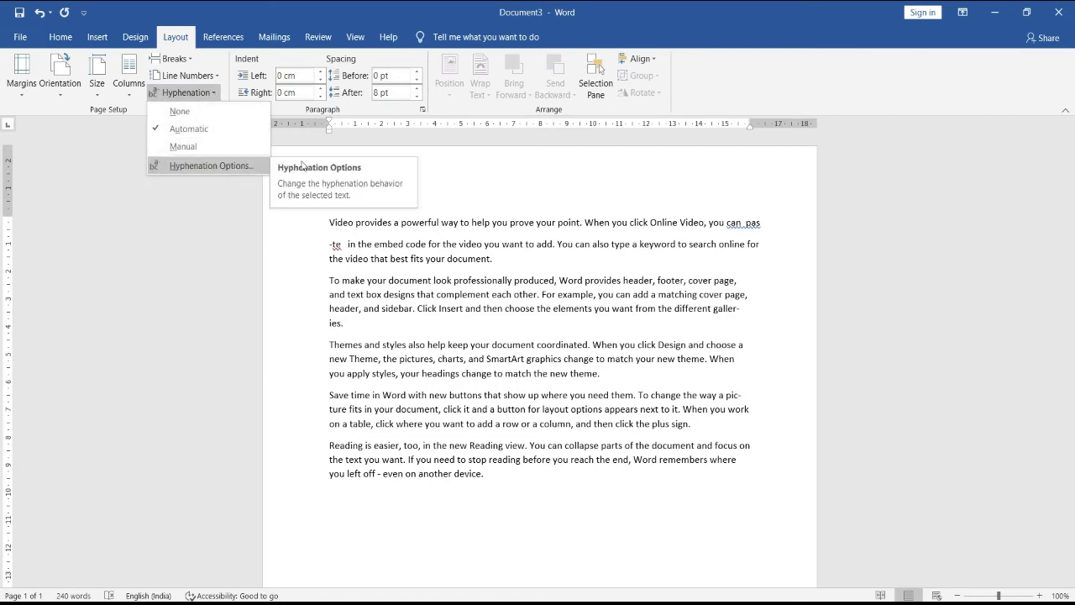
{"action": "left_click", "coordinate": [545, 188]}
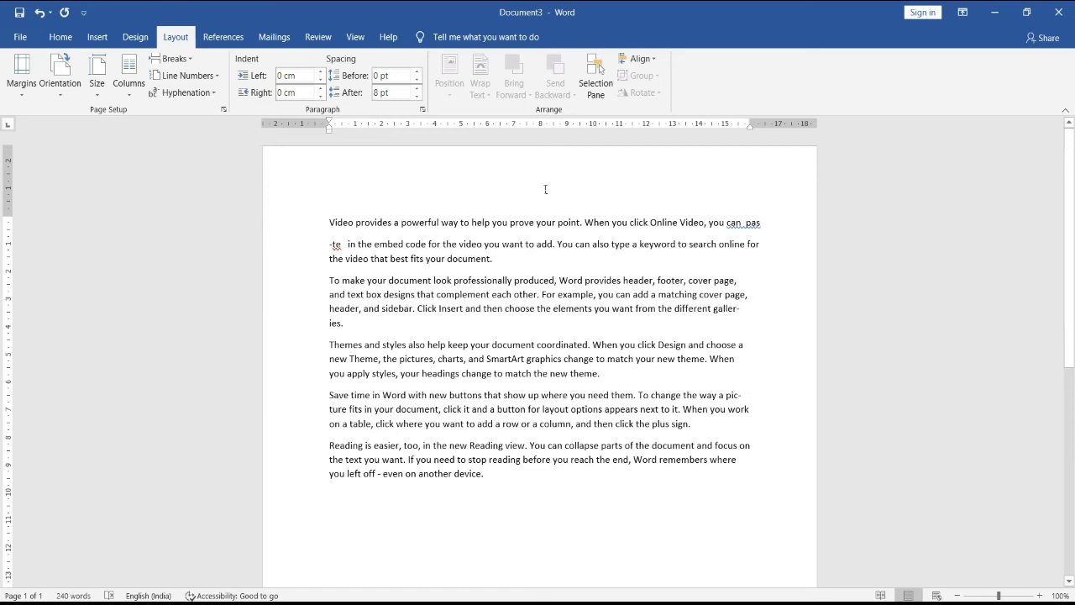
{"action": "key", "text": "ctrl+z"}
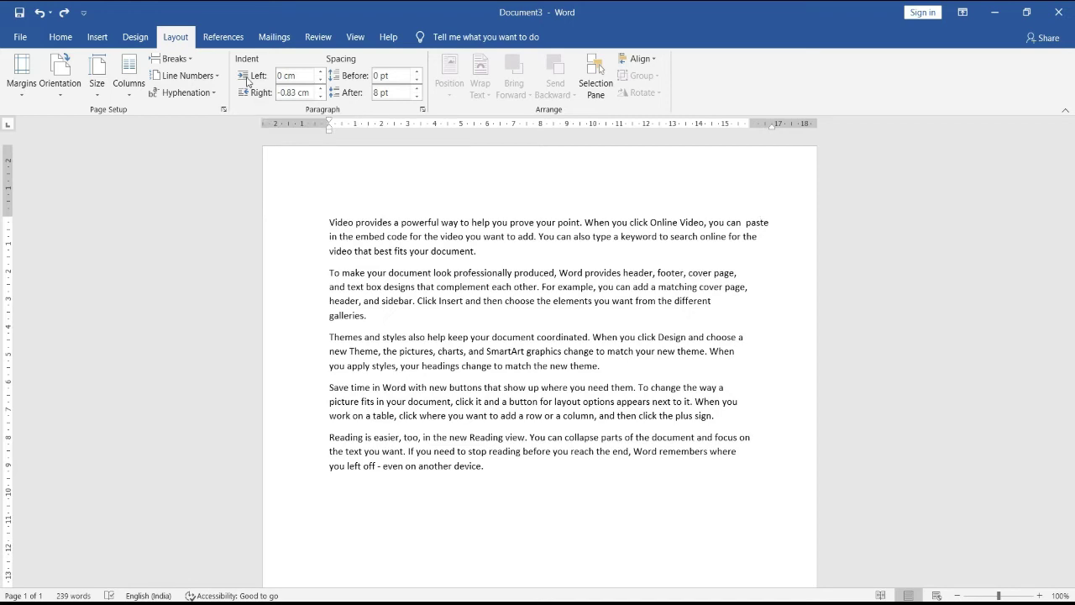
Step: Set the first paragraph's indents to -1.7 cm left and -1.8 cm right
{"action": "left_click", "coordinate": [320, 73]}
{"action": "left_click", "coordinate": [321, 72]}
{"action": "left_click", "coordinate": [320, 72]}
{"action": "left_click", "coordinate": [321, 73]}
{"action": "left_click", "coordinate": [321, 72]}
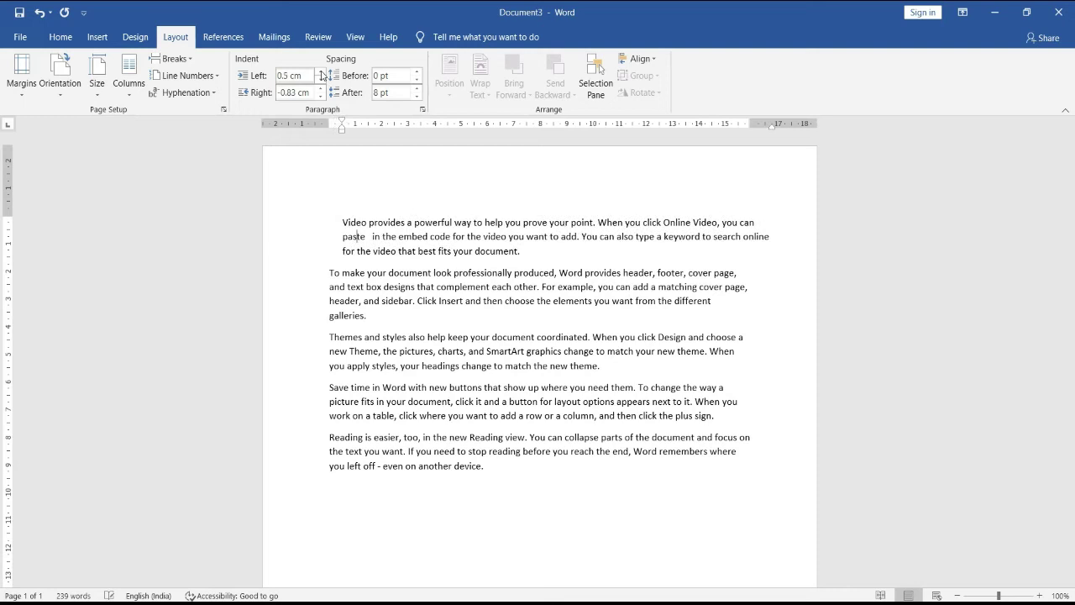
{"action": "left_click", "coordinate": [320, 96]}
{"action": "left_click", "coordinate": [321, 95]}
{"action": "left_click", "coordinate": [321, 96]}
{"action": "left_click", "coordinate": [321, 96]}
{"action": "left_click", "coordinate": [321, 95]}
{"action": "left_click", "coordinate": [321, 95]}
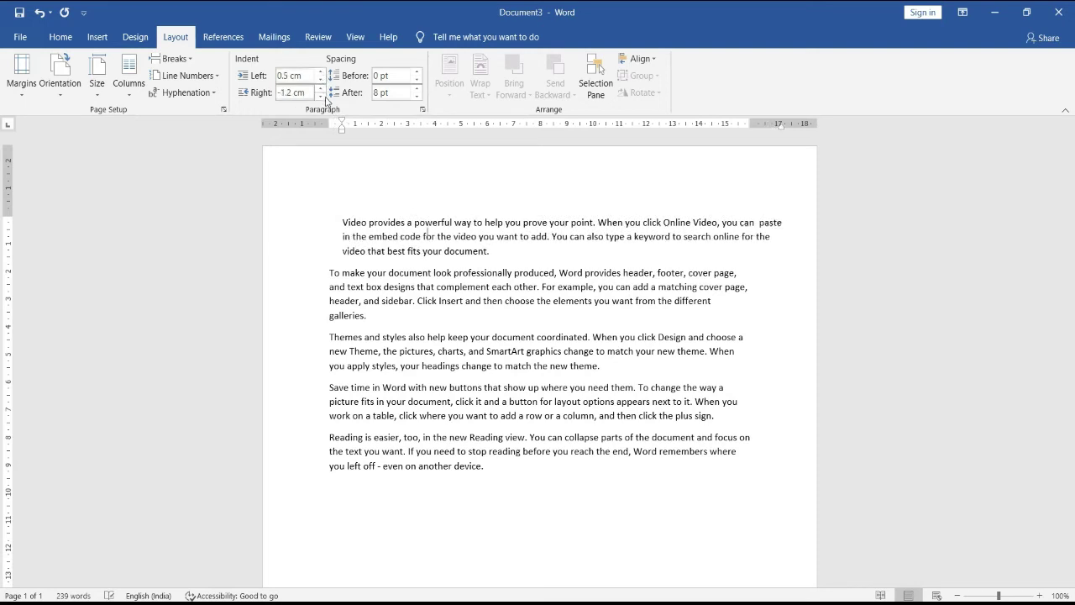
{"action": "left_click", "coordinate": [322, 97]}
{"action": "left_click", "coordinate": [320, 96]}
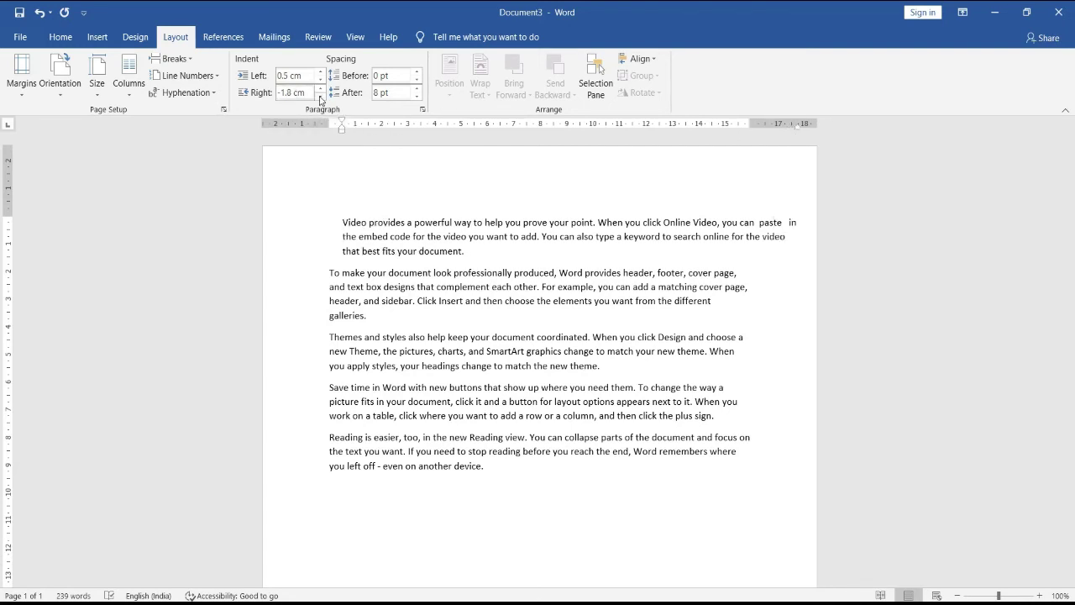
{"action": "left_click", "coordinate": [321, 81]}
{"action": "left_click", "coordinate": [320, 80]}
{"action": "left_click", "coordinate": [321, 81]}
{"action": "left_click", "coordinate": [321, 81]}
{"action": "left_click", "coordinate": [321, 81]}
{"action": "left_click", "coordinate": [321, 80]}
{"action": "left_click", "coordinate": [321, 81]}
{"action": "left_click", "coordinate": [321, 80]}
{"action": "left_click", "coordinate": [321, 81]}
{"action": "left_click", "coordinate": [321, 80]}
{"action": "left_click", "coordinate": [320, 81]}
{"action": "left_click", "coordinate": [320, 81]}
{"action": "left_click", "coordinate": [321, 81]}
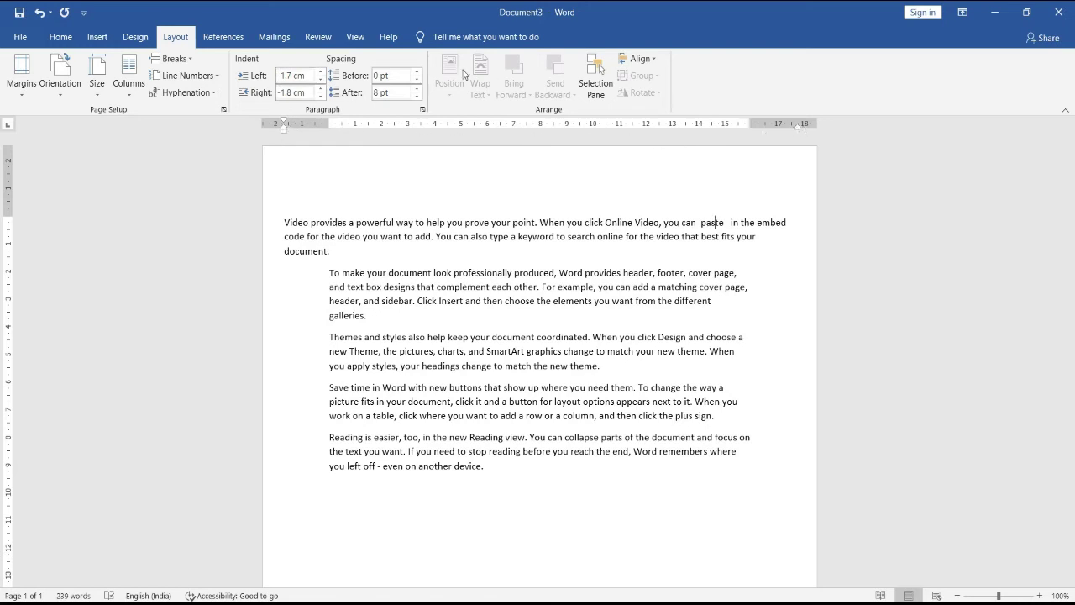
Step: Give the first paragraph 12 pt spacing before and shrink the top margin on the ruler
{"action": "left_click", "coordinate": [417, 72]}
{"action": "left_click", "coordinate": [417, 72]}
{"action": "mouse_move", "coordinate": [6, 220]}
{"action": "left_mouse_down"}
{"action": "mouse_move", "coordinate": [10, 194]}
{"action": "mouse_move", "coordinate": [10, 215]}
{"action": "left_mouse_up"}
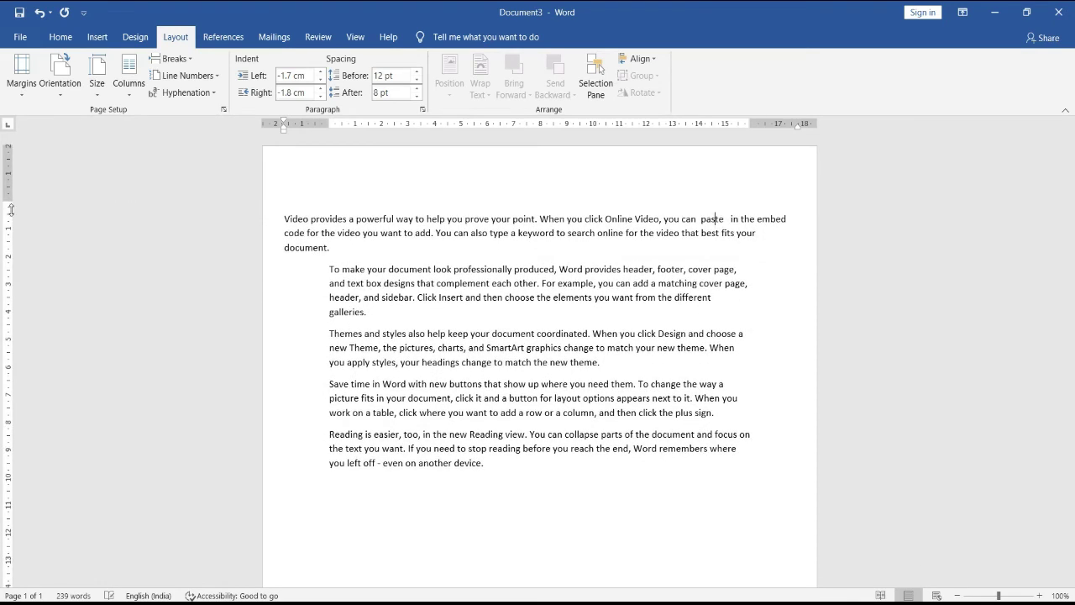
Step: Set the first paragraph's spacing to Auto before and 12 pt after
{"action": "left_click", "coordinate": [416, 80]}
{"action": "left_click", "coordinate": [416, 80]}
{"action": "left_click", "coordinate": [416, 80]}
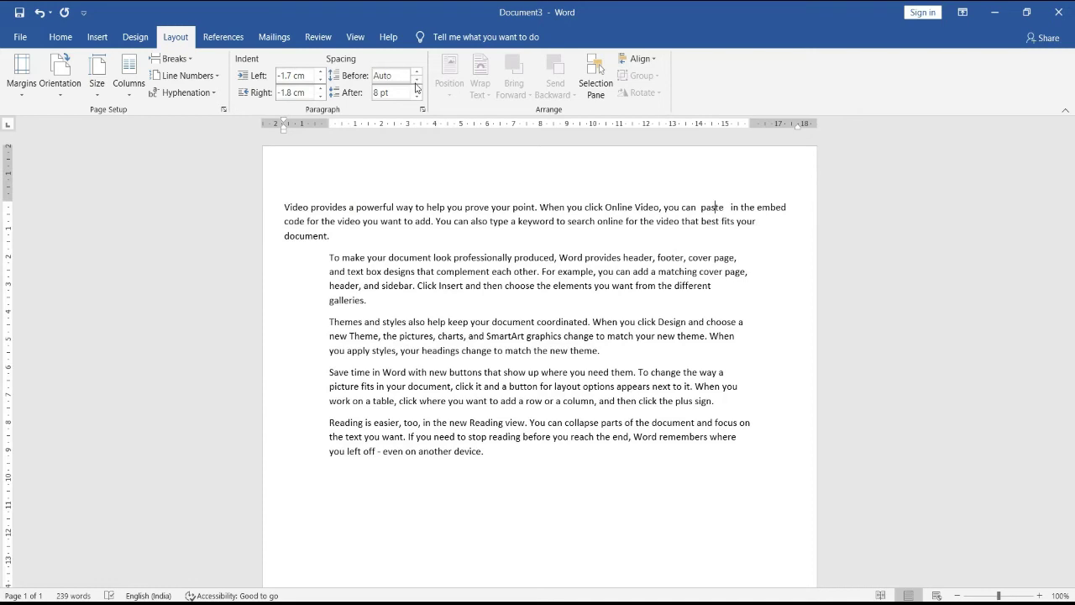
{"action": "left_click", "coordinate": [416, 87]}
{"action": "left_click", "coordinate": [416, 88]}
{"action": "left_click", "coordinate": [416, 87]}
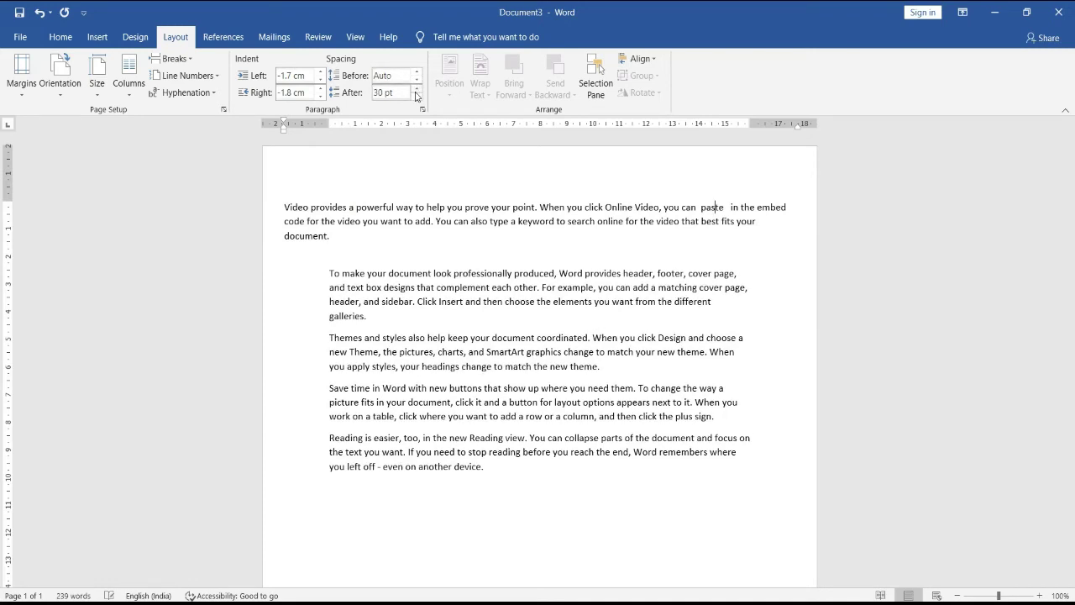
{"action": "left_click", "coordinate": [415, 87]}
{"action": "left_click", "coordinate": [415, 87]}
{"action": "left_click", "coordinate": [415, 87]}
{"action": "left_click", "coordinate": [416, 97]}
{"action": "left_click", "coordinate": [416, 97]}
{"action": "left_click", "coordinate": [416, 96]}
{"action": "left_click", "coordinate": [416, 97]}
{"action": "left_click", "coordinate": [416, 96]}
{"action": "left_click", "coordinate": [416, 97]}
{"action": "left_click", "coordinate": [416, 87]}
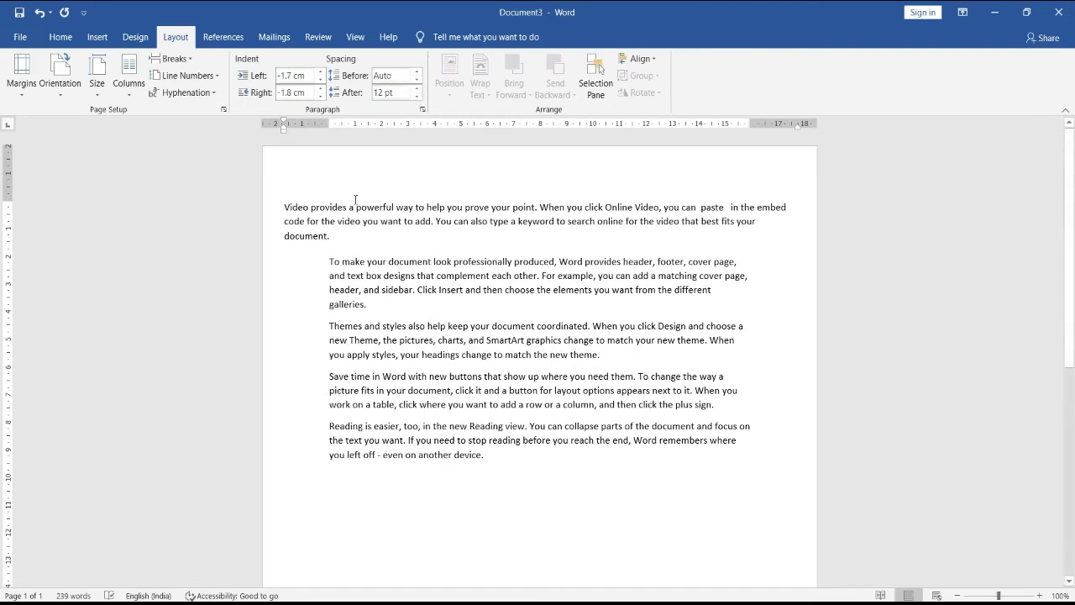
Step: Add 42 pt spacing after the 'To make' paragraph ending in 'galleries.'
{"action": "left_click", "coordinate": [376, 310]}
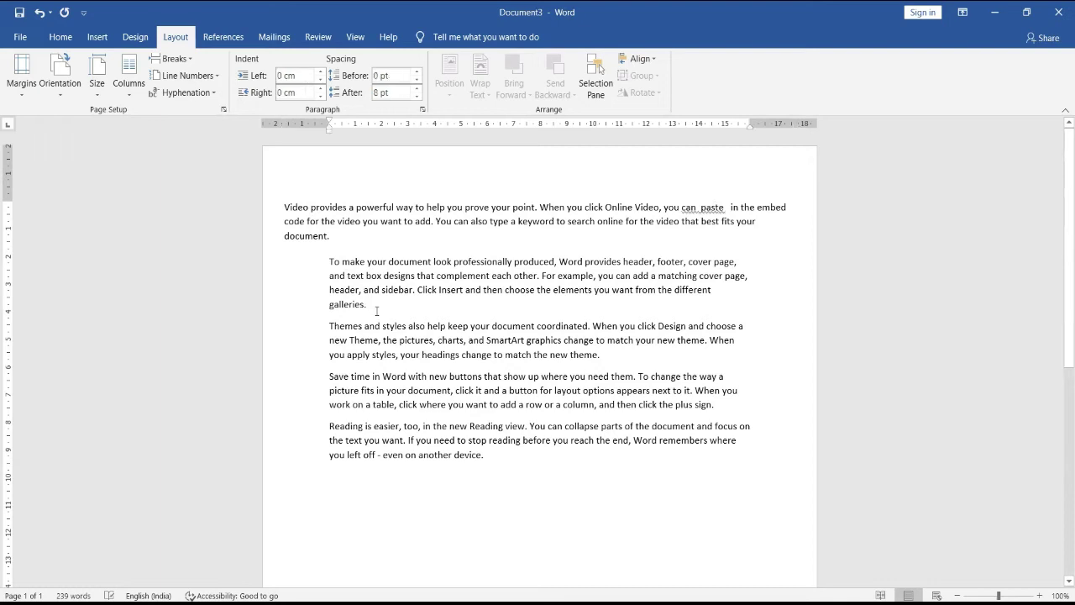
{"action": "left_click", "coordinate": [415, 88]}
{"action": "left_click", "coordinate": [416, 88]}
{"action": "left_click", "coordinate": [415, 89]}
{"action": "left_click", "coordinate": [416, 89]}
{"action": "left_click", "coordinate": [415, 89]}
{"action": "left_click", "coordinate": [415, 89]}
Step: Add 90 pt spacing after the 'Save time' paragraph
{"action": "left_click", "coordinate": [474, 423]}
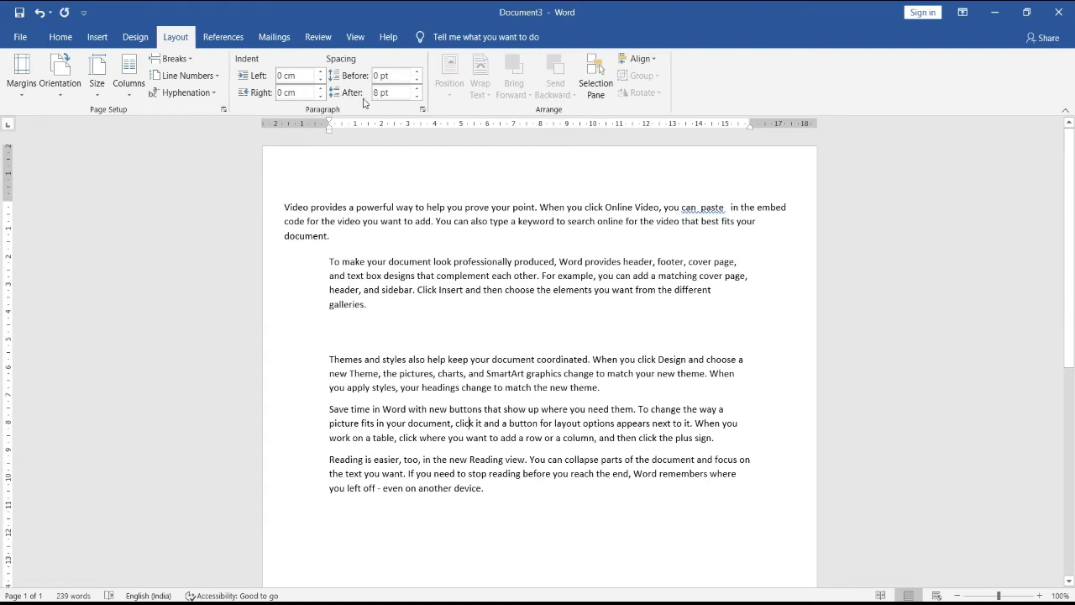
{"action": "left_click", "coordinate": [417, 95]}
{"action": "left_click", "coordinate": [417, 95]}
{"action": "left_click", "coordinate": [418, 95]}
{"action": "left_click", "coordinate": [417, 95]}
{"action": "left_click", "coordinate": [417, 94]}
{"action": "left_click", "coordinate": [417, 95]}
{"action": "left_click", "coordinate": [417, 95]}
{"action": "left_click", "coordinate": [417, 95]}
{"action": "left_click", "coordinate": [417, 95]}
{"action": "left_click", "coordinate": [417, 95]}
{"action": "left_click", "coordinate": [418, 95]}
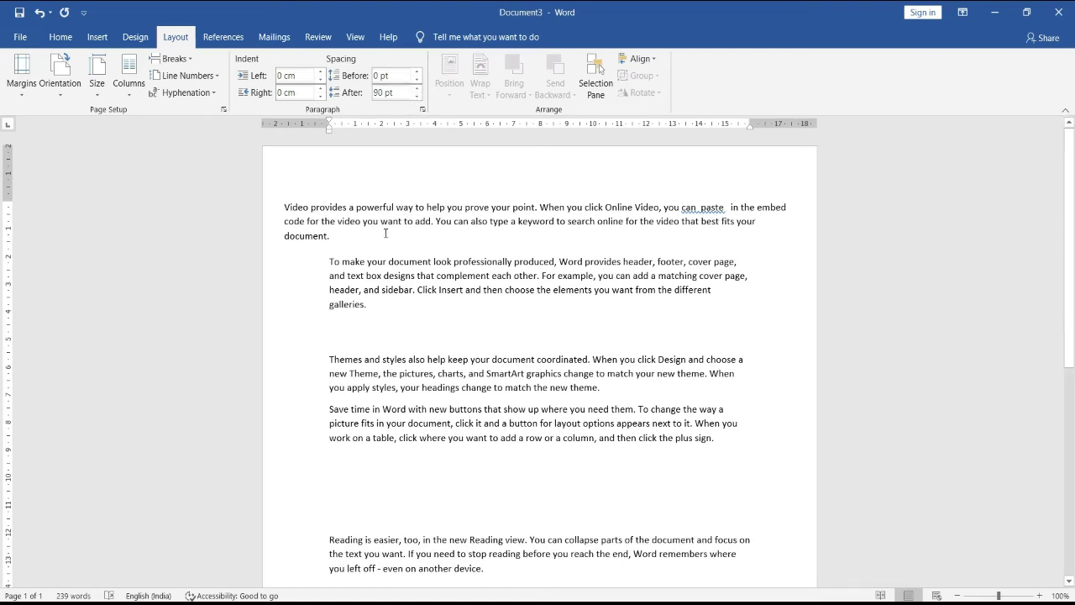
Step: Review the spacing of the 'To make' paragraph and the first paragraph
{"action": "left_click", "coordinate": [487, 263]}
{"action": "left_click_drag", "start_coordinate": [362, 220], "coordinate": [284, 206]}
{"action": "left_click", "coordinate": [471, 221]}
Step: Place the cursor in the 'Themes' paragraph and bring up the Insert ribbon
{"action": "left_click", "coordinate": [502, 387]}
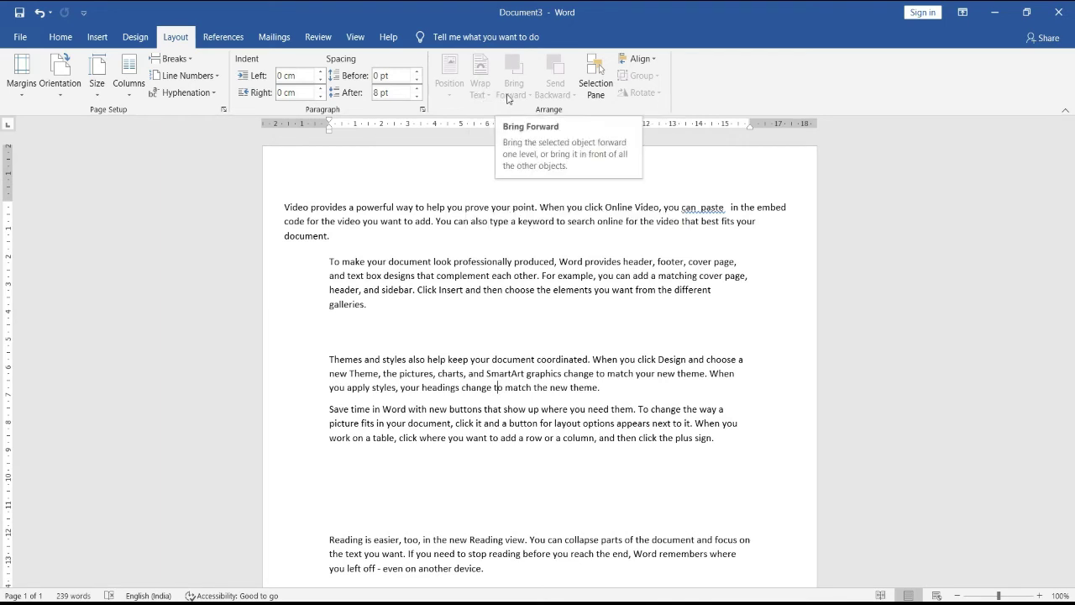
{"action": "left_click", "coordinate": [96, 39]}
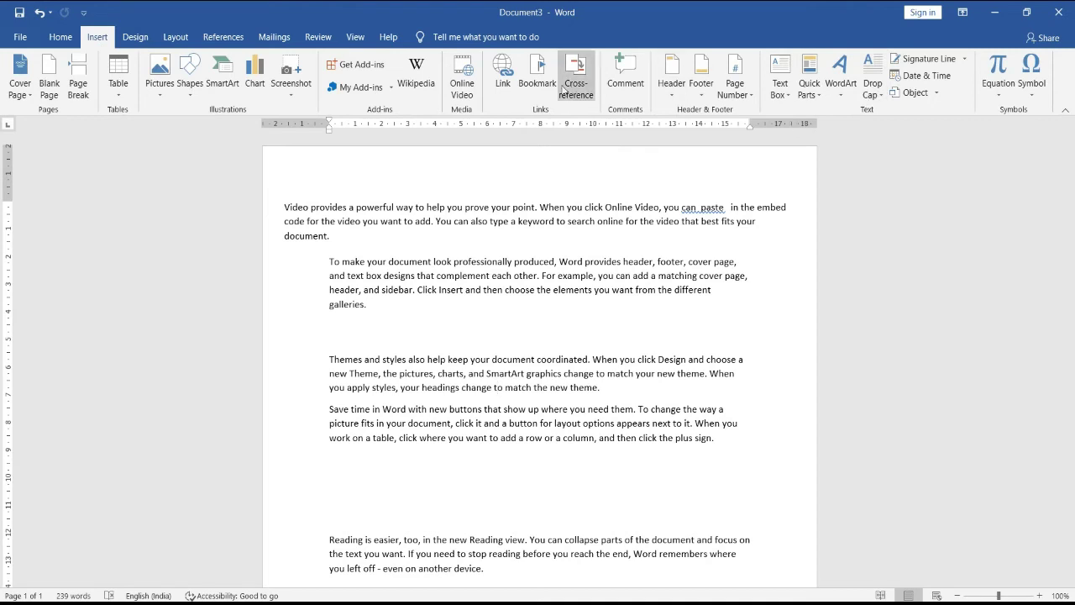
Step: Browse the Home, Insert and Layout ribbons, peek at Align, then show References
{"action": "left_click", "coordinate": [58, 44]}
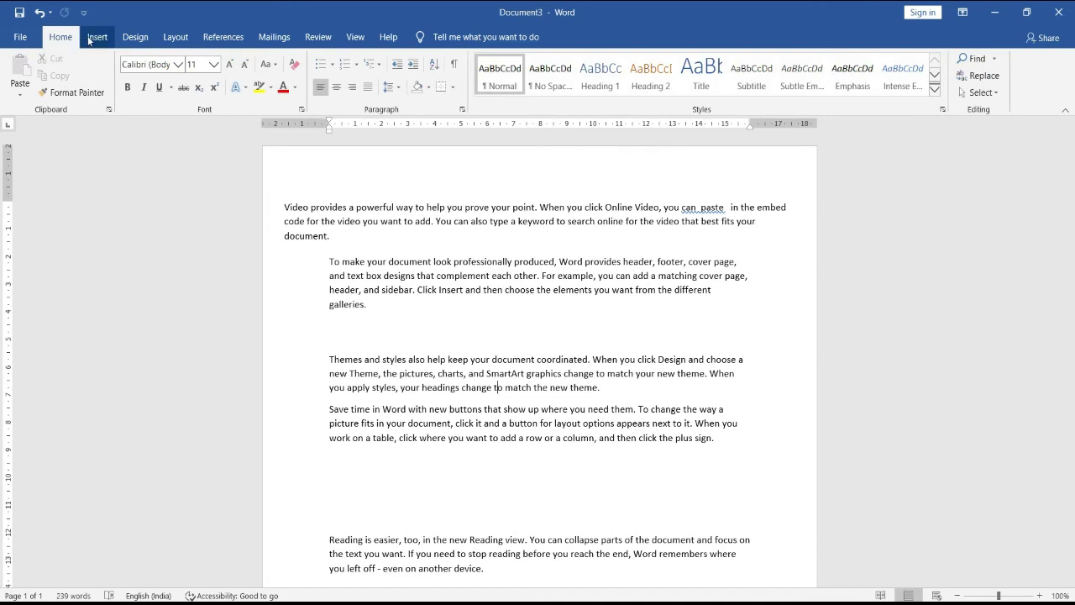
{"action": "left_click", "coordinate": [96, 39]}
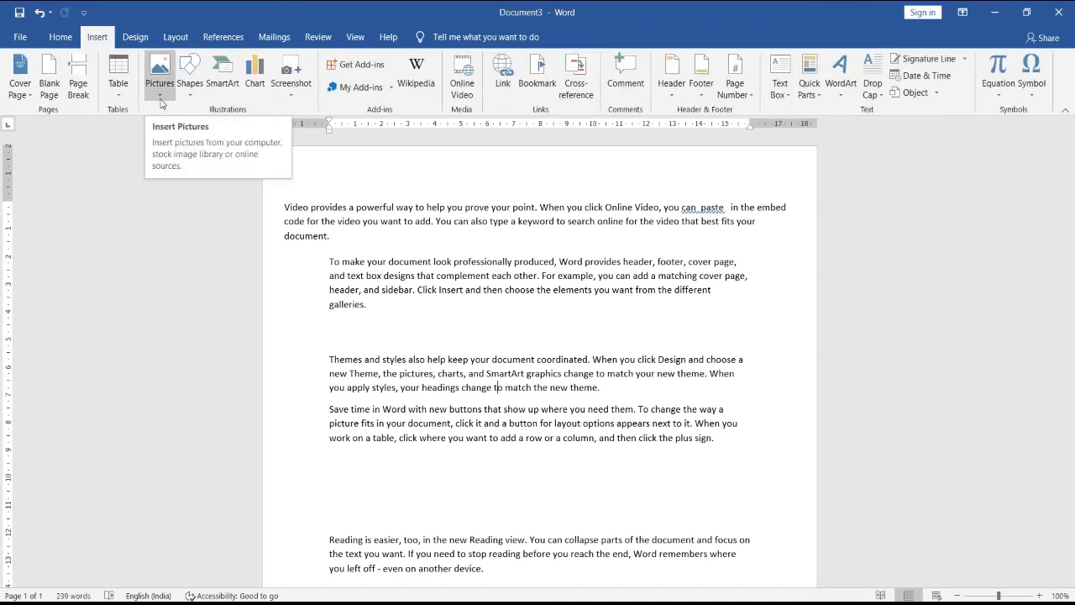
{"action": "left_click", "coordinate": [178, 40]}
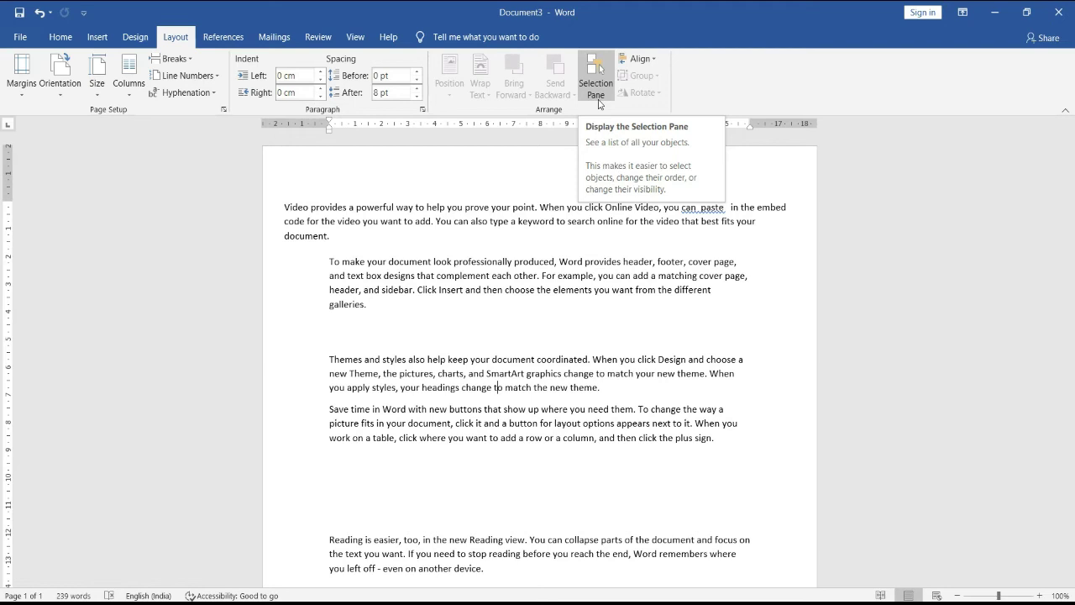
{"action": "left_click", "coordinate": [654, 59]}
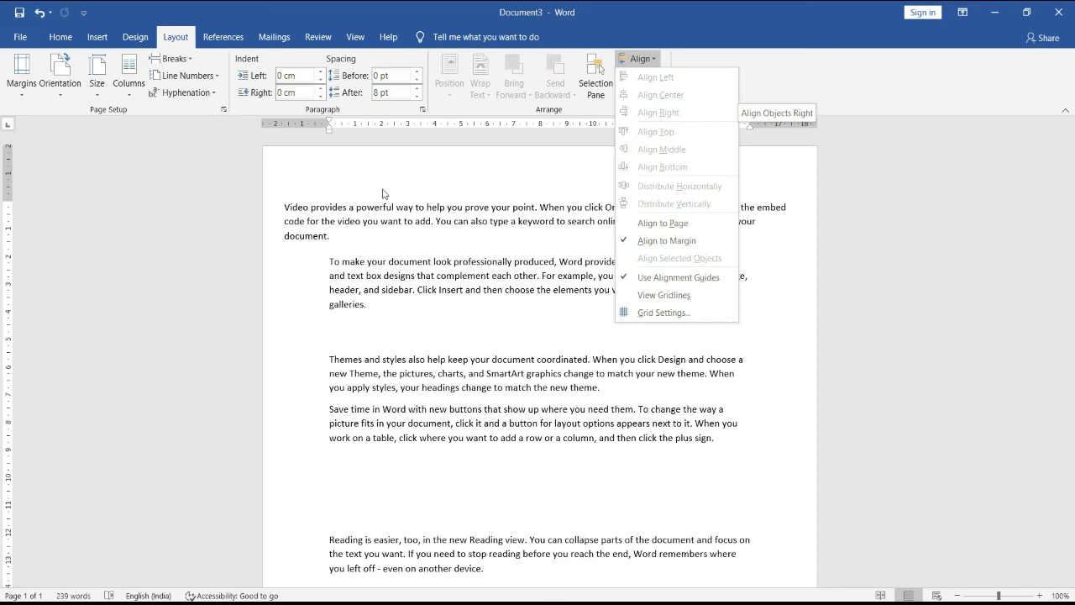
{"action": "left_click", "coordinate": [357, 214]}
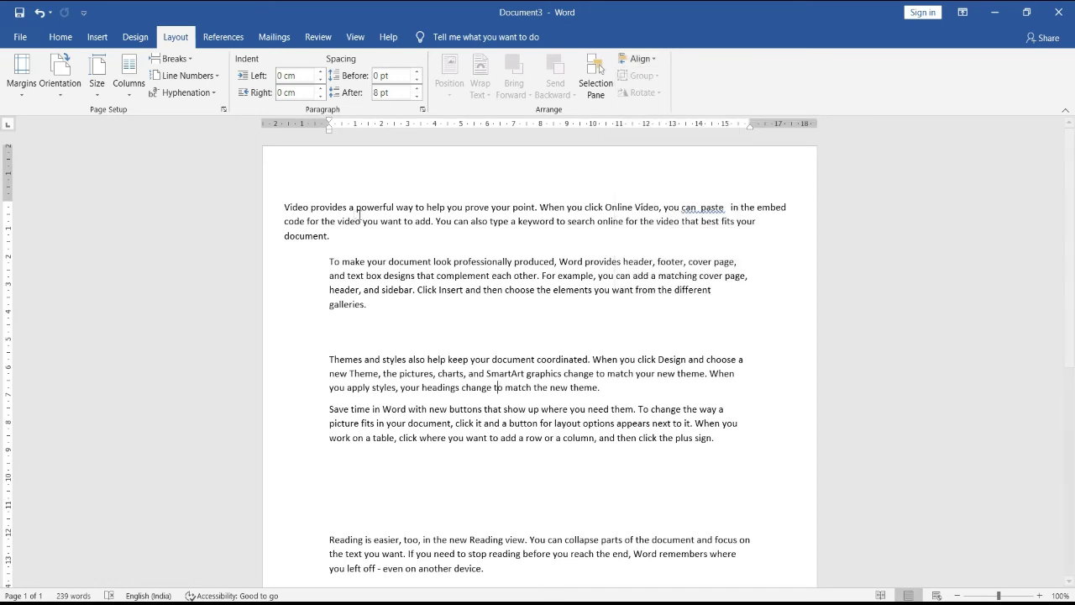
{"action": "left_click", "coordinate": [216, 38]}
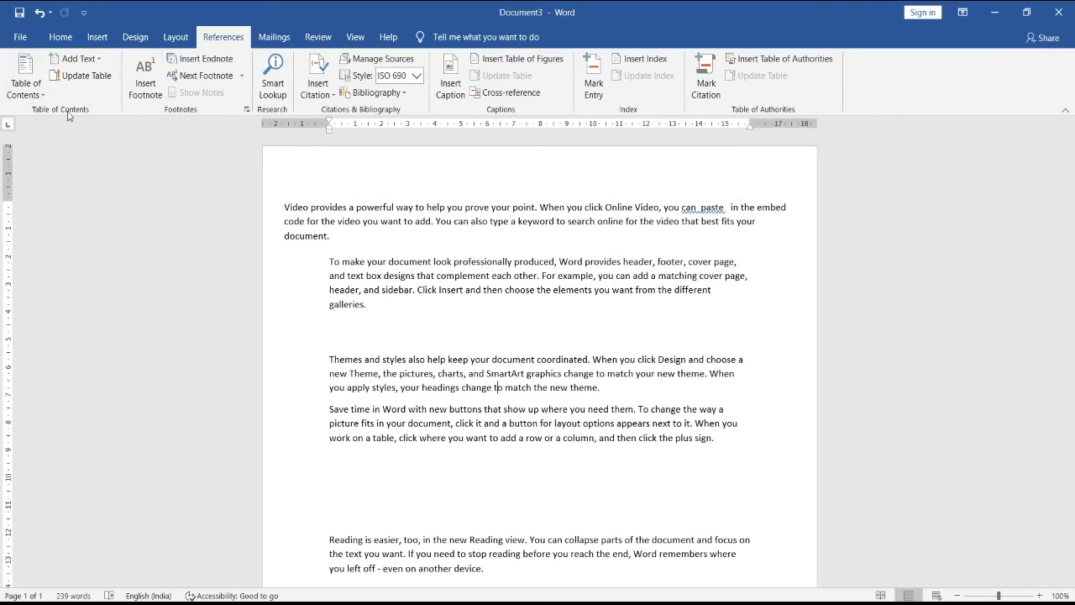
Step: Preview the Table of Contents gallery, then select and delete all the document text
{"action": "left_click", "coordinate": [46, 92]}
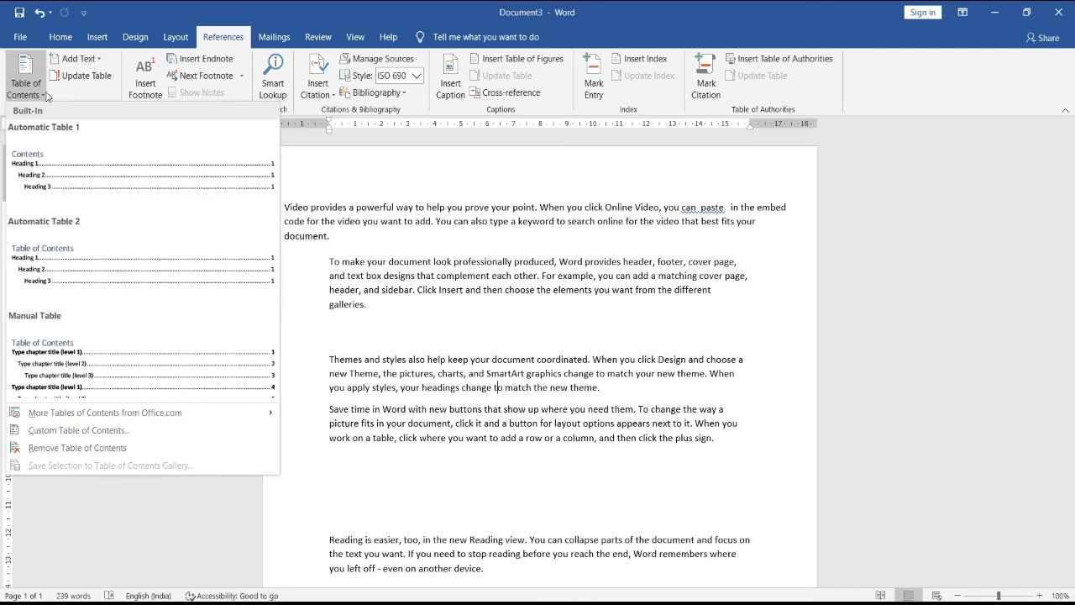
{"action": "left_click", "coordinate": [353, 214]}
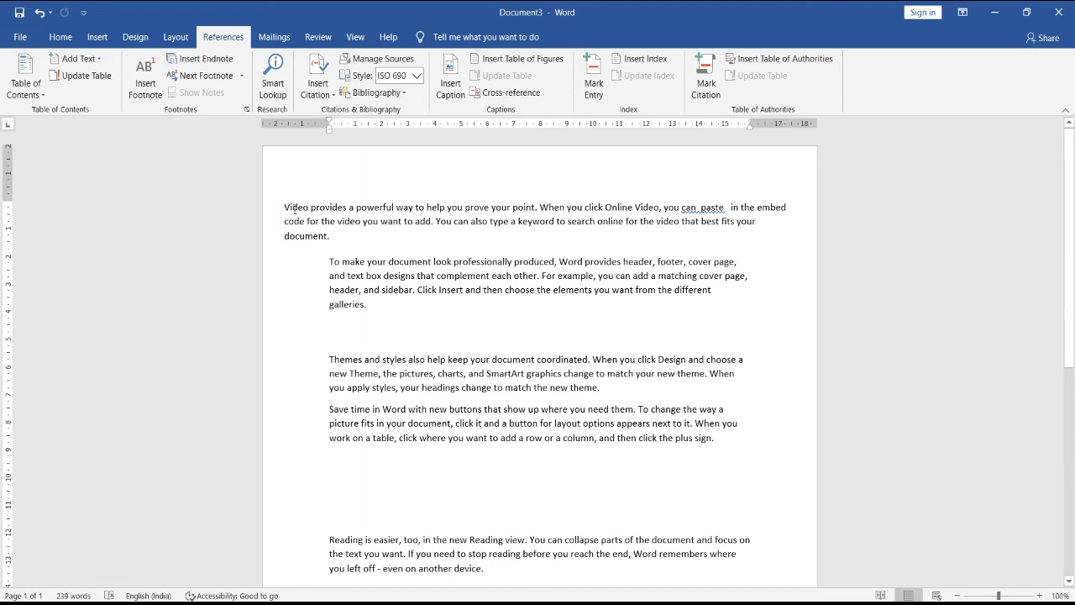
{"action": "key", "text": "ctrl+a"}
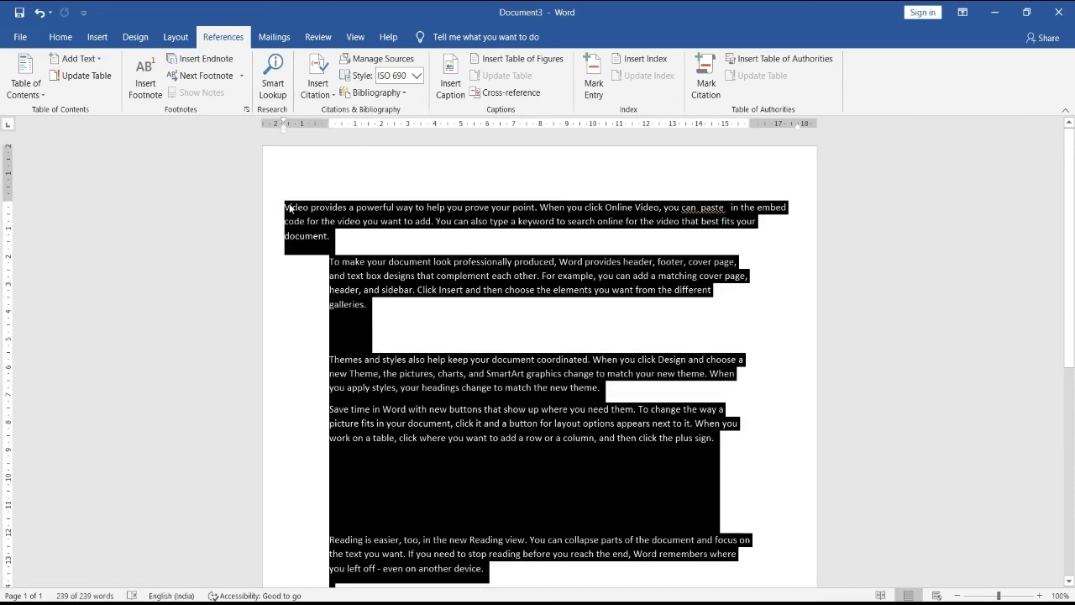
{"action": "key", "text": "Delete"}
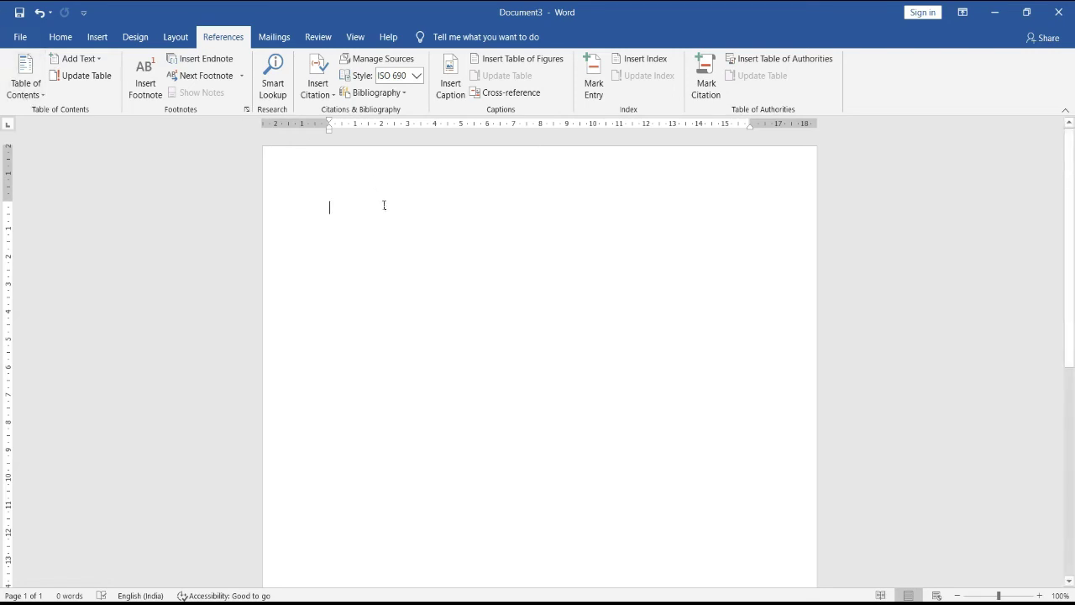
Step: Generate five sample paragraphs with =rand(5) and scroll back to the top
{"action": "type", "text": "=rand()"}
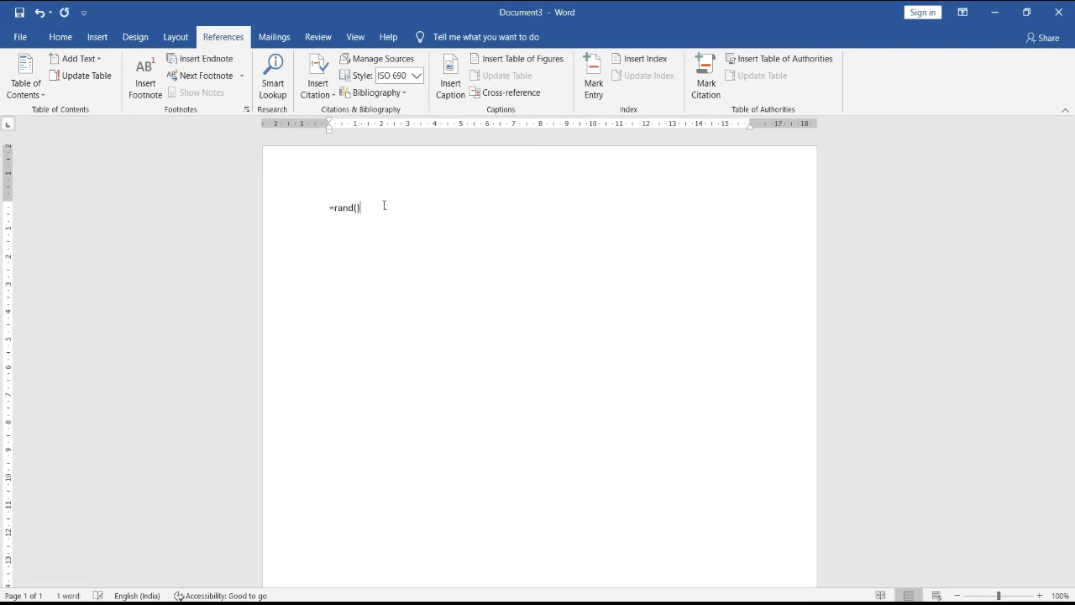
{"action": "left_click", "coordinate": [357, 208]}
{"action": "type", "text": "5"}
{"action": "key", "text": "Right"}
{"action": "key", "text": "shift+Left"}
{"action": "key", "text": "shift+Left"}
{"action": "key", "text": "shift+Left"}
{"action": "key", "text": "shift+Left"}
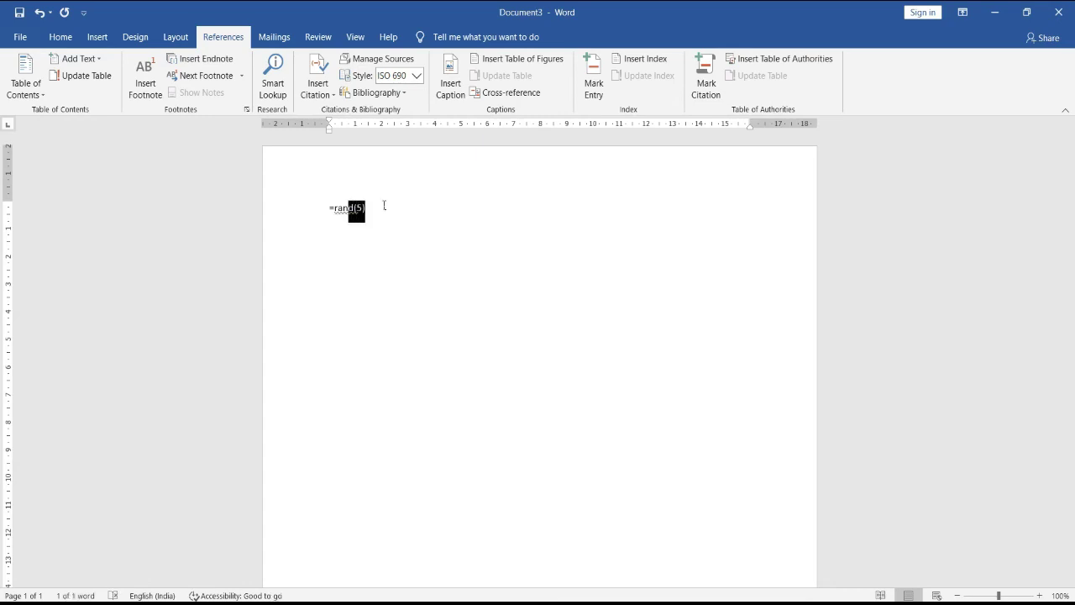
{"action": "key", "text": "shift+Left"}
{"action": "key", "text": "shift+Left"}
{"action": "key", "text": "shift+Left"}
{"action": "key", "text": "ctrl+a"}
{"action": "key", "text": "ctrl+shift+period"}
{"action": "key", "text": "ctrl+shift+period"}
{"action": "key", "text": "ctrl+shift+period"}
{"action": "key", "text": "ctrl+shift+period"}
{"action": "key", "text": "ctrl+shift+period"}
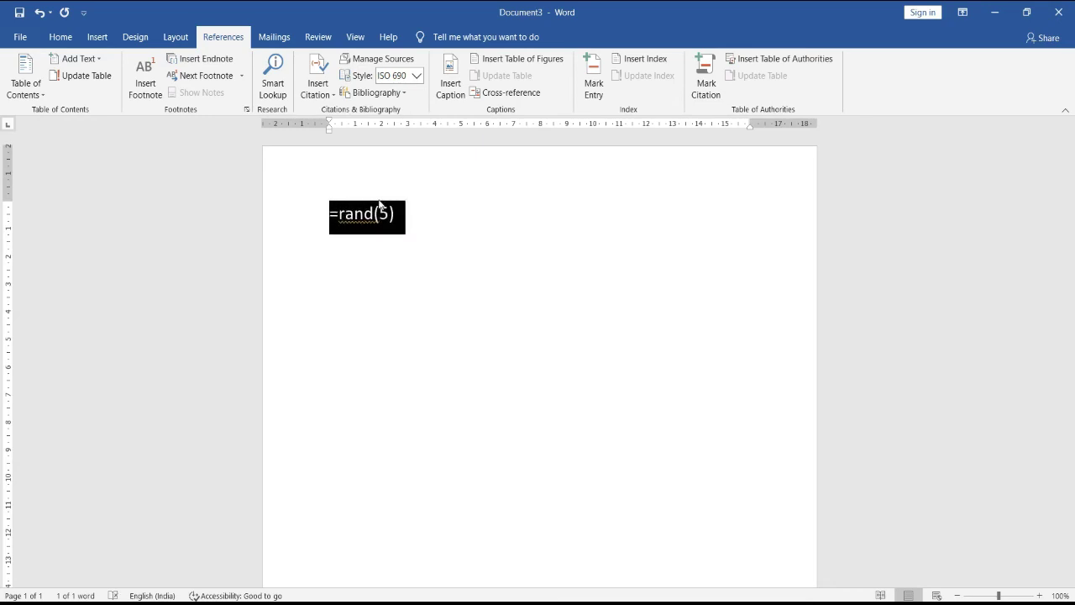
{"action": "key", "text": "Right"}
{"action": "key", "text": "Return"}
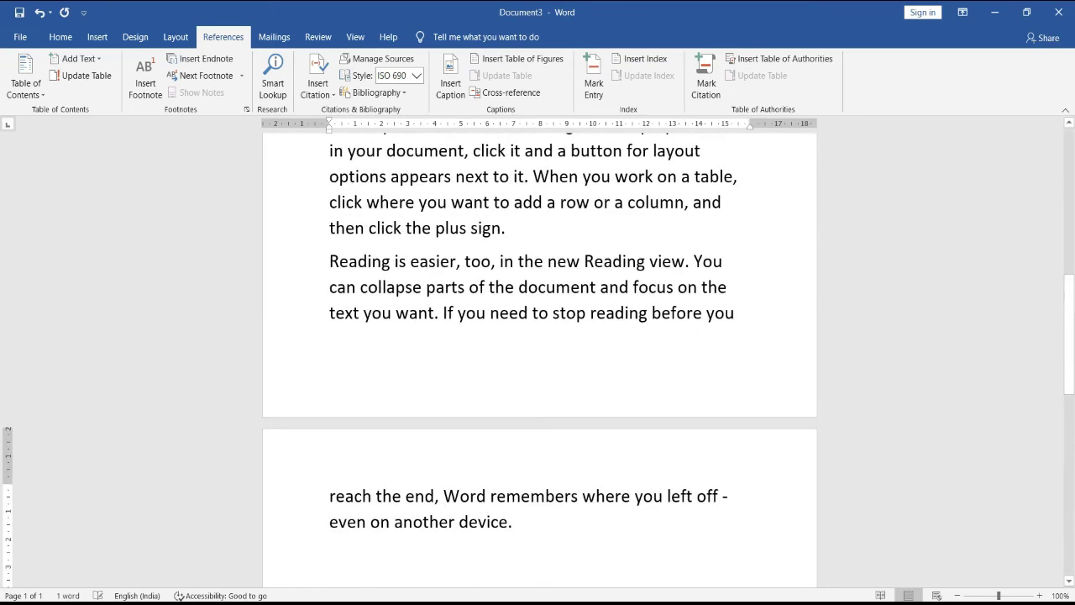
{"action": "scroll", "coordinate": [511, 194], "scroll_direction": "up", "scroll_amount": 2}
{"action": "scroll", "coordinate": [514, 235], "scroll_direction": "up", "scroll_amount": 2}
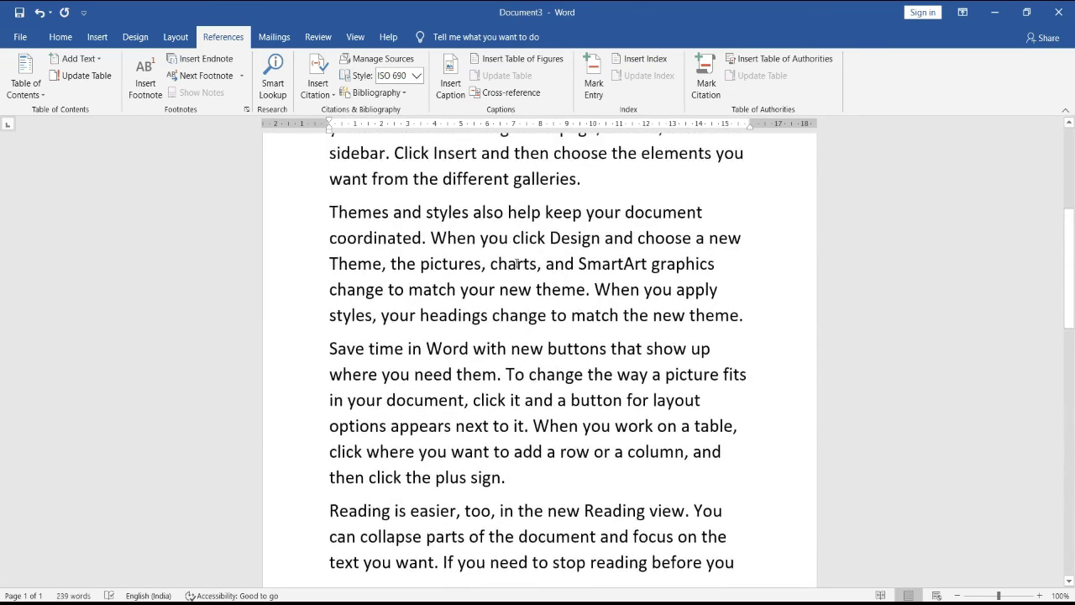
{"action": "scroll", "coordinate": [517, 265], "scroll_direction": "up", "scroll_amount": 2}
{"action": "scroll", "coordinate": [517, 265], "scroll_direction": "up", "scroll_amount": 3}
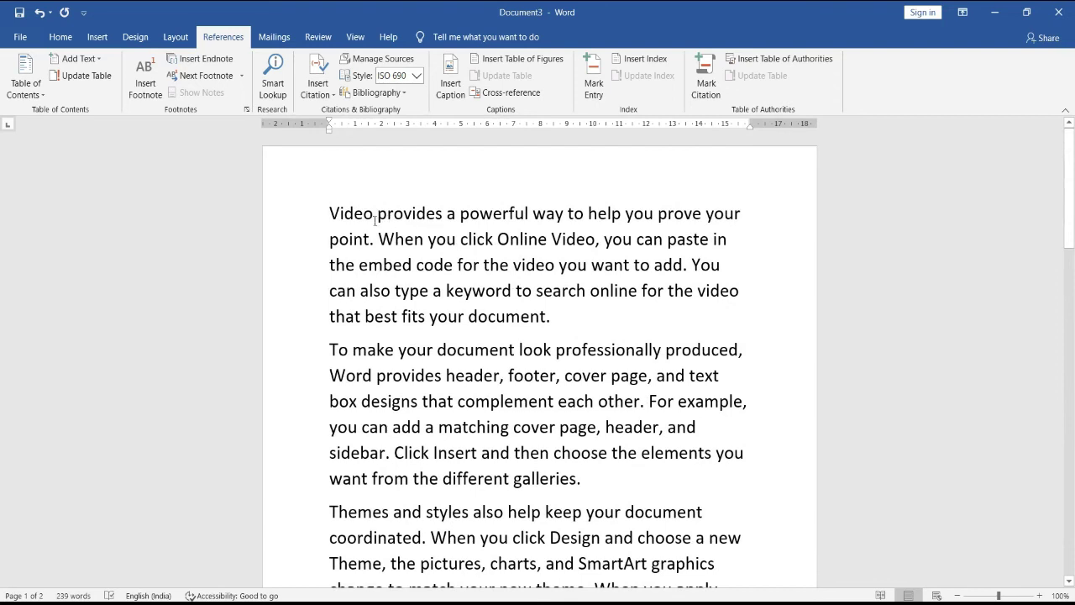
Step: Split 'Video', 'To make your document', 'Themes' and 'Save time' onto their own lines
{"action": "left_click", "coordinate": [380, 220]}
{"action": "key", "text": "Return"}
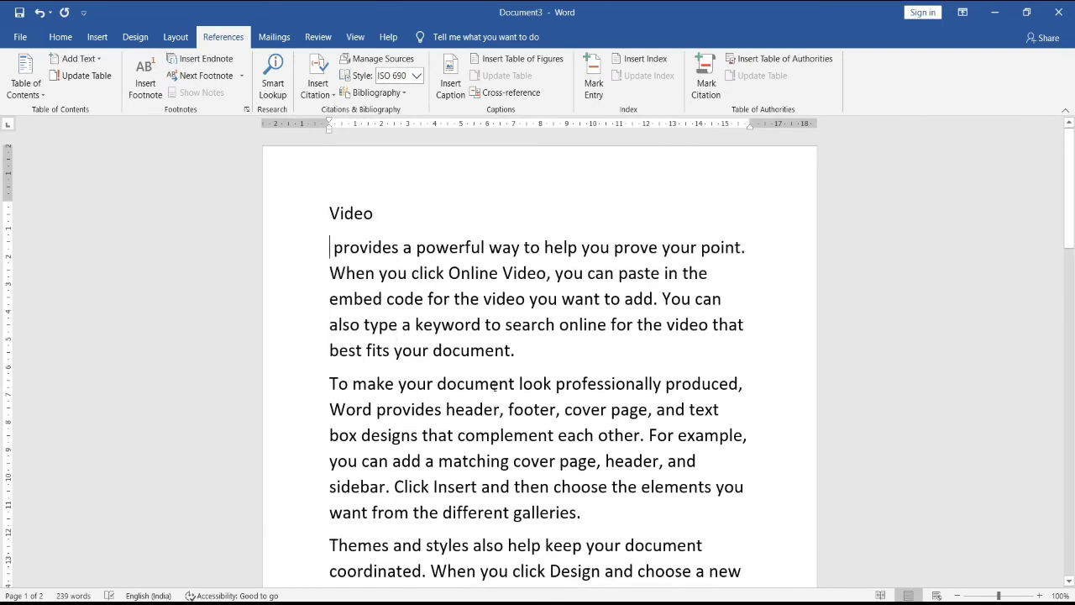
{"action": "left_click", "coordinate": [520, 390]}
{"action": "key", "text": "Return"}
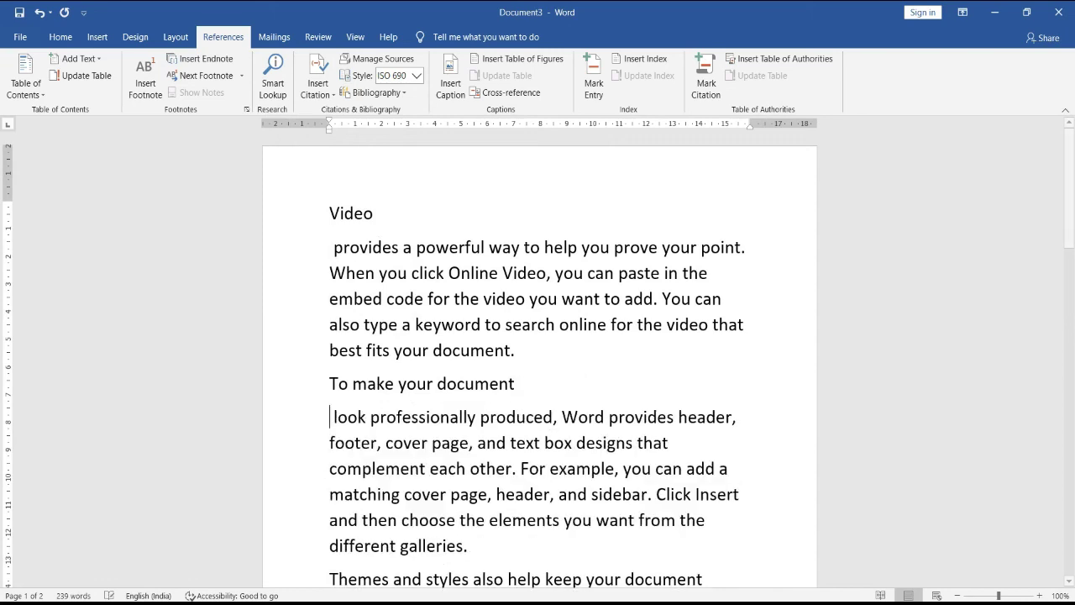
{"action": "scroll", "coordinate": [522, 393], "scroll_direction": "down", "scroll_amount": 3}
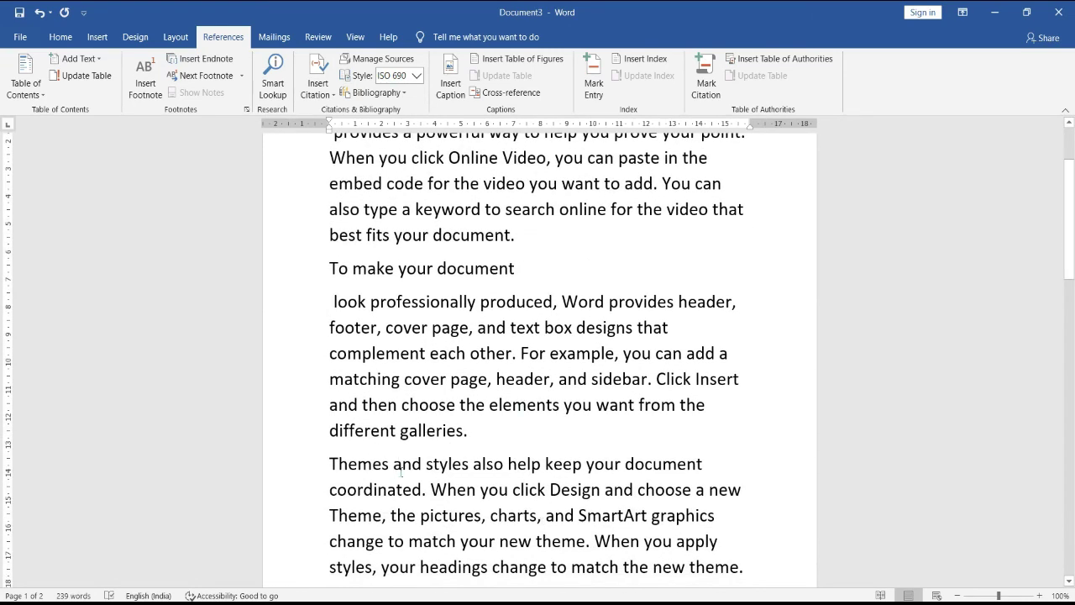
{"action": "key", "text": "Return"}
{"action": "scroll", "coordinate": [401, 472], "scroll_direction": "down", "scroll_amount": 2}
{"action": "scroll", "coordinate": [401, 472], "scroll_direction": "down", "scroll_amount": 1}
{"action": "scroll", "coordinate": [401, 472], "scroll_direction": "down", "scroll_amount": 3}
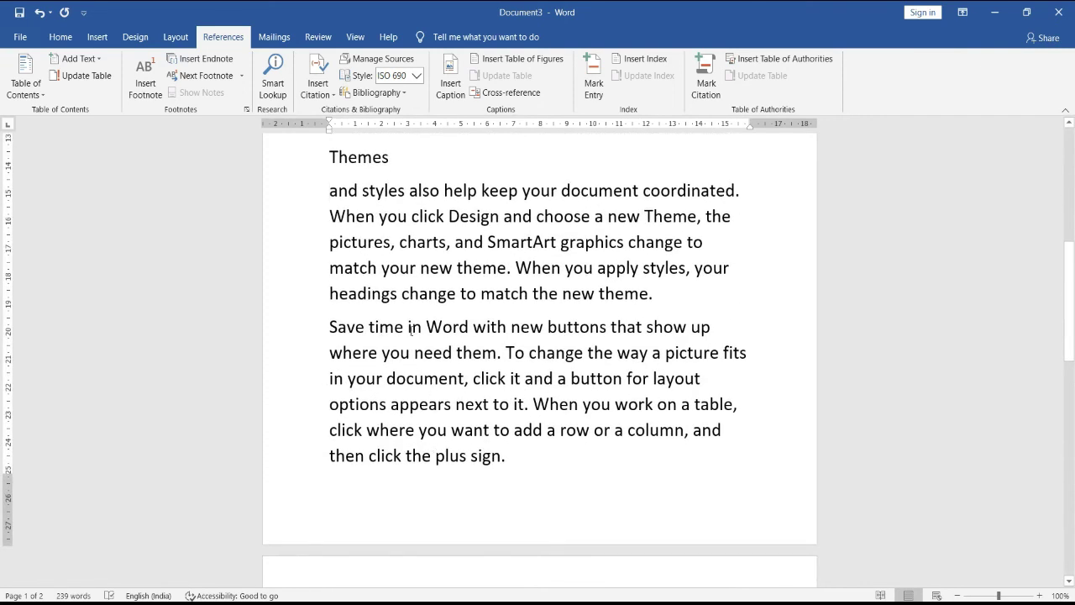
{"action": "key", "text": "Return"}
{"action": "scroll", "coordinate": [409, 327], "scroll_direction": "up", "scroll_amount": 2}
{"action": "scroll", "coordinate": [409, 327], "scroll_direction": "up", "scroll_amount": 3}
{"action": "scroll", "coordinate": [409, 326], "scroll_direction": "up", "scroll_amount": 3}
{"action": "scroll", "coordinate": [411, 325], "scroll_direction": "up", "scroll_amount": 1}
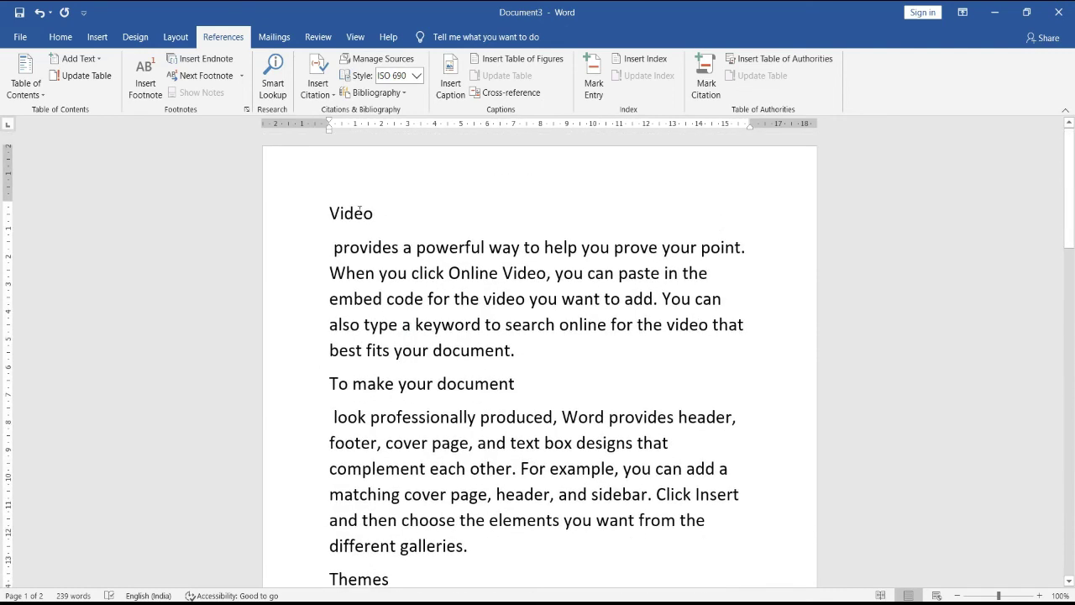
{"action": "left_click", "coordinate": [389, 217]}
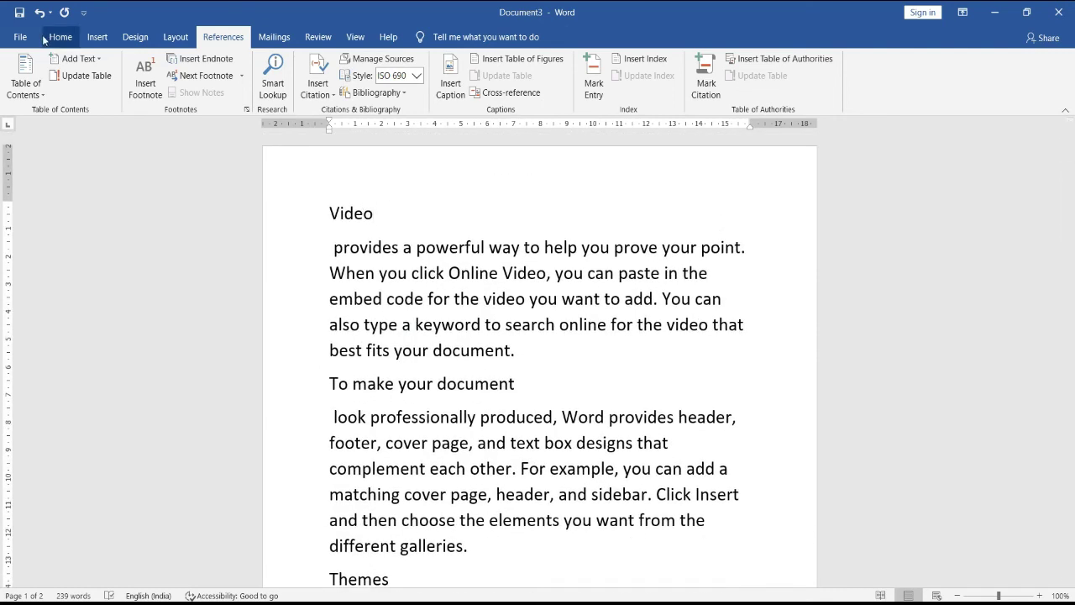
{"action": "left_click", "coordinate": [37, 97]}
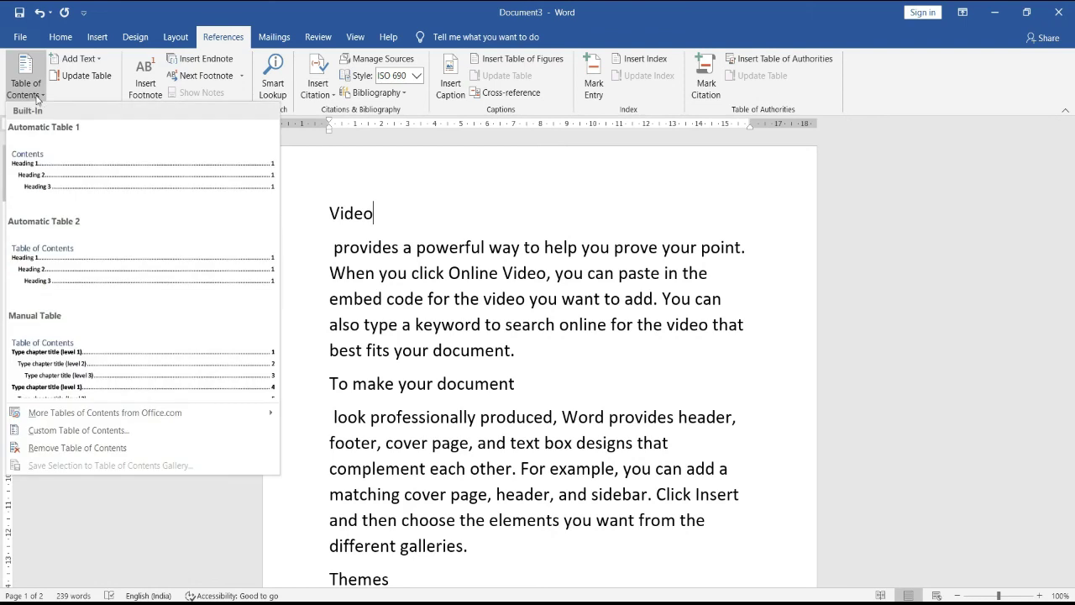
{"action": "left_click", "coordinate": [81, 162]}
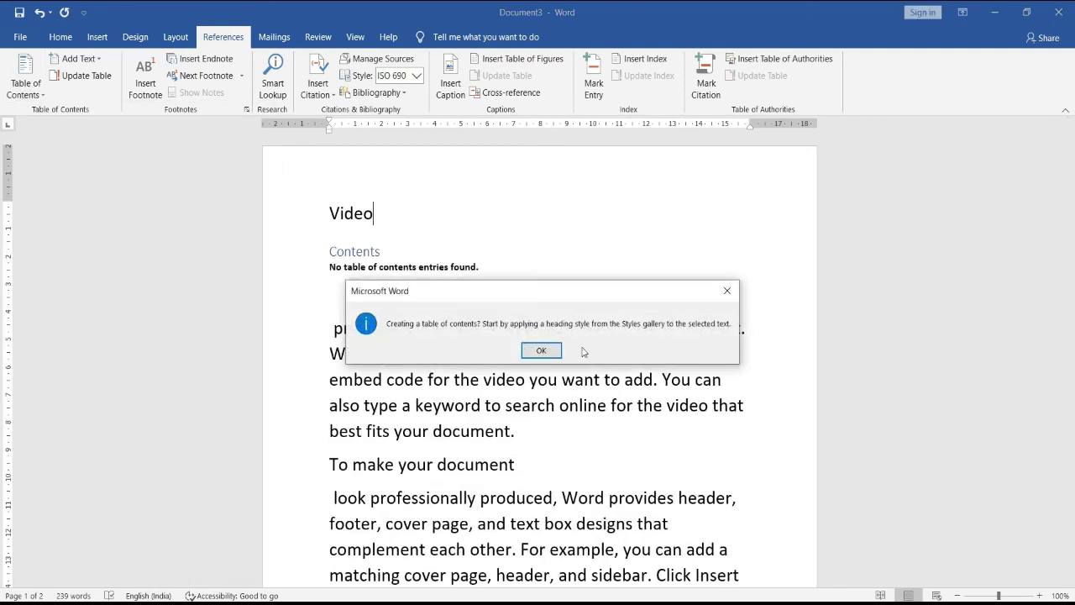
{"action": "left_click", "coordinate": [556, 351]}
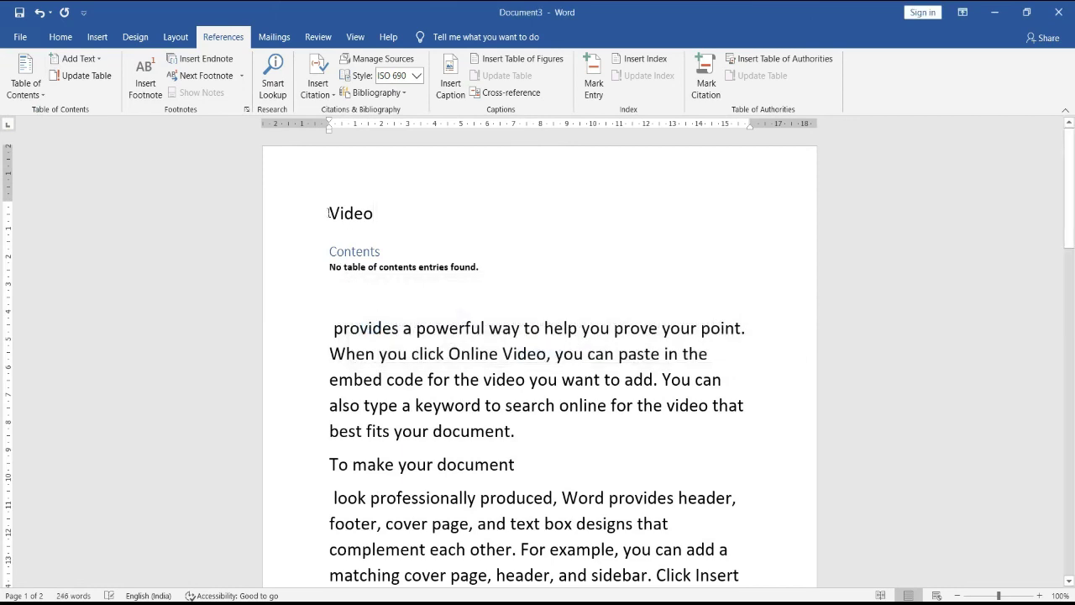
{"action": "key", "text": "ctrl+z"}
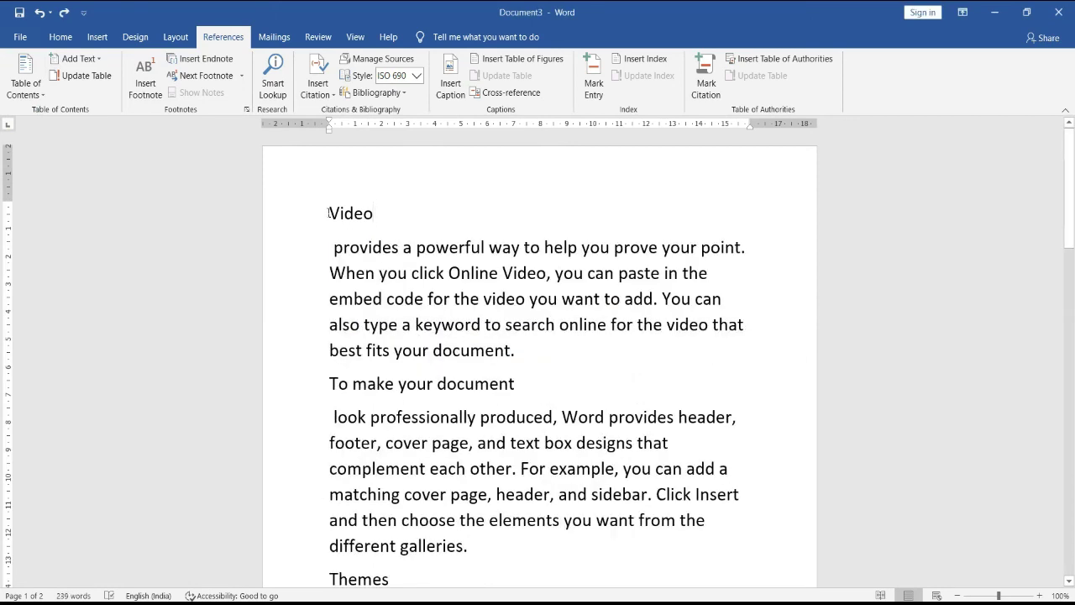
{"action": "triple_click", "coordinate": [329, 213]}
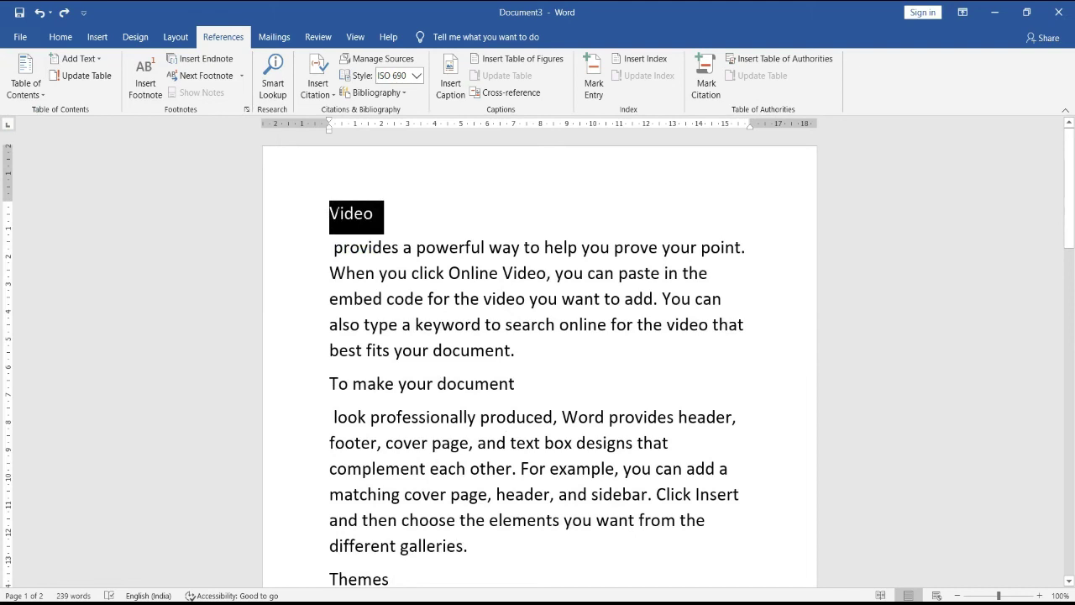
Step: Apply the Title style to 'Video' and 'To make your document'
{"action": "left_click", "coordinate": [61, 35]}
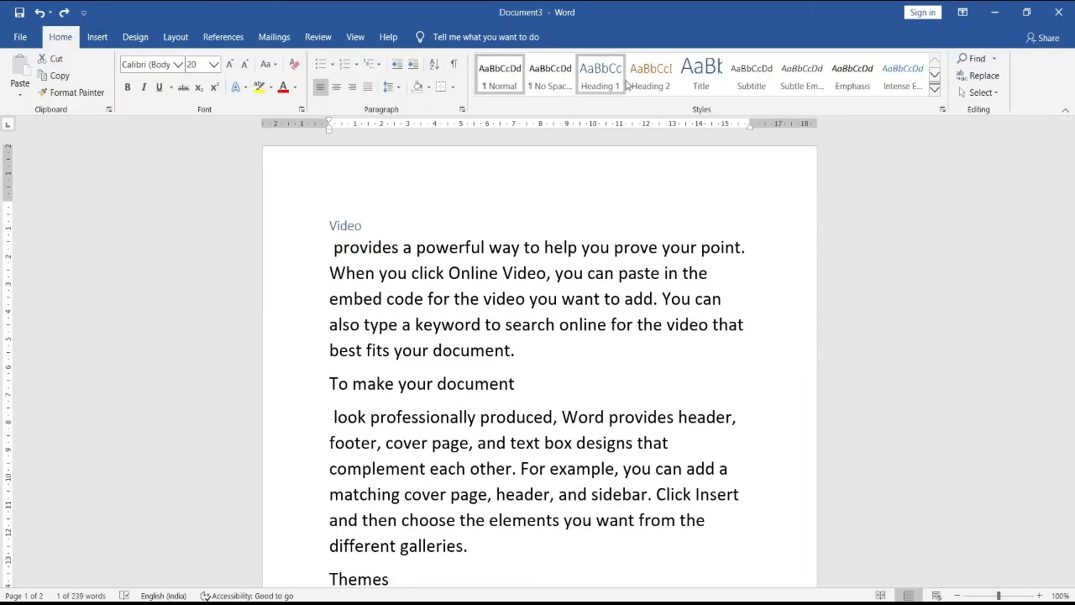
{"action": "left_click", "coordinate": [702, 84]}
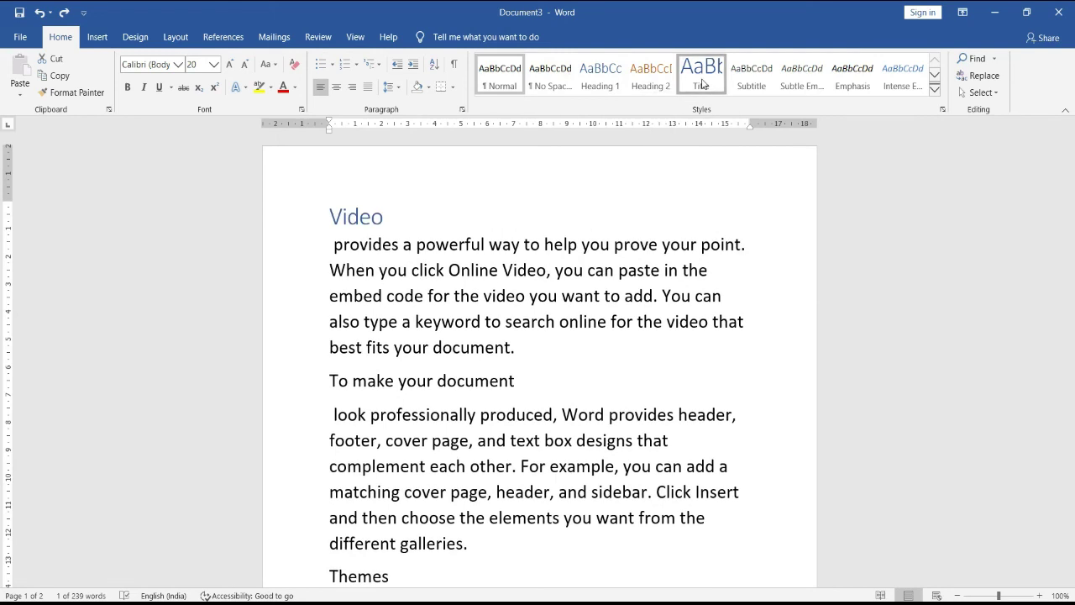
{"action": "left_click", "coordinate": [416, 235]}
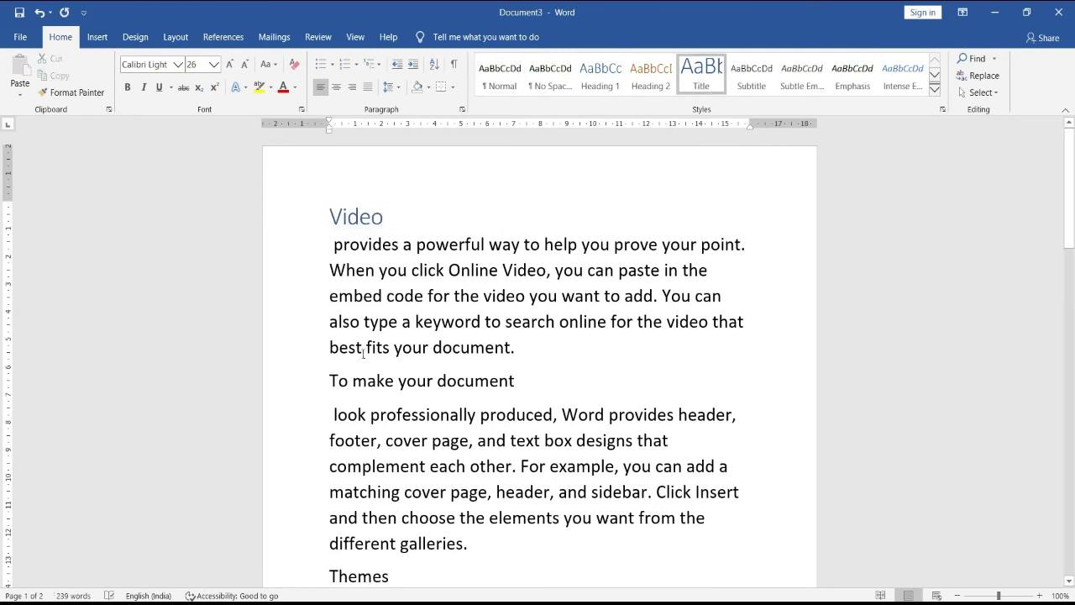
{"action": "mouse_move", "coordinate": [329, 381]}
{"action": "left_mouse_down"}
{"action": "mouse_move", "coordinate": [516, 414]}
{"action": "mouse_move", "coordinate": [557, 381]}
{"action": "left_mouse_up"}
{"action": "left_click", "coordinate": [688, 77]}
{"action": "scroll", "coordinate": [487, 309], "scroll_direction": "down", "scroll_amount": 3}
{"action": "scroll", "coordinate": [487, 309], "scroll_direction": "down", "scroll_amount": 3}
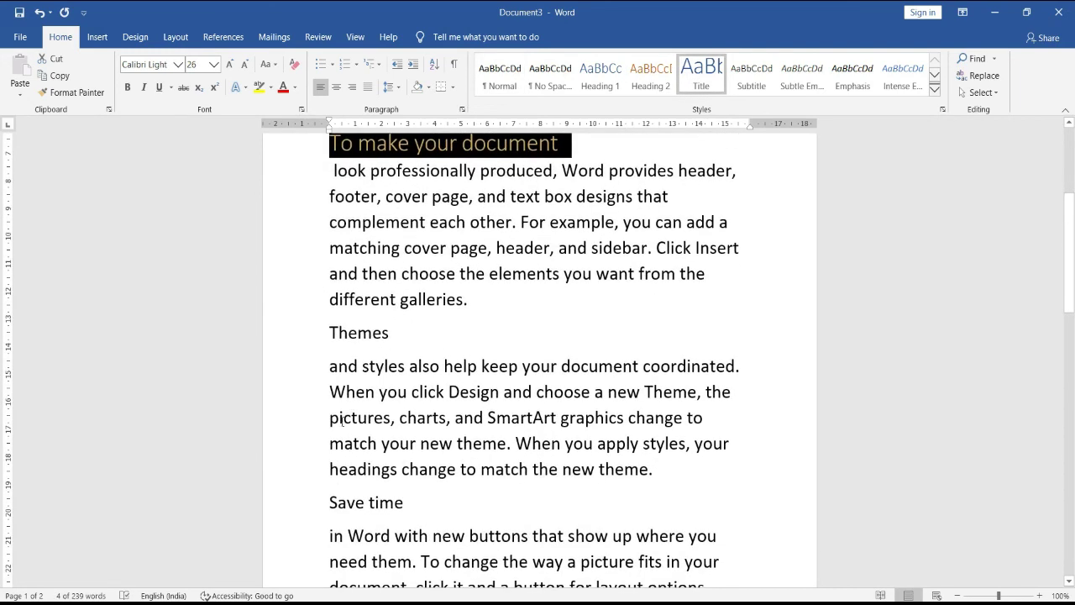
Step: Apply the Title style to 'Themes' and 'Save time'
{"action": "left_click_drag", "start_coordinate": [329, 337], "coordinate": [389, 335]}
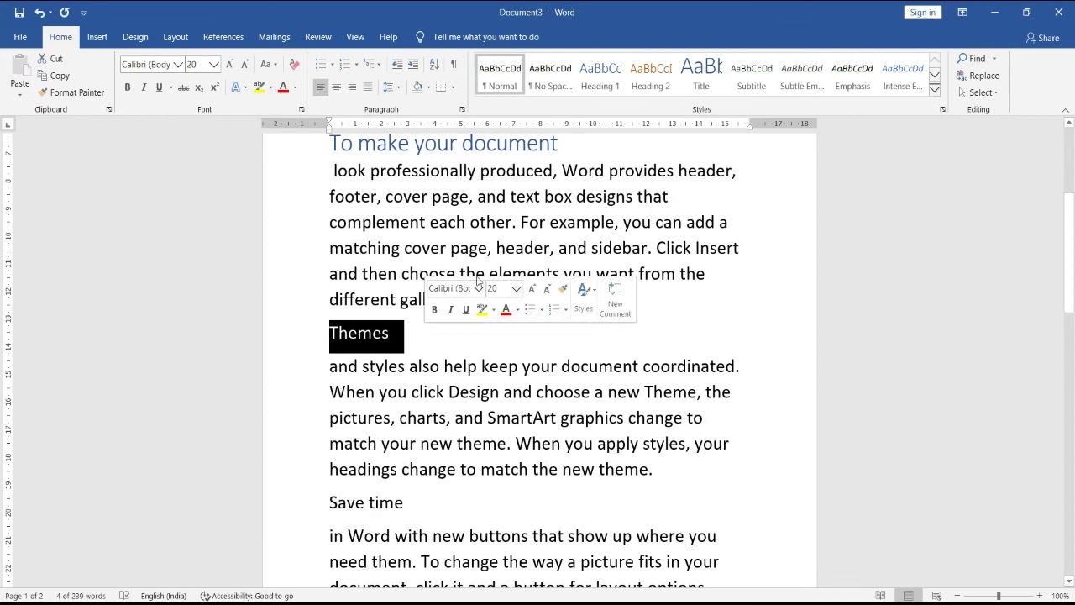
{"action": "left_click", "coordinate": [697, 72]}
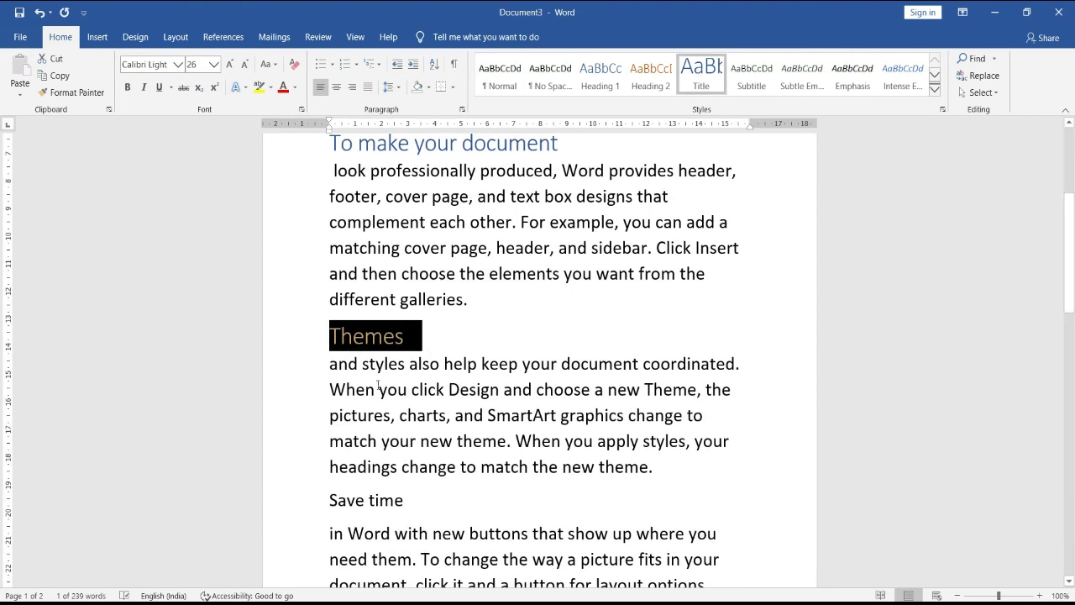
{"action": "left_click", "coordinate": [429, 337]}
{"action": "scroll", "coordinate": [428, 337], "scroll_direction": "down", "scroll_amount": 3}
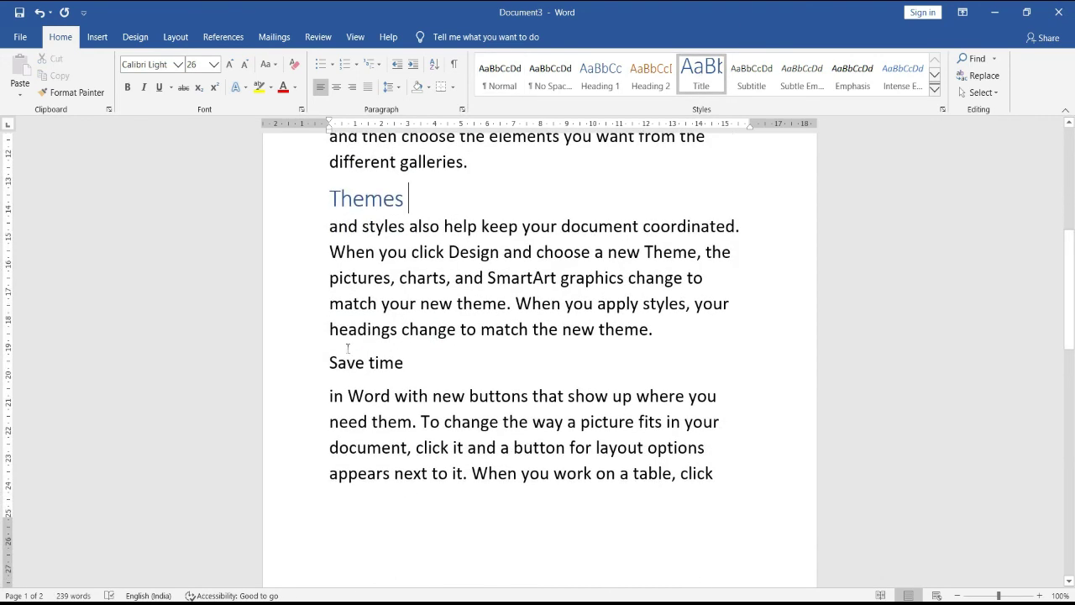
{"action": "left_click_drag", "start_coordinate": [330, 363], "coordinate": [485, 368]}
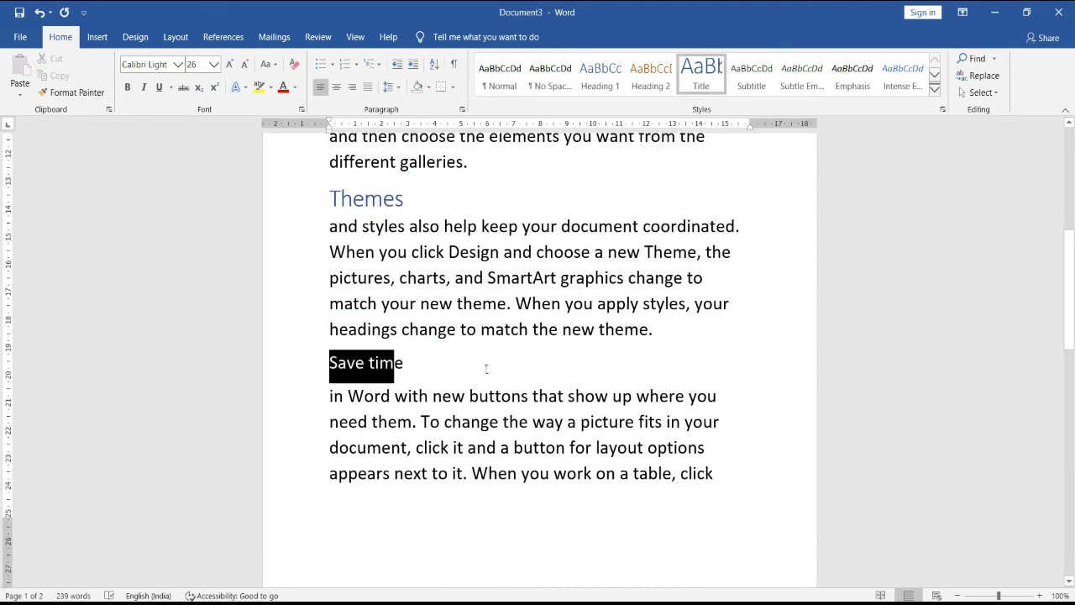
{"action": "left_click", "coordinate": [702, 84]}
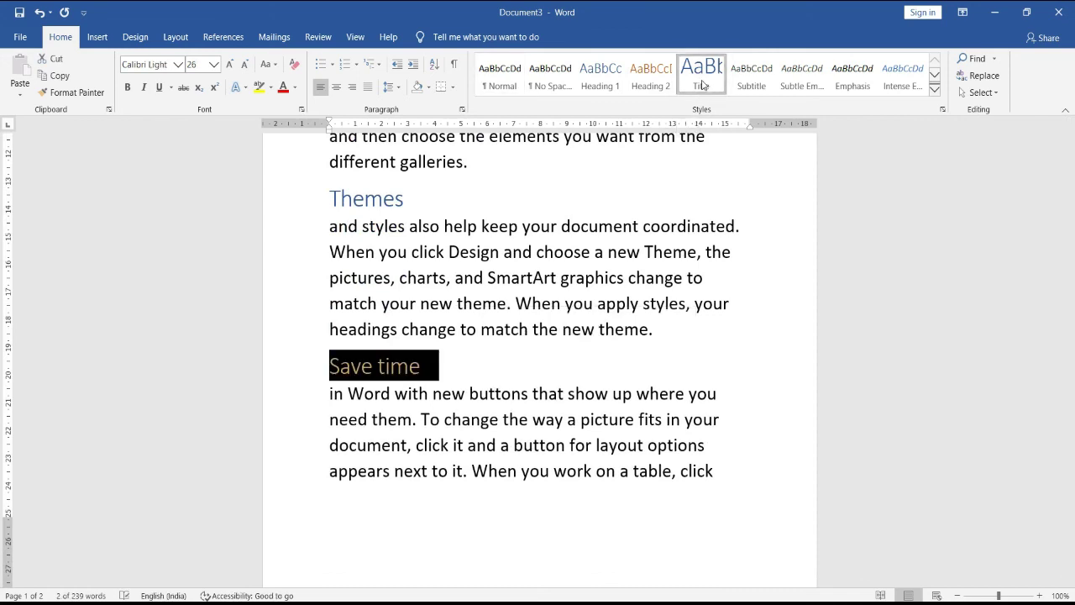
{"action": "left_click", "coordinate": [460, 372]}
Step: Split 'Reading' onto its own line and make it a Title-style heading
{"action": "scroll", "coordinate": [460, 373], "scroll_direction": "down", "scroll_amount": 1}
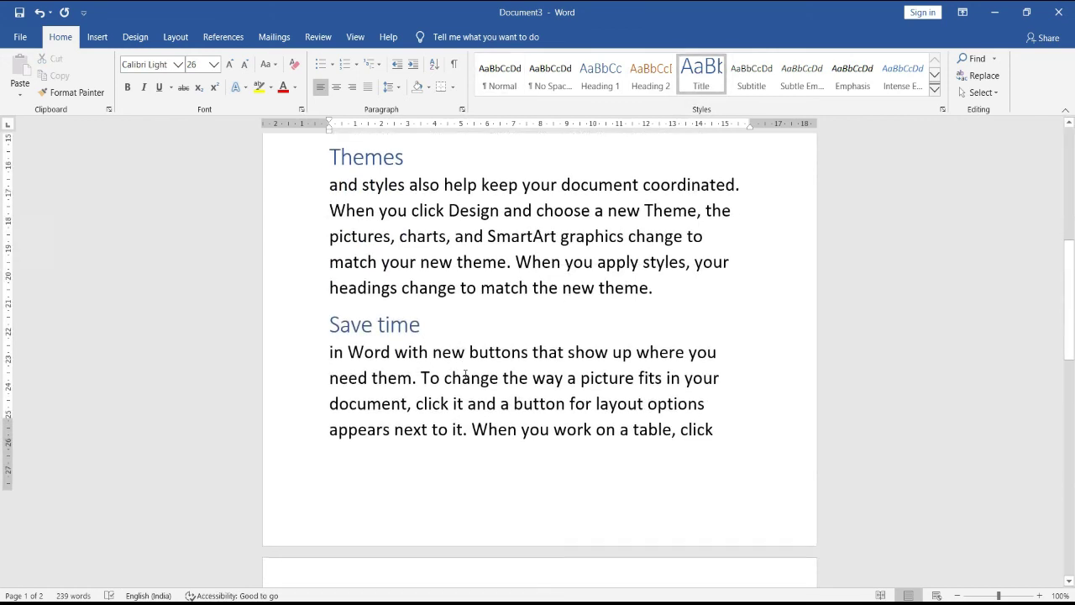
{"action": "scroll", "coordinate": [462, 372], "scroll_direction": "down", "scroll_amount": 3}
{"action": "scroll", "coordinate": [463, 372], "scroll_direction": "down", "scroll_amount": 4}
{"action": "scroll", "coordinate": [465, 372], "scroll_direction": "down", "scroll_amount": 3}
{"action": "scroll", "coordinate": [465, 373], "scroll_direction": "down", "scroll_amount": 2}
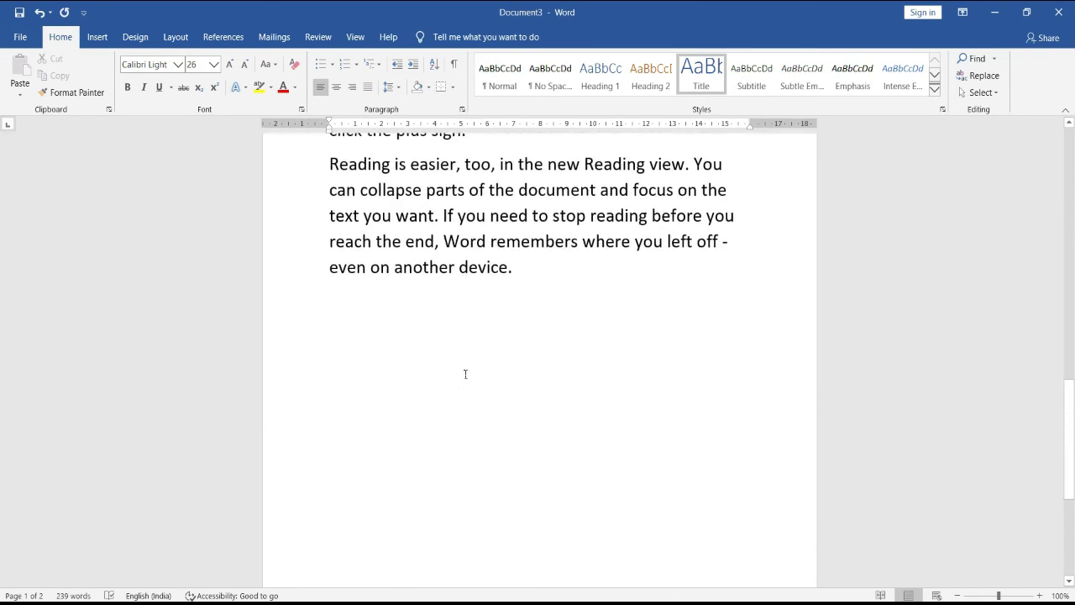
{"action": "scroll", "coordinate": [465, 372], "scroll_direction": "up", "scroll_amount": 2}
{"action": "scroll", "coordinate": [465, 375], "scroll_direction": "up", "scroll_amount": 1}
{"action": "scroll", "coordinate": [465, 374], "scroll_direction": "up", "scroll_amount": 1}
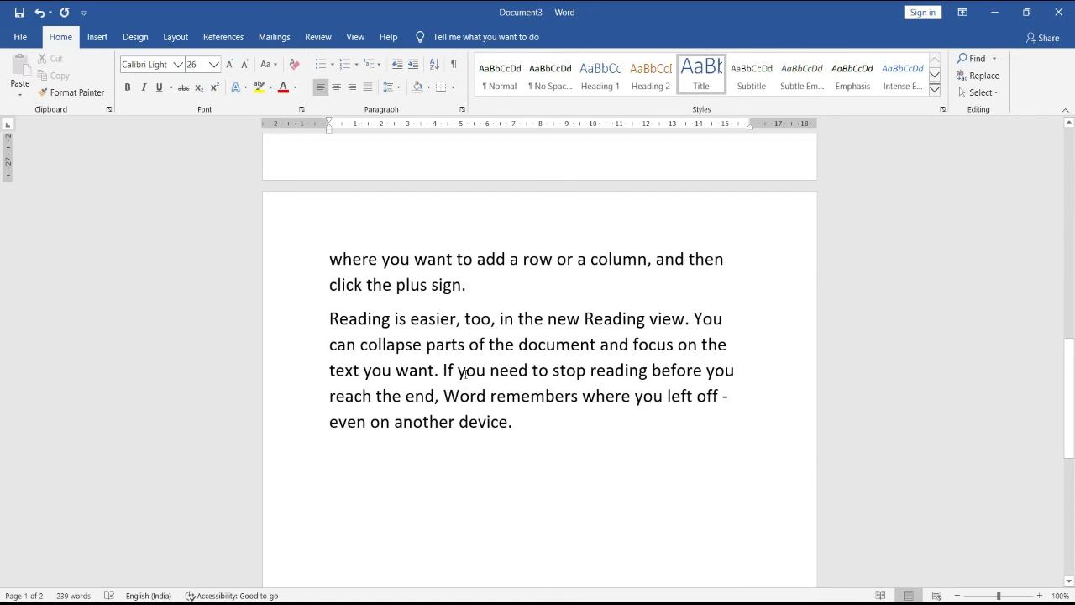
{"action": "left_click", "coordinate": [414, 317]}
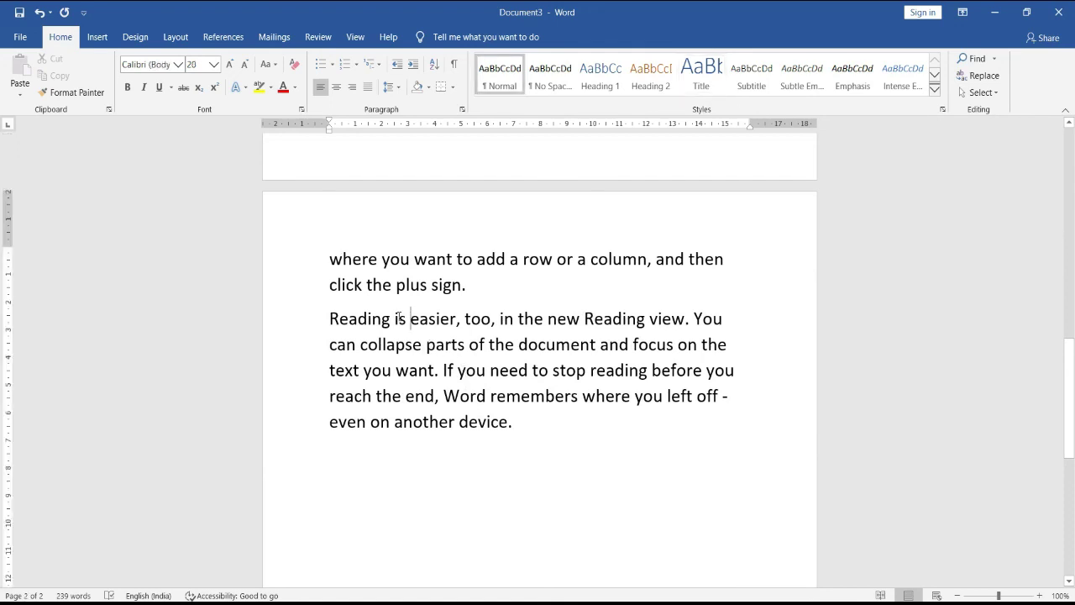
{"action": "left_click", "coordinate": [395, 318]}
{"action": "key", "text": "Return"}
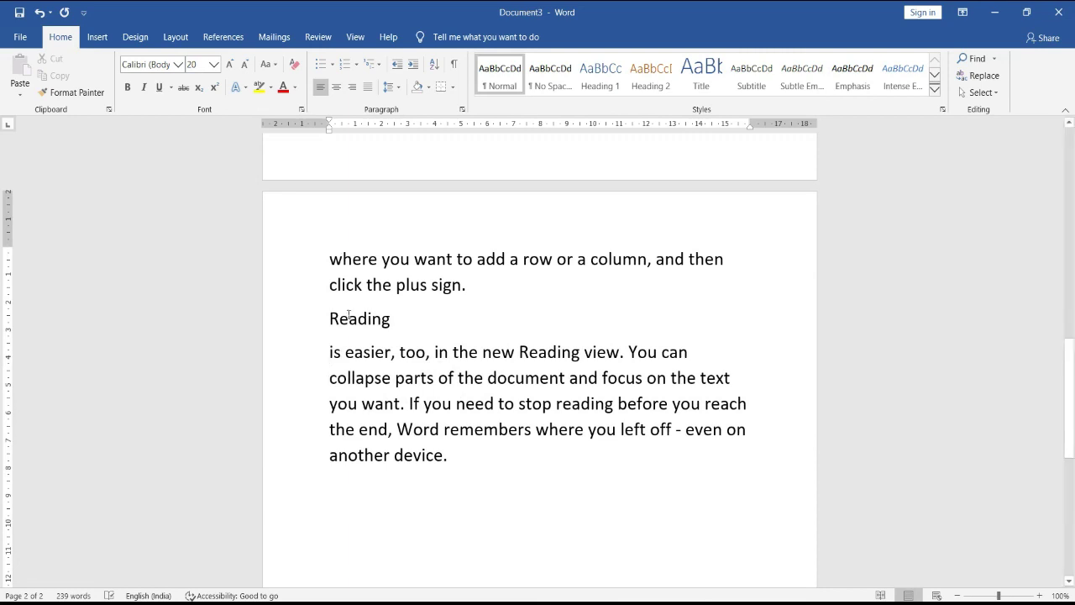
{"action": "left_click", "coordinate": [321, 324]}
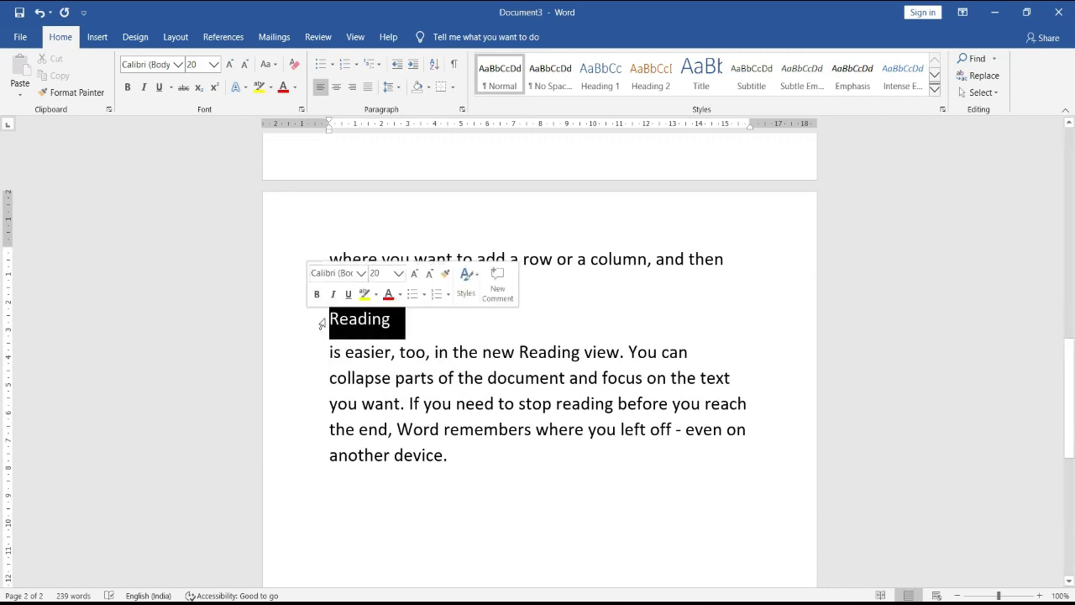
{"action": "left_click", "coordinate": [695, 67]}
{"action": "scroll", "coordinate": [431, 242], "scroll_direction": "up", "scroll_amount": 7}
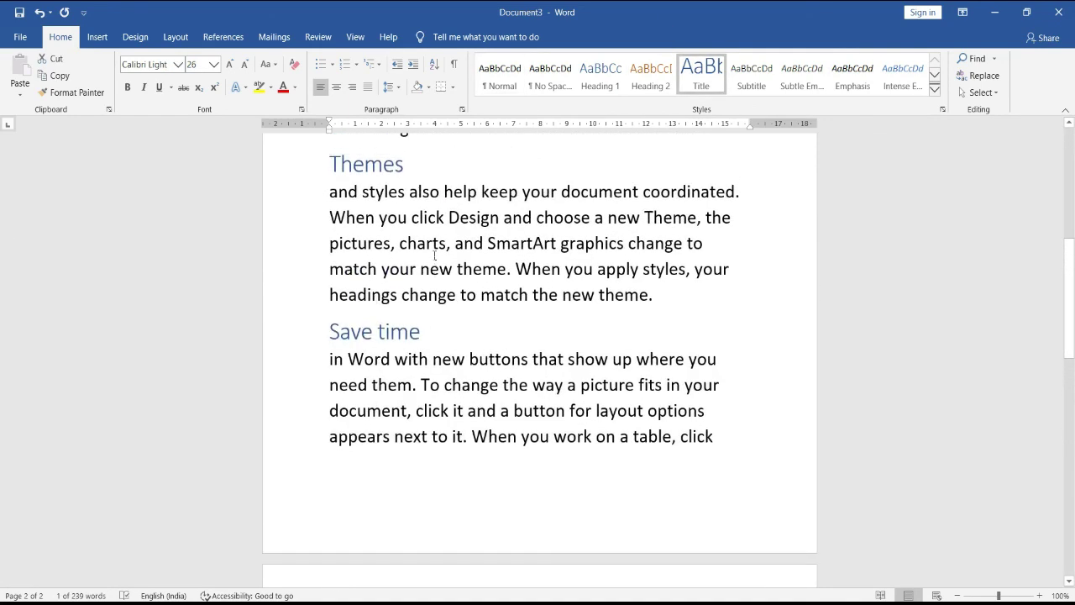
{"action": "left_click", "coordinate": [175, 37]}
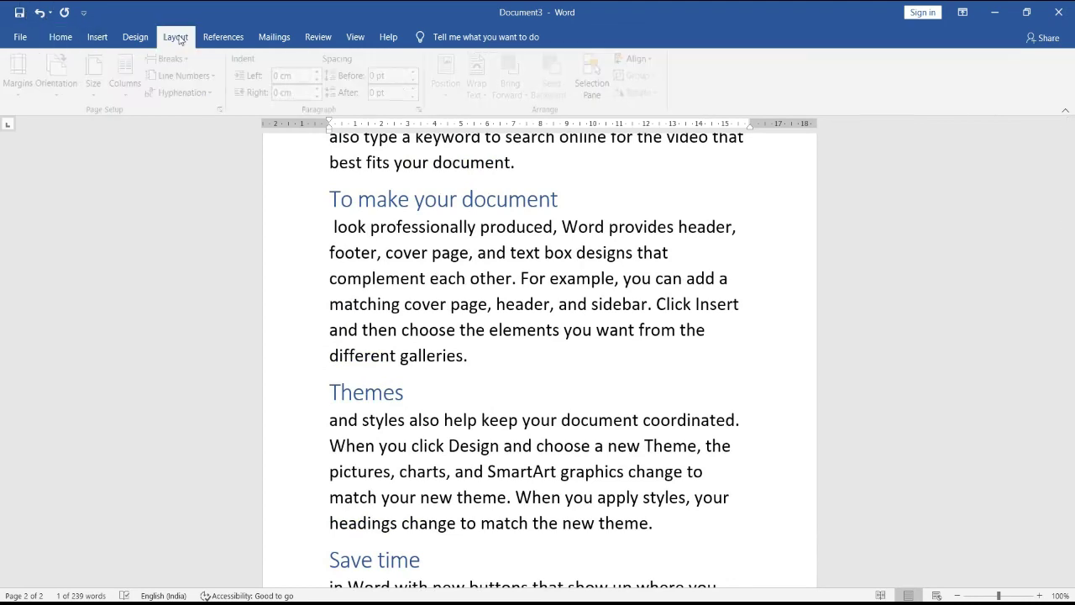
Step: Insert an empty line and two page breaks before 'Video' to push it onto a new page
{"action": "left_click", "coordinate": [215, 37]}
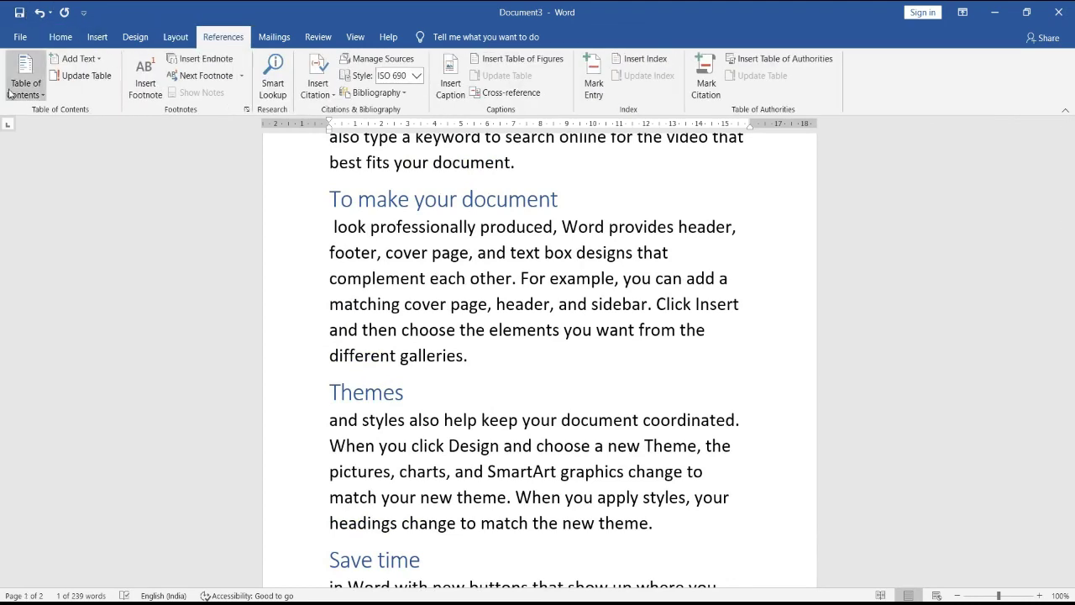
{"action": "left_click", "coordinate": [8, 92]}
{"action": "scroll", "coordinate": [572, 376], "scroll_direction": "up", "scroll_amount": 2}
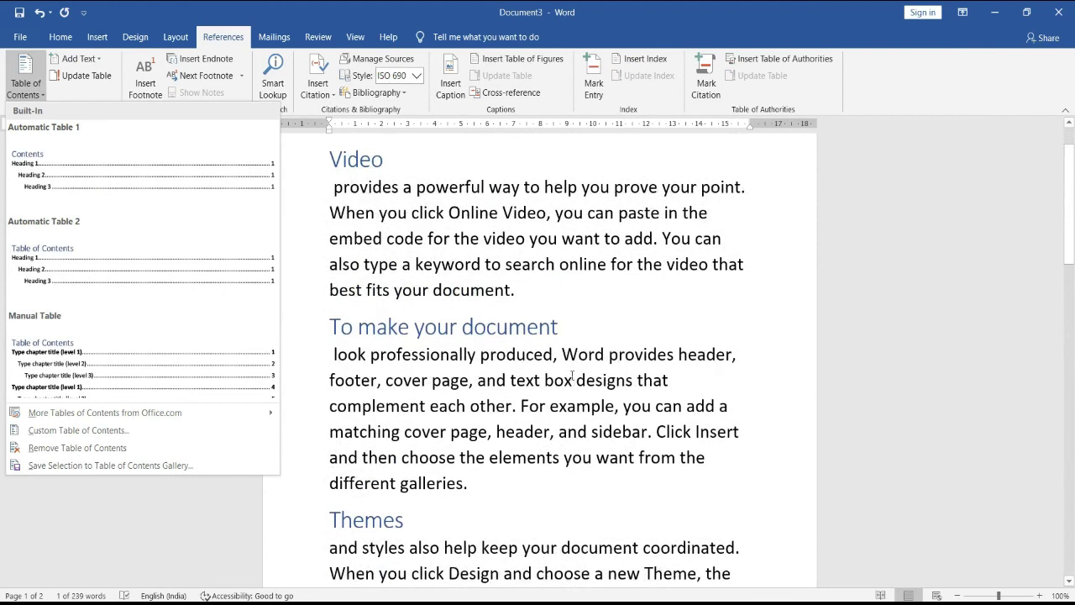
{"action": "left_click", "coordinate": [332, 215]}
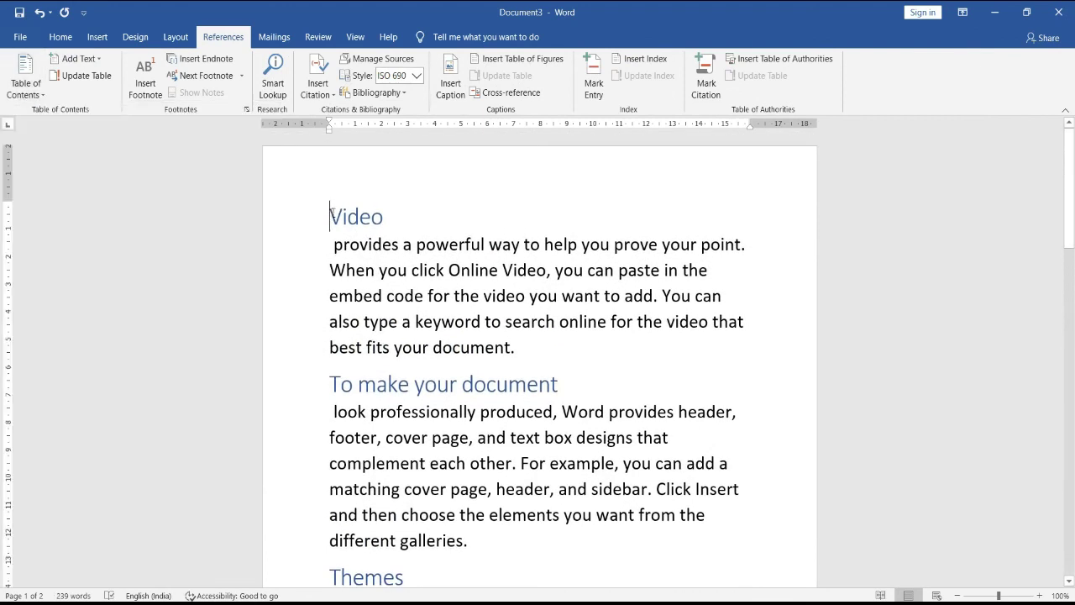
{"action": "key", "text": "Return"}
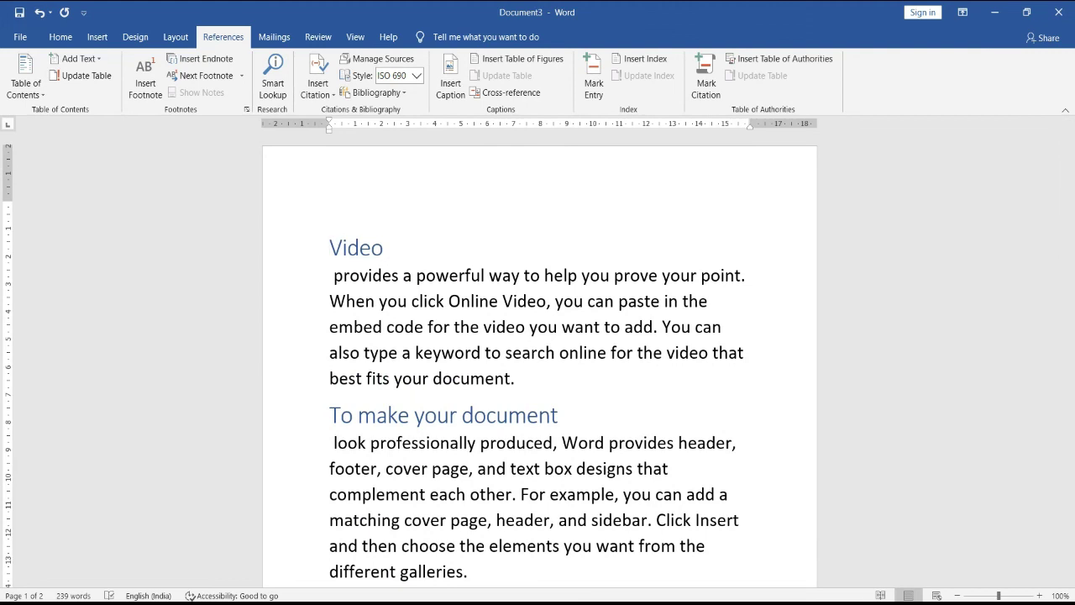
{"action": "left_click", "coordinate": [332, 190]}
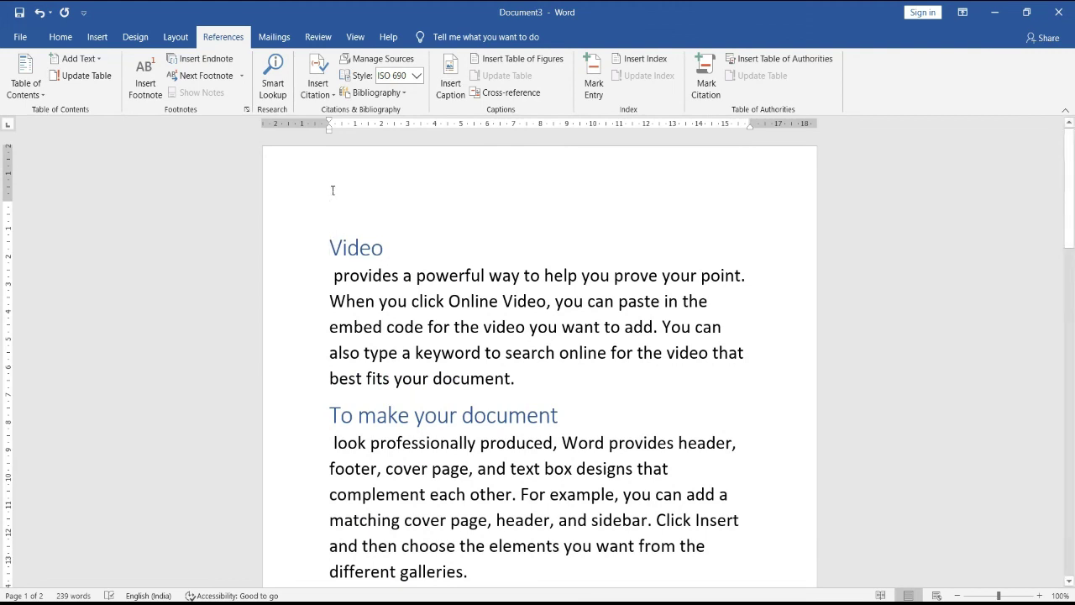
{"action": "key", "text": "ctrl+Return"}
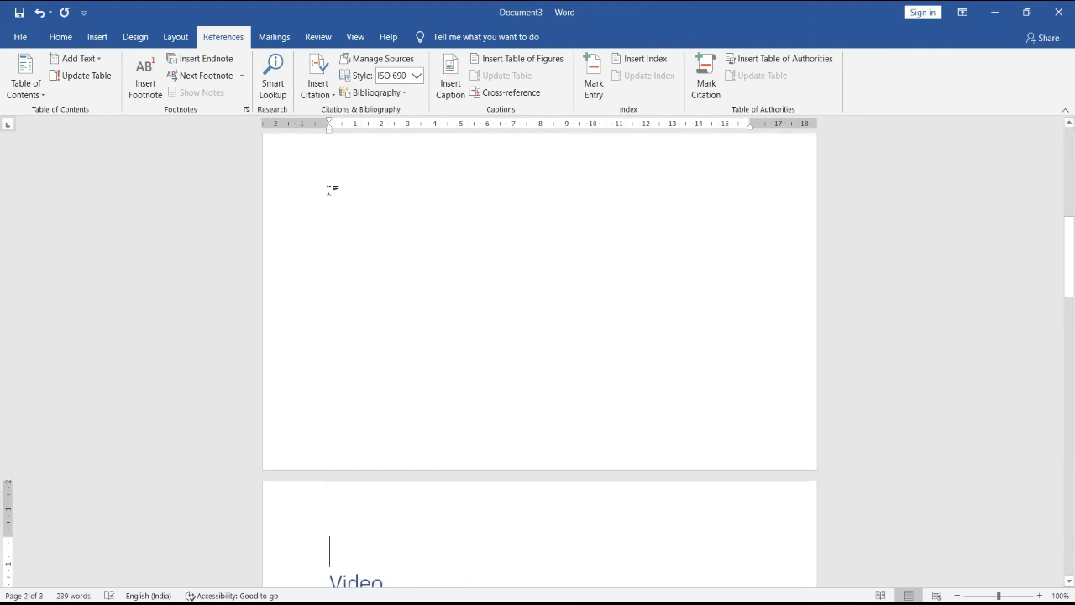
{"action": "key", "text": "ctrl+Return"}
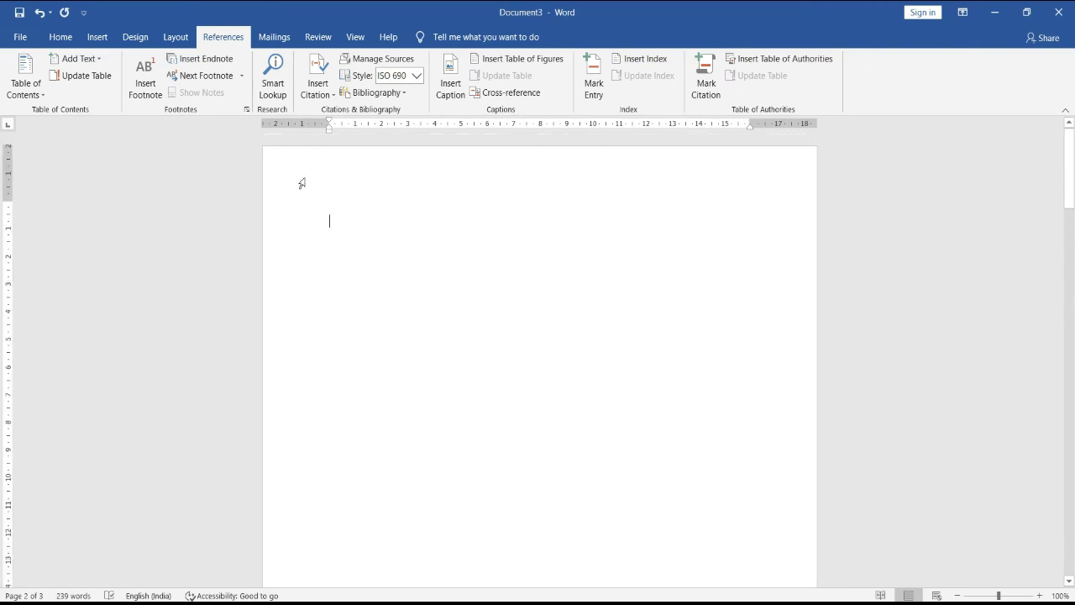
Step: Insert an Automatic Table 1 contents table on the new first page and dismiss the no-entries notice
{"action": "left_click", "coordinate": [30, 95]}
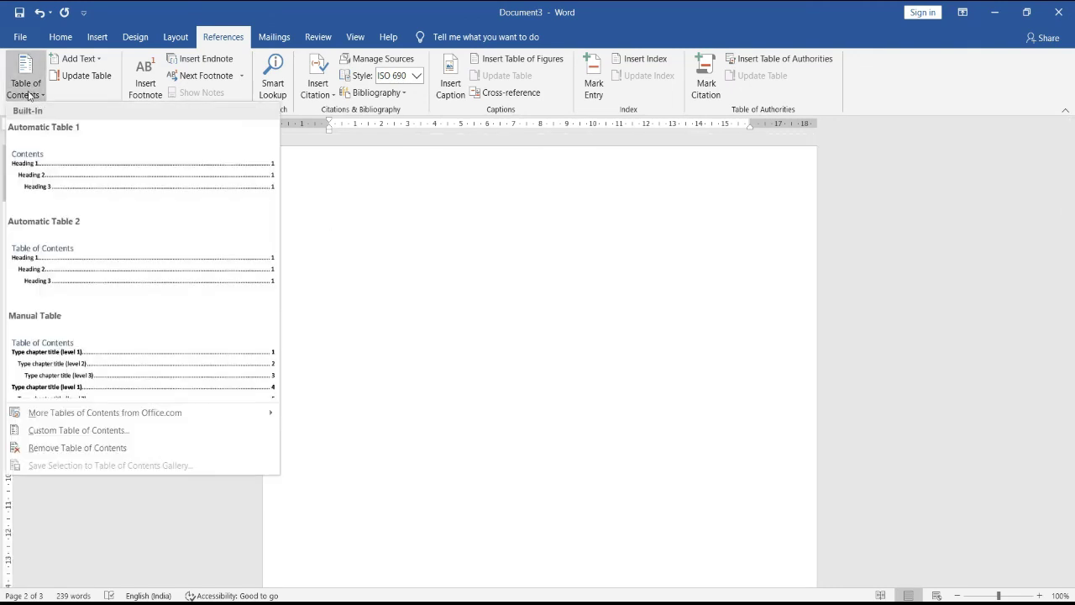
{"action": "left_click", "coordinate": [76, 173]}
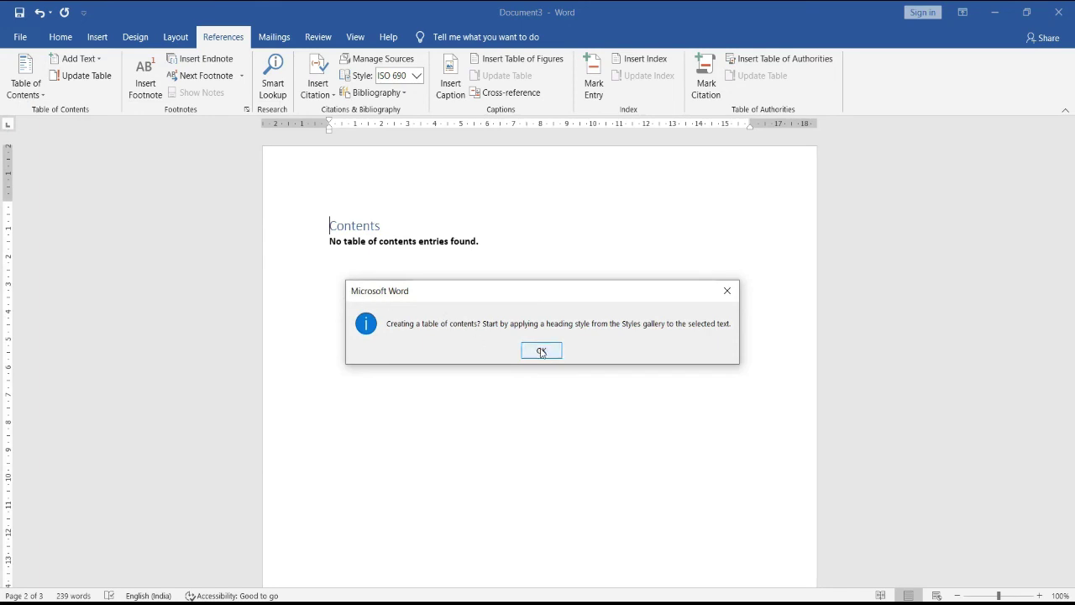
{"action": "left_click", "coordinate": [542, 352]}
{"action": "scroll", "coordinate": [547, 355], "scroll_direction": "down", "scroll_amount": 1}
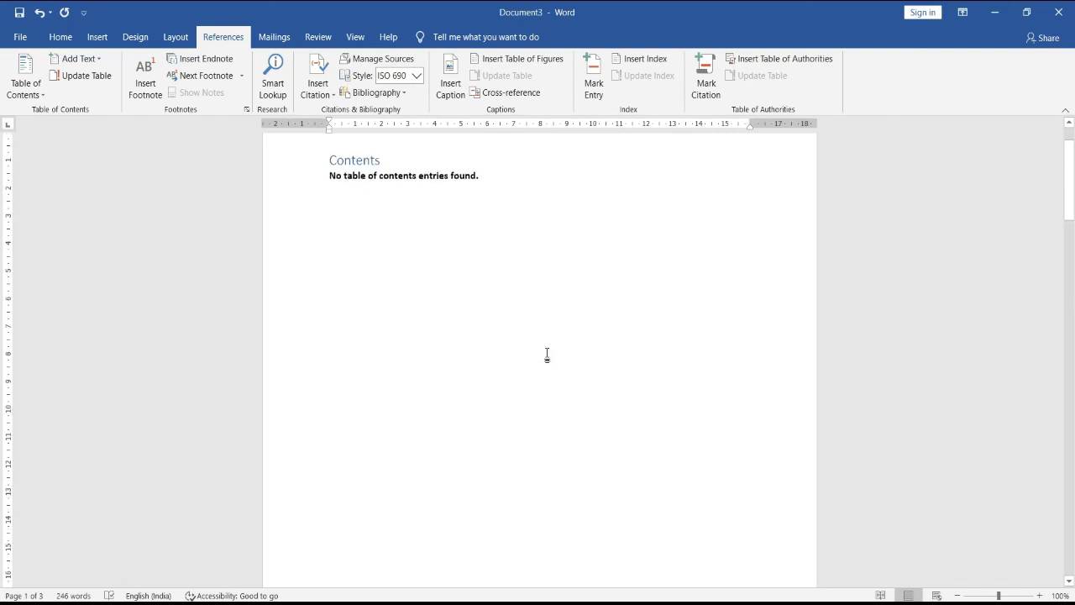
{"action": "scroll", "coordinate": [547, 355], "scroll_direction": "down", "scroll_amount": 2}
{"action": "scroll", "coordinate": [547, 356], "scroll_direction": "down", "scroll_amount": 1}
{"action": "scroll", "coordinate": [546, 355], "scroll_direction": "down", "scroll_amount": 1}
{"action": "scroll", "coordinate": [546, 353], "scroll_direction": "down", "scroll_amount": 2}
{"action": "scroll", "coordinate": [546, 353], "scroll_direction": "down", "scroll_amount": 3}
{"action": "scroll", "coordinate": [547, 336], "scroll_direction": "down", "scroll_amount": 3}
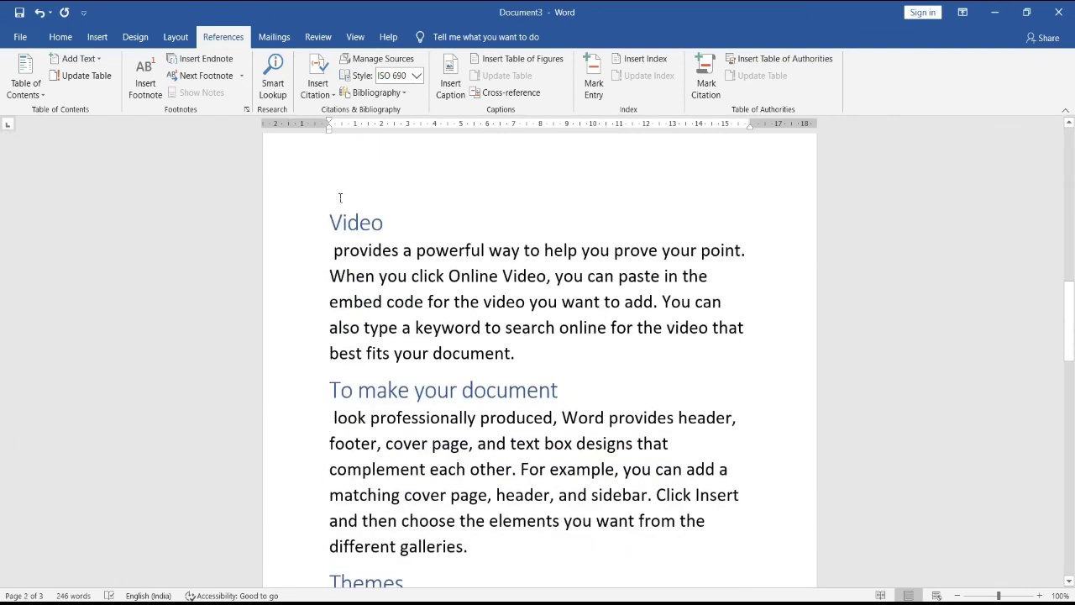
Step: Select the body text from the 'Video' heading through the Reading section at the document's end
{"action": "left_click_drag", "start_coordinate": [330, 213], "coordinate": [537, 588]}
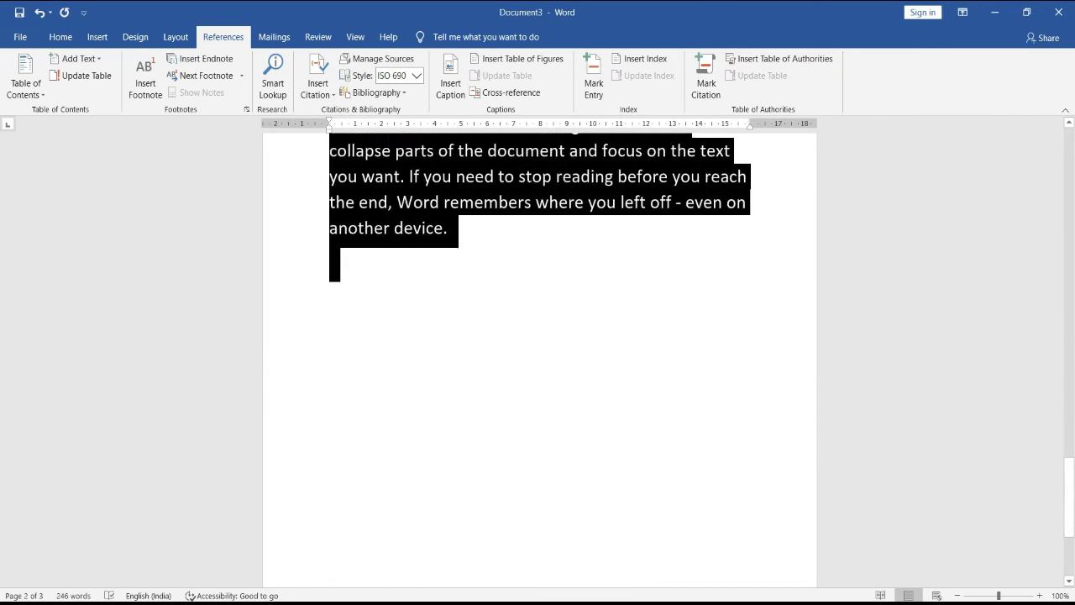
{"action": "scroll", "coordinate": [555, 407], "scroll_direction": "up", "scroll_amount": 3}
{"action": "scroll", "coordinate": [554, 411], "scroll_direction": "up", "scroll_amount": 4}
{"action": "scroll", "coordinate": [554, 411], "scroll_direction": "up", "scroll_amount": 8}
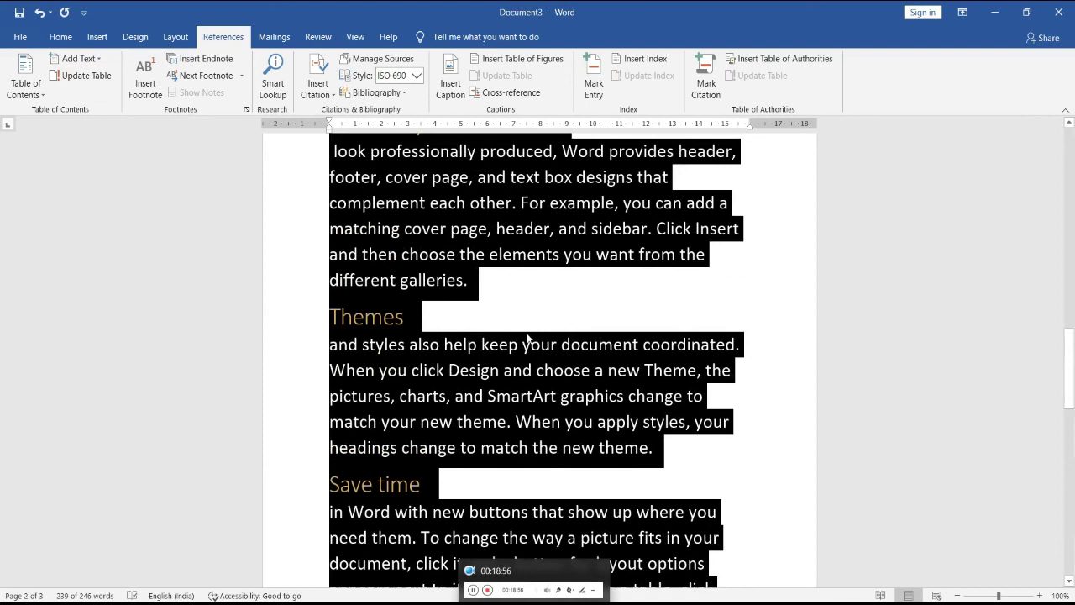